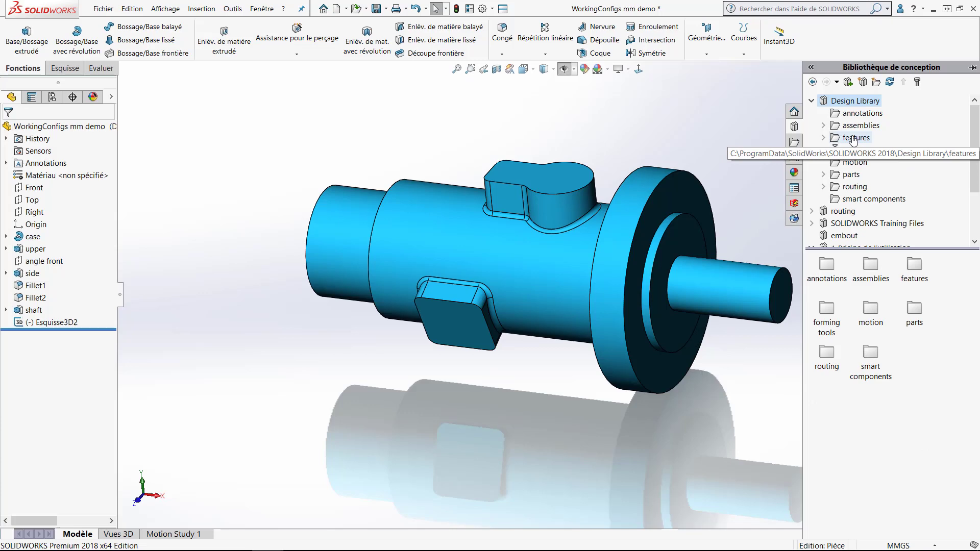
# Open the features folder in the Design Library
pyautogui.click(780, 220)
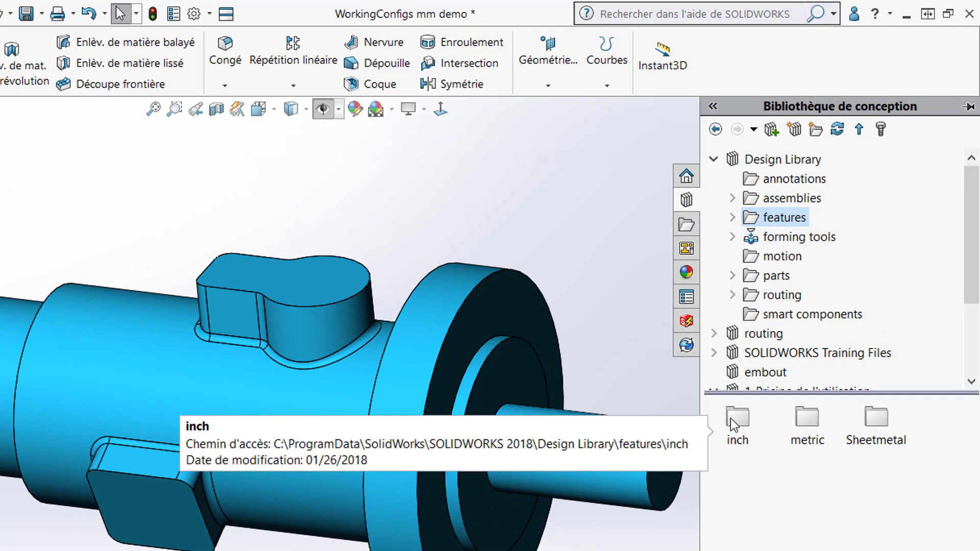
# Browse into metric › fluid power ports in the Design Library
pyautogui.doubleClick(806, 426)
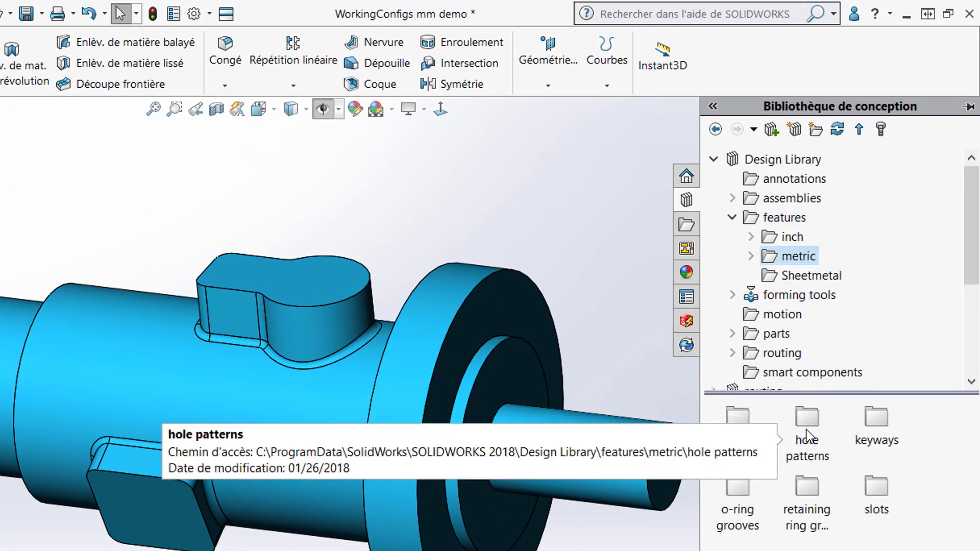
pyautogui.doubleClick(738, 418)
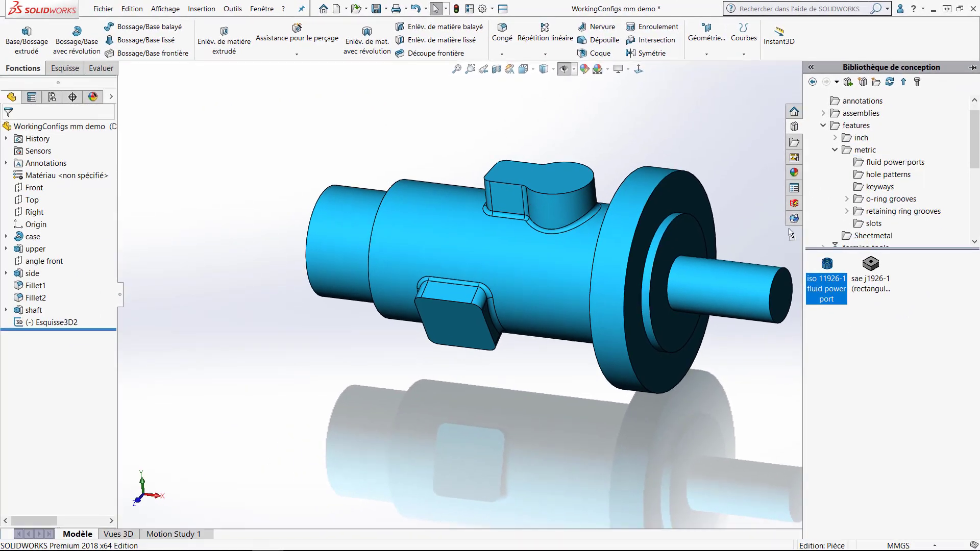
# Place iso 11926-1 concentric on the upper boss, sized 38 - 24 and library-linked
pyautogui.moveTo(789, 229)
pyautogui.mouseDown()
pyautogui.moveTo(461, 326)
pyautogui.moveTo(567, 177)
pyautogui.mouseUp()
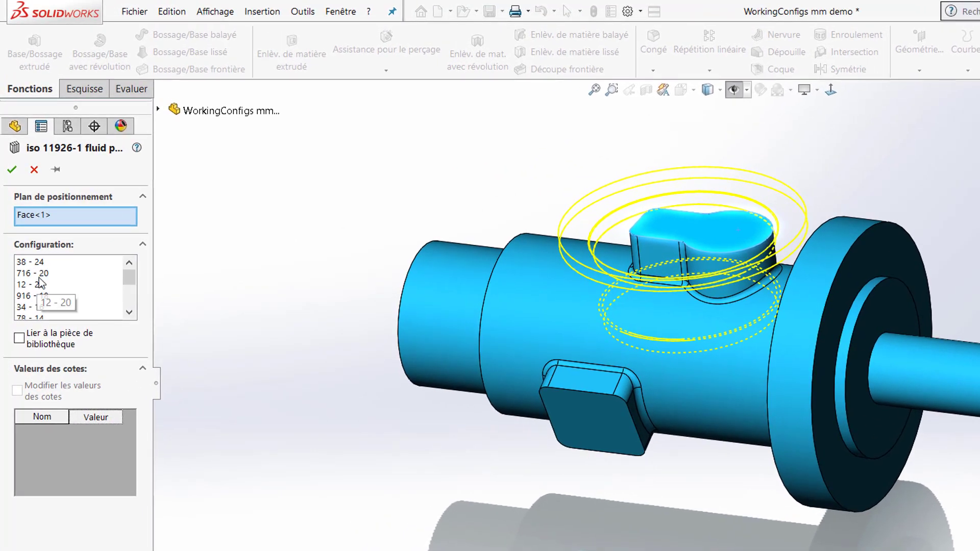
pyautogui.click(40, 274)
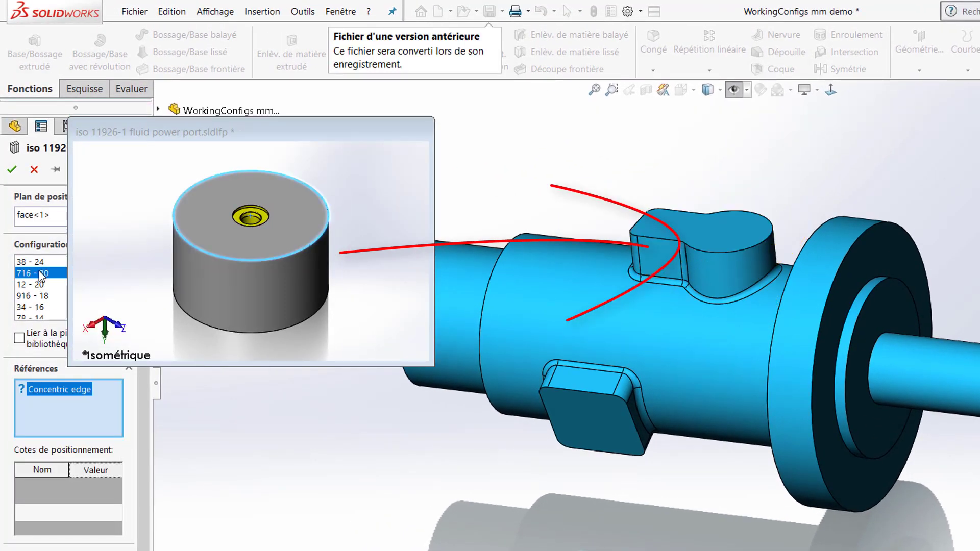
pyautogui.click(761, 246)
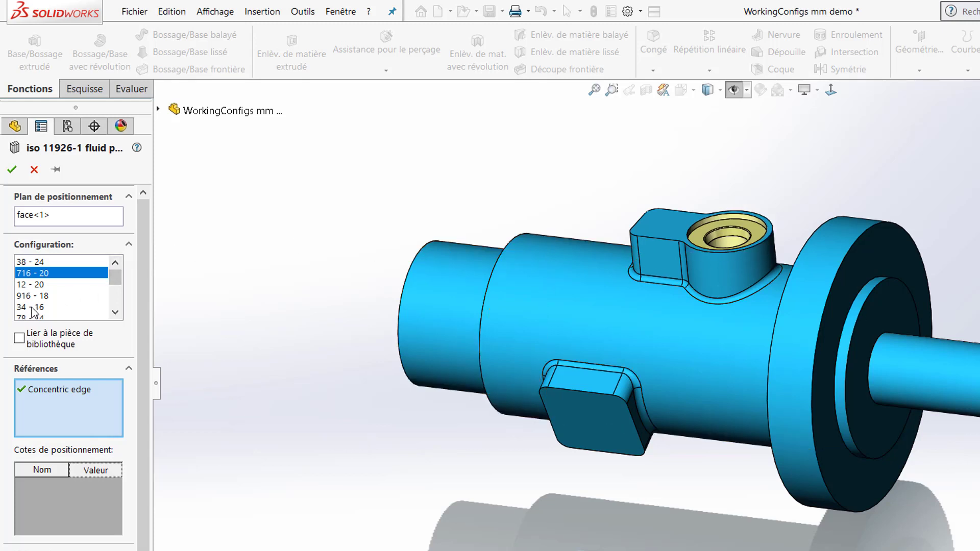
pyautogui.click(26, 289)
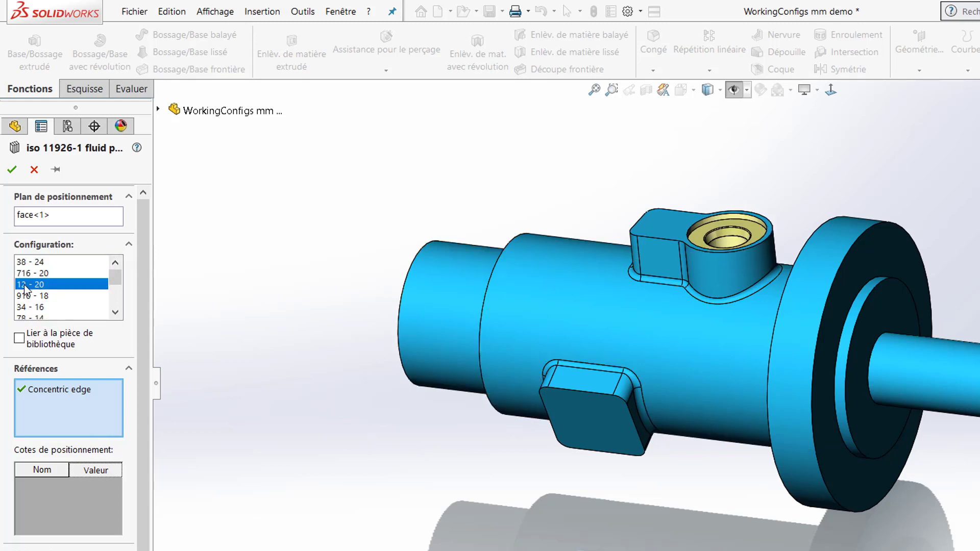
pyautogui.click(36, 263)
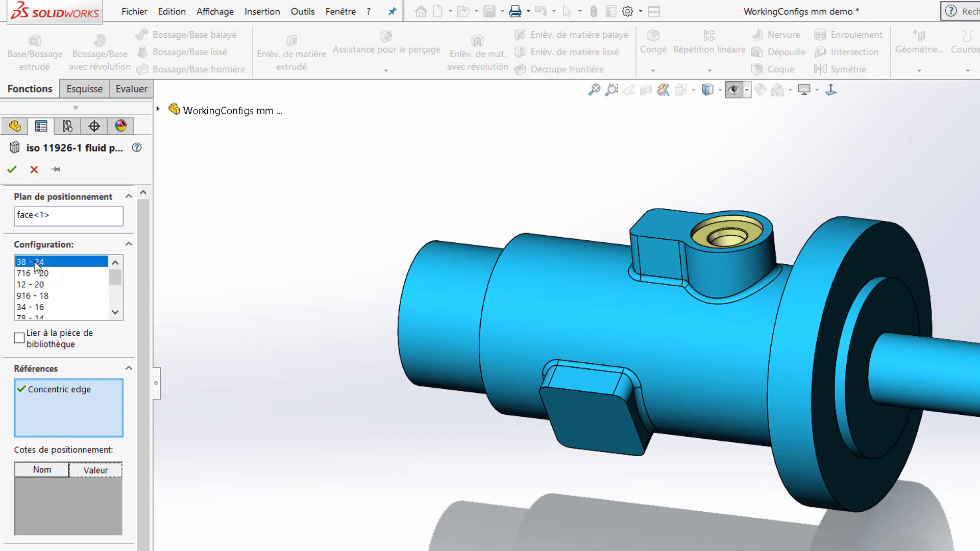
pyautogui.click(20, 338)
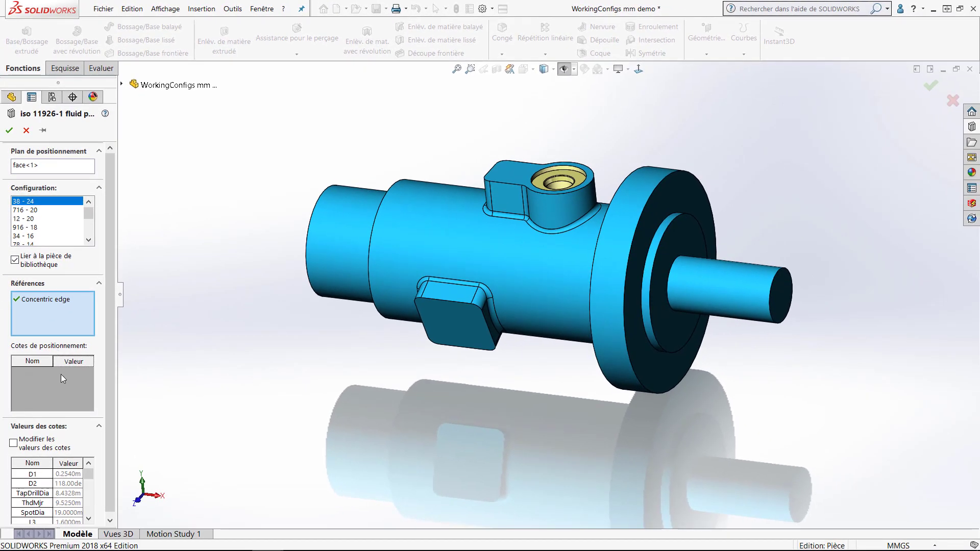
# Insert the iso 11926-1 port while keeping its link to the library feature
pyautogui.click(13, 443)
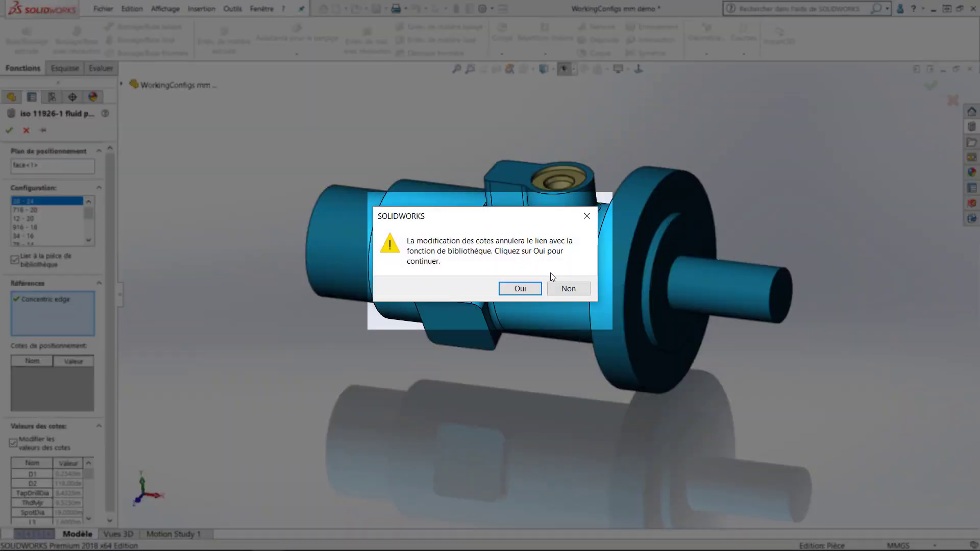
pyautogui.click(567, 288)
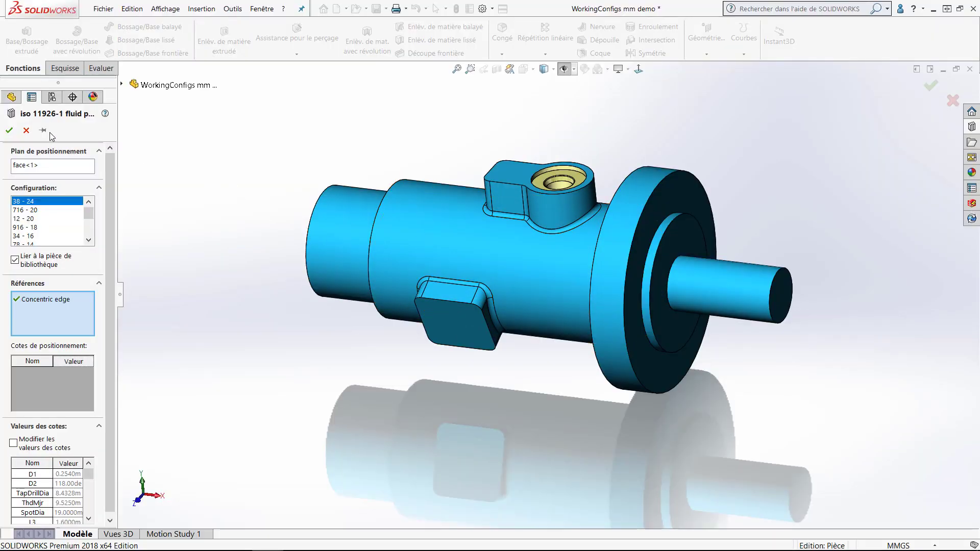
pyautogui.click(9, 130)
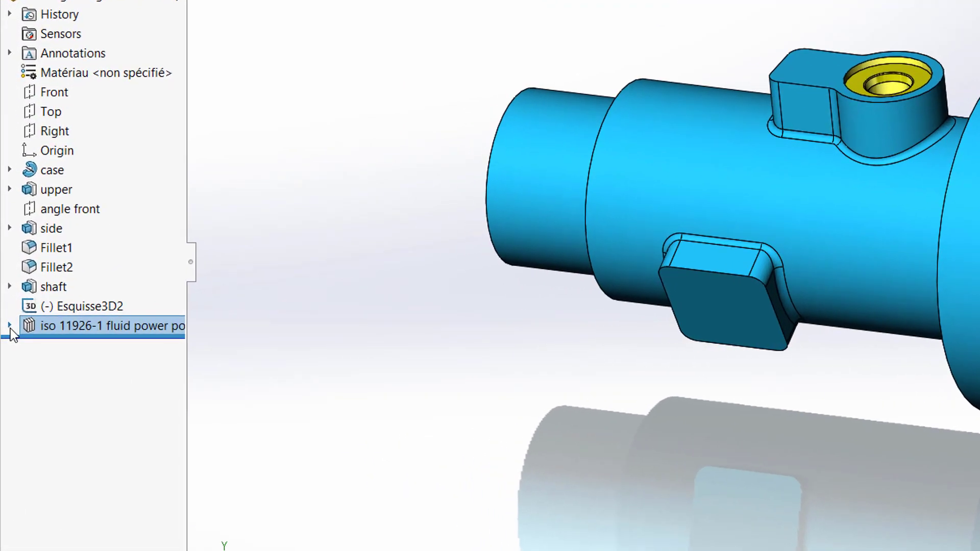
# Try editing the port's Drop location sketch and dismiss the linked-feature warning
pyautogui.click(9, 326)
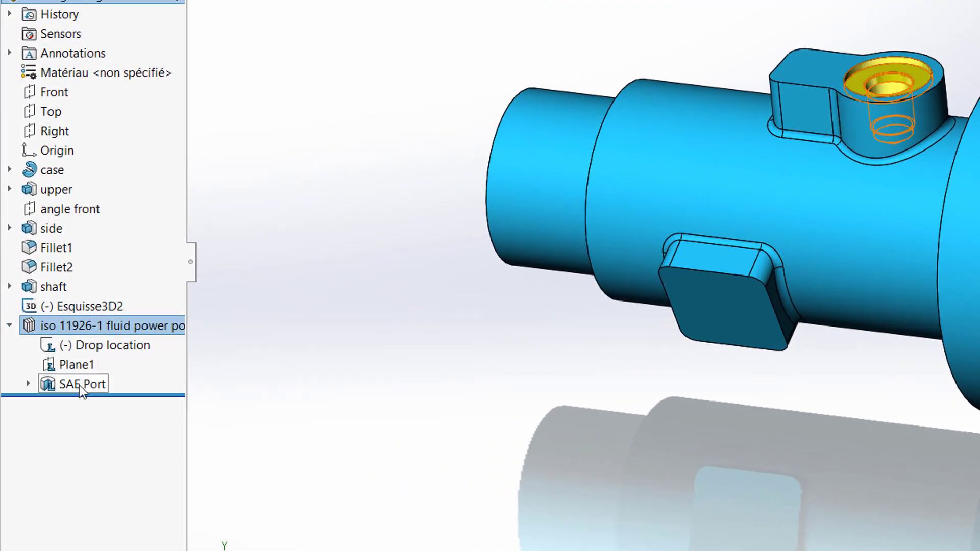
pyautogui.click(82, 347)
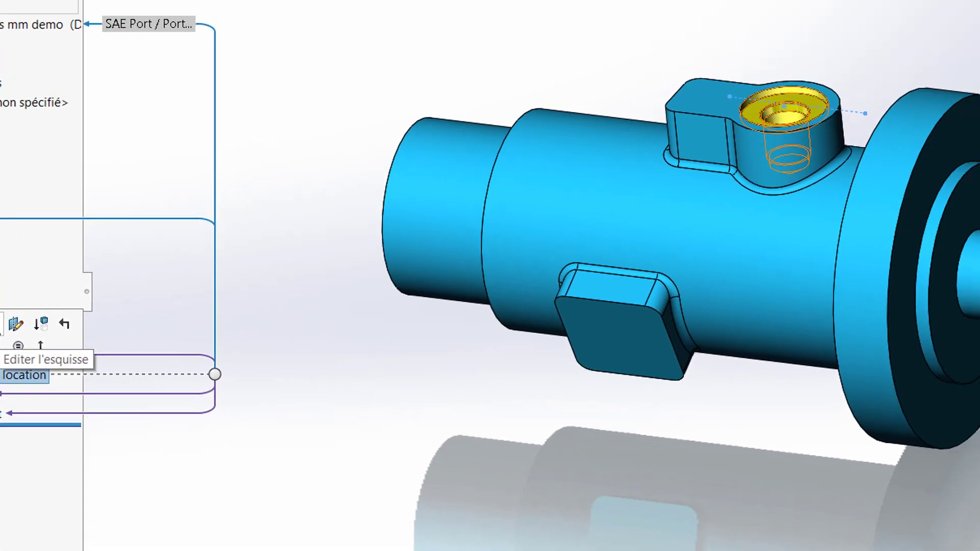
pyautogui.click(95, 294)
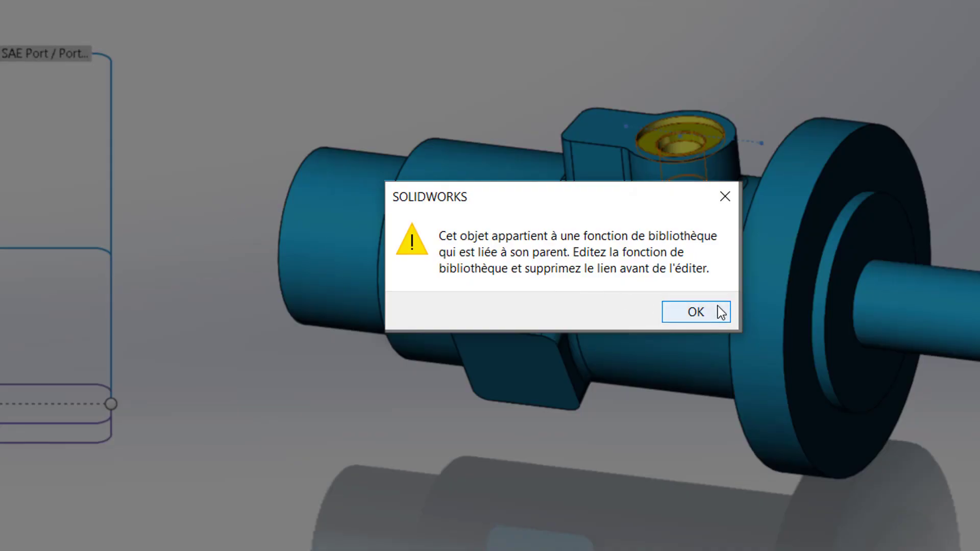
pyautogui.click(692, 312)
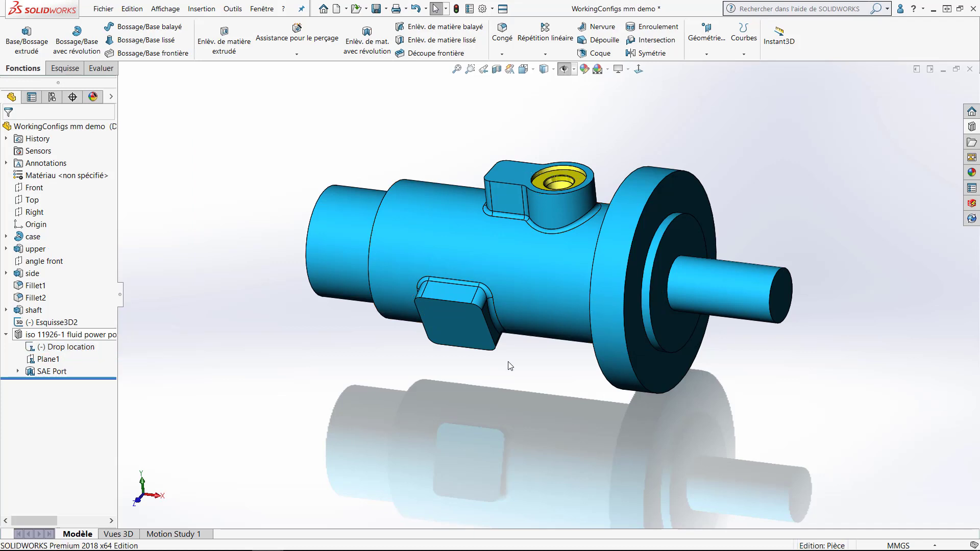
pyautogui.click(511, 364)
# Drop the sae j1926-1 port on the lower pad, size 716-20, with two locating edges
pyautogui.click(977, 132)
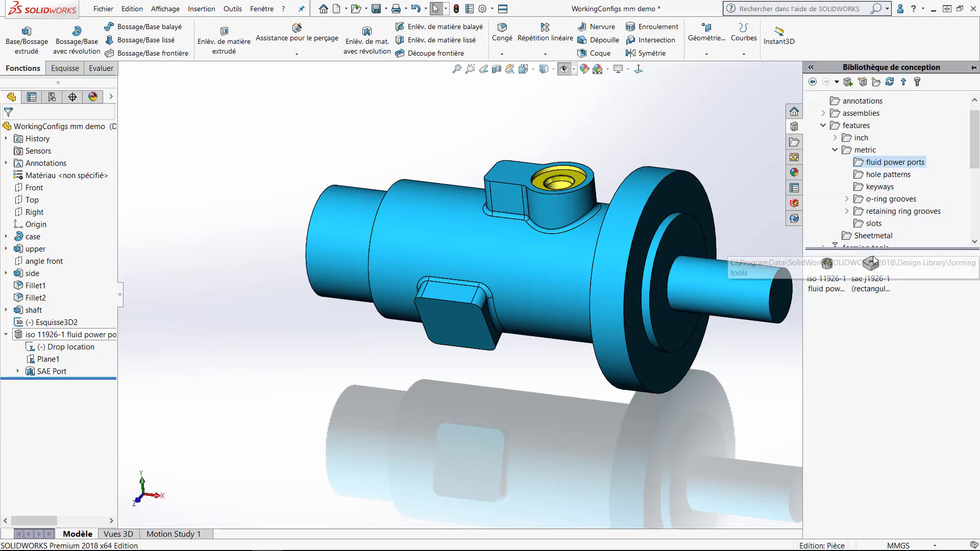
pyautogui.moveTo(871, 264)
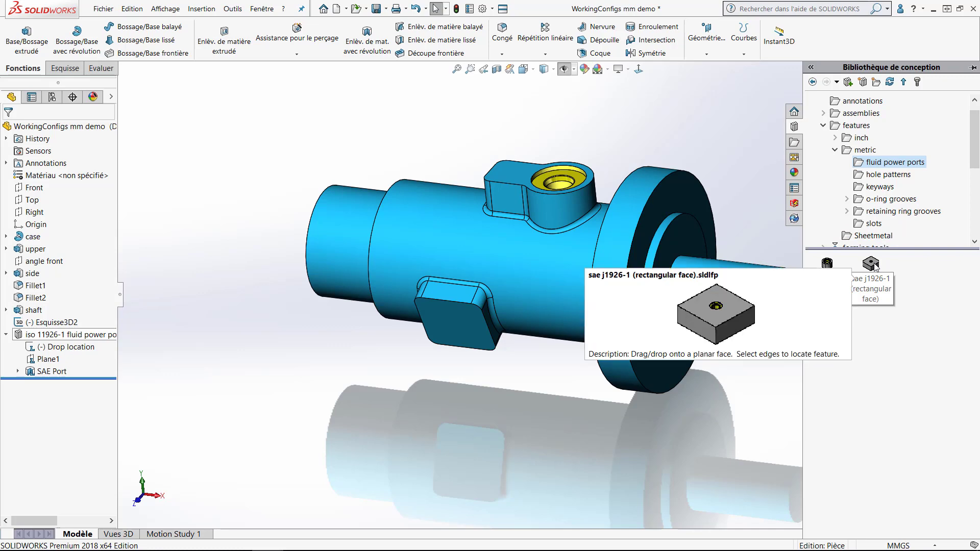
pyautogui.moveTo(875, 265); pyautogui.dragTo(454, 322)
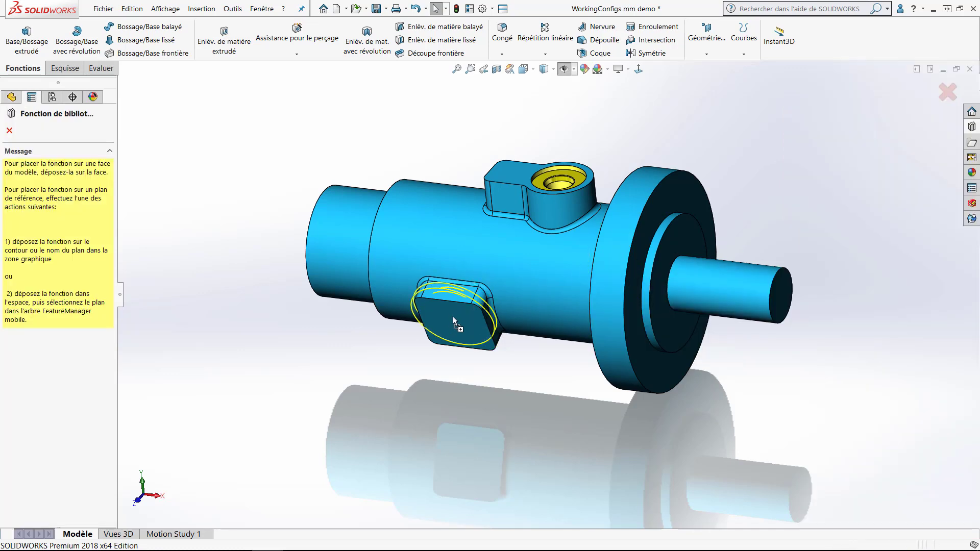
pyautogui.moveTo(453, 320); pyautogui.dragTo(454, 328)
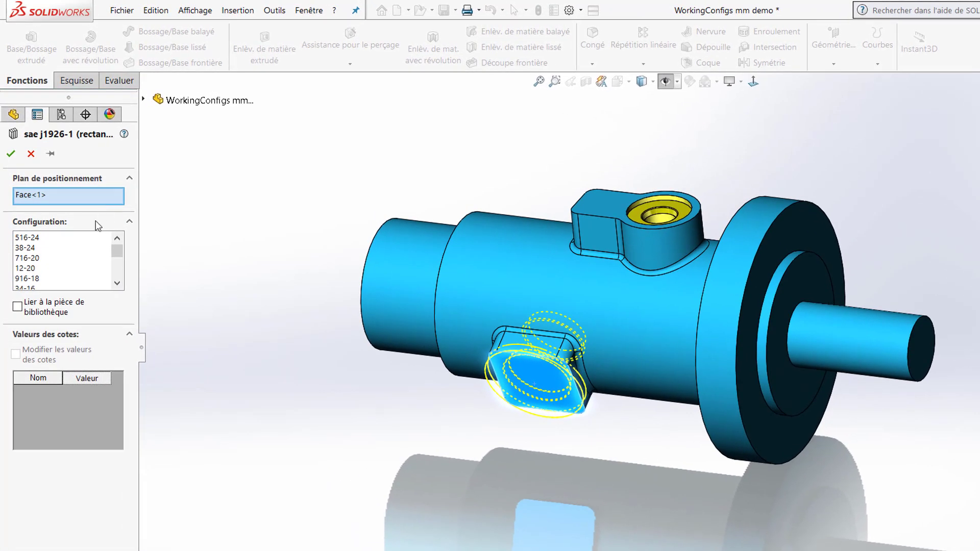
pyautogui.click(31, 259)
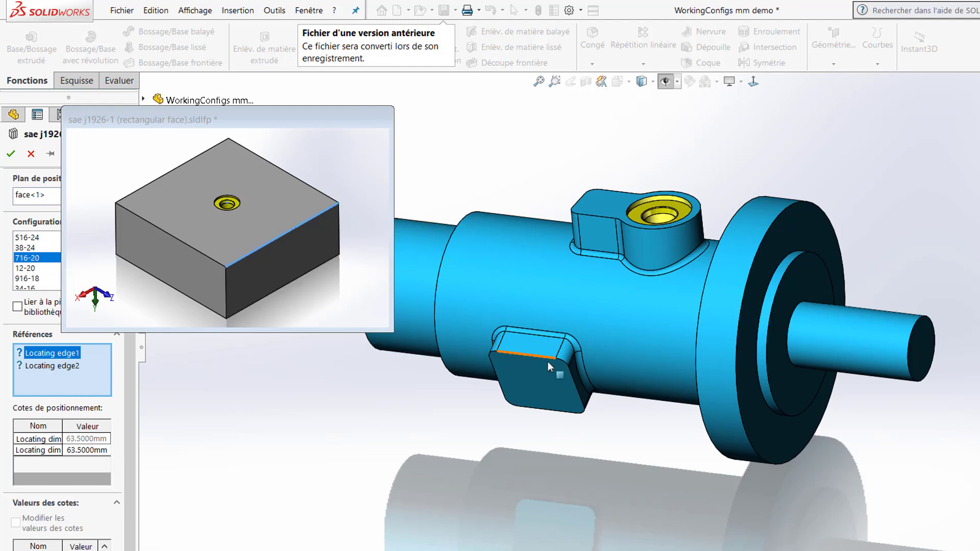
pyautogui.click(548, 415)
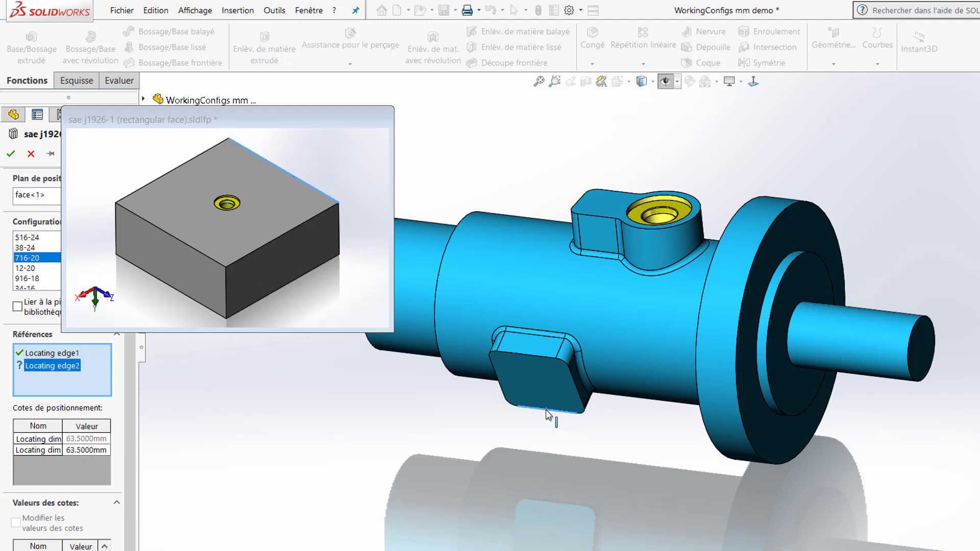
pyautogui.click(577, 386)
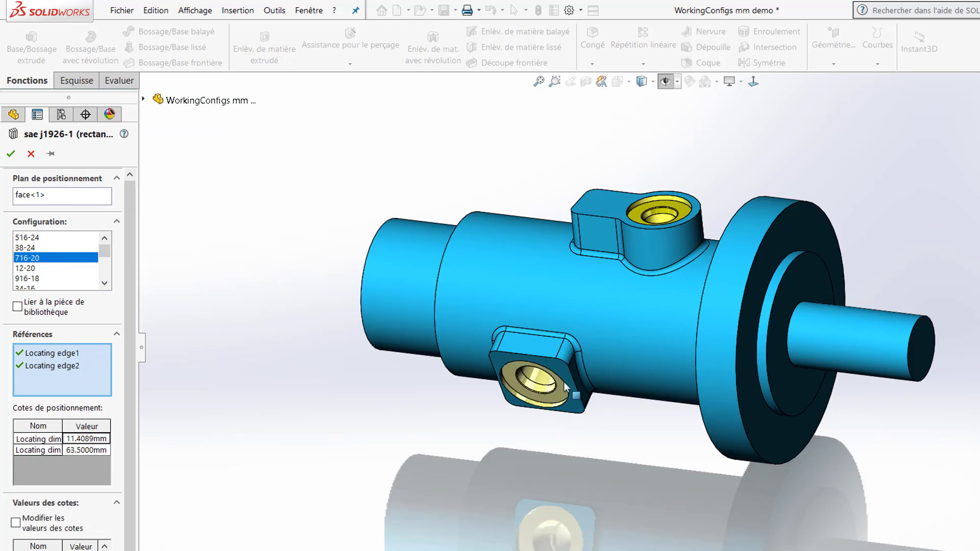
# Set both locating distances of the sae j1926-1 port to 12.5 mm
pyautogui.click(97, 439)
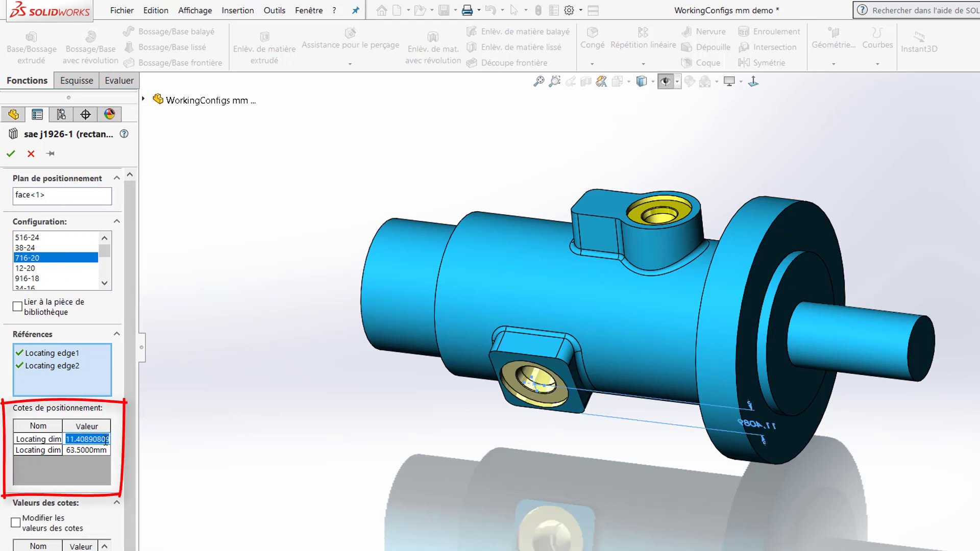
pyautogui.press('BackSpace')
pyautogui.write('.5')
pyautogui.press('Return')
pyautogui.click(99, 451)
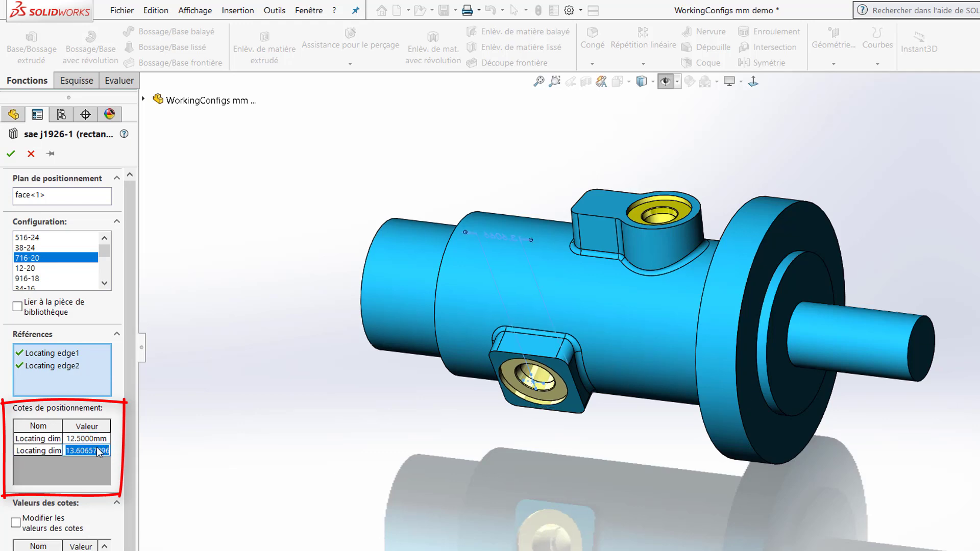
pyautogui.write('12.5')
pyautogui.press('Return')
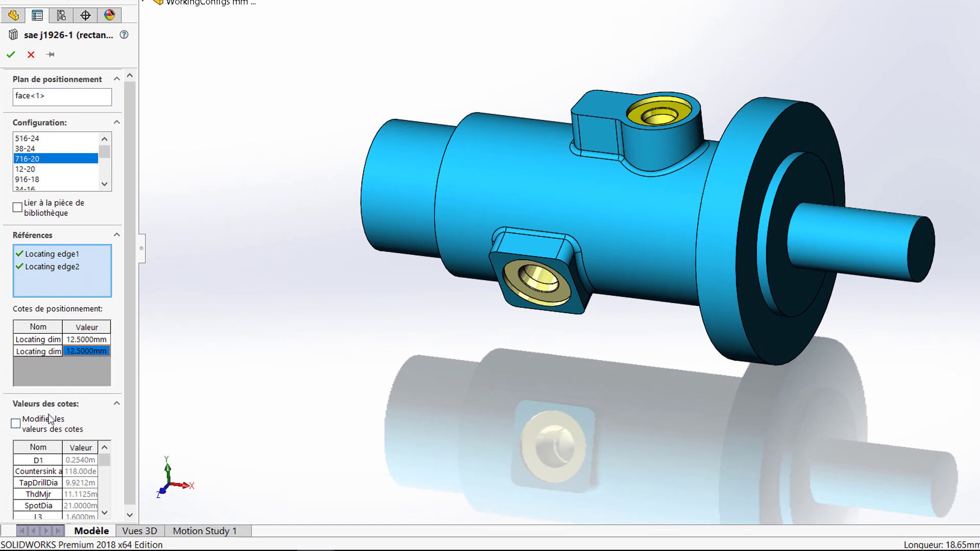
# Enable dimension editing, adjust the K and TapDrillDp values, and accept the port
pyautogui.click(19, 426)
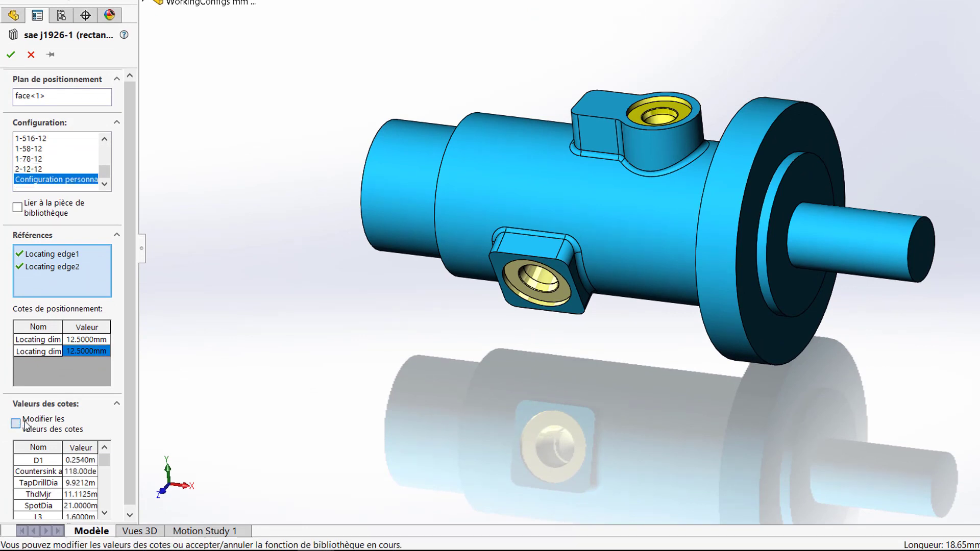
pyautogui.scroll(-2, 128, 396)
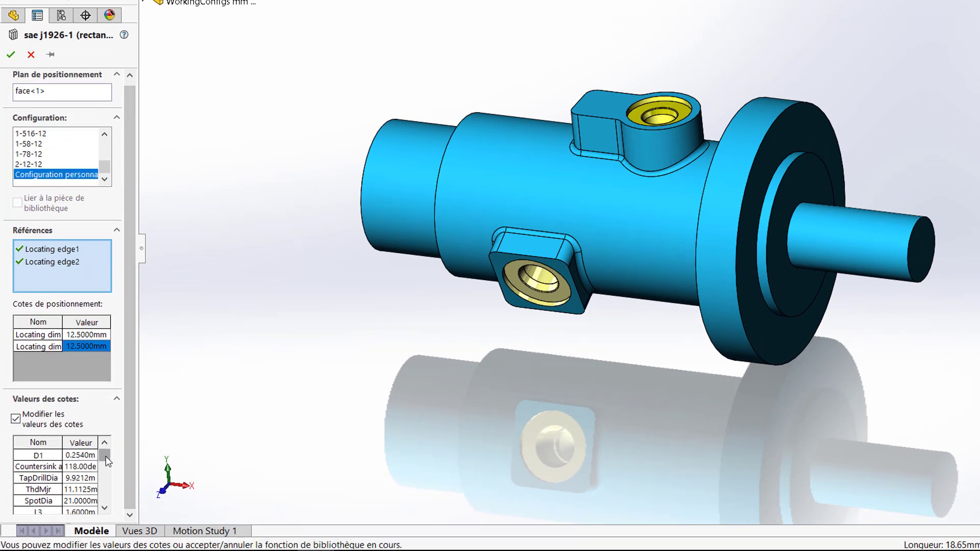
pyautogui.moveTo(104, 458); pyautogui.dragTo(106, 511)
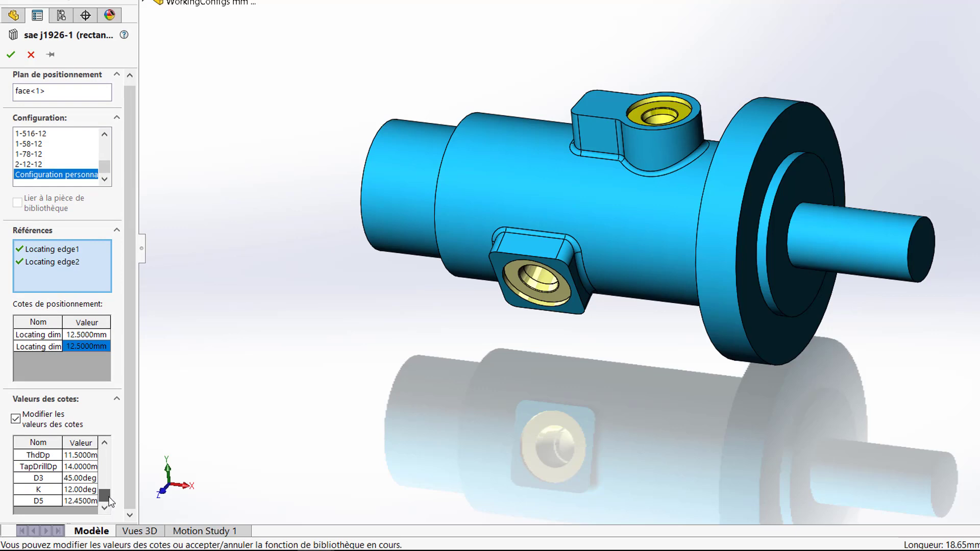
pyautogui.doubleClick(83, 490)
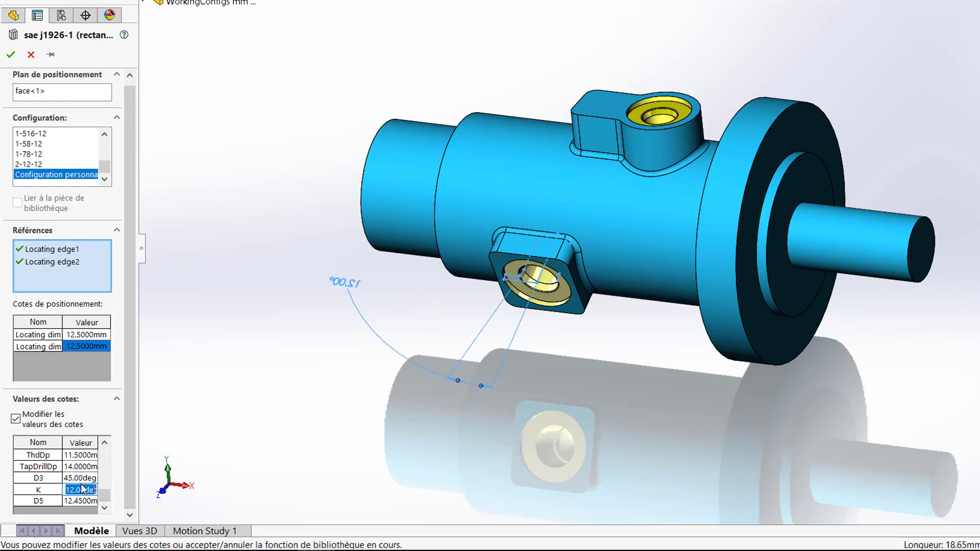
pyautogui.doubleClick(82, 467)
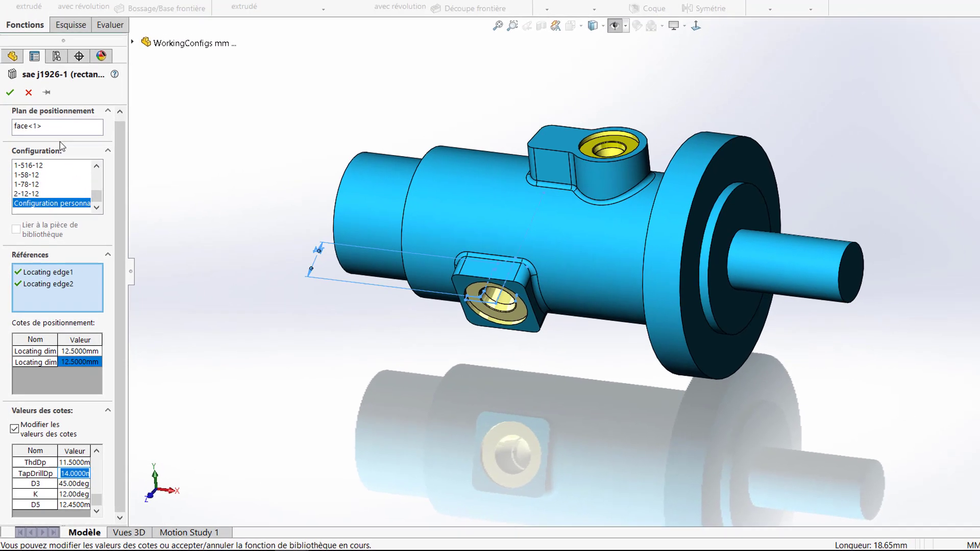
pyautogui.press('Return')
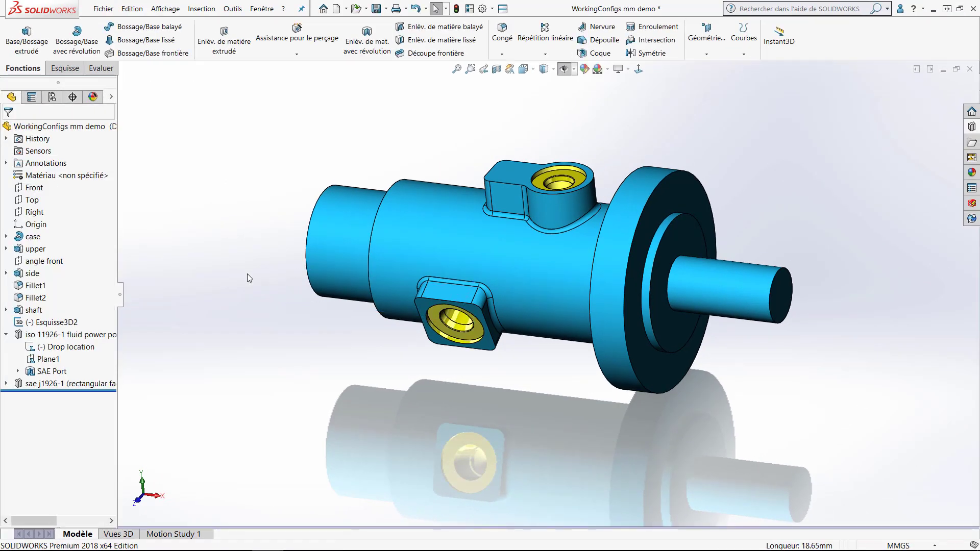
# Expand the sae j1926-1 feature, open and exit Sketch28, and return to isometric view
pyautogui.click(6, 335)
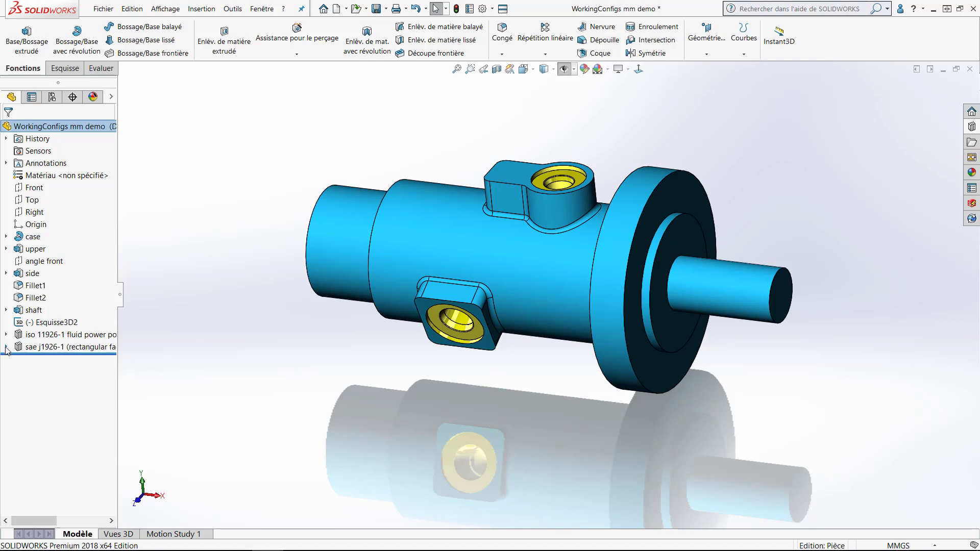
pyautogui.click(6, 347)
pyautogui.click(40, 359)
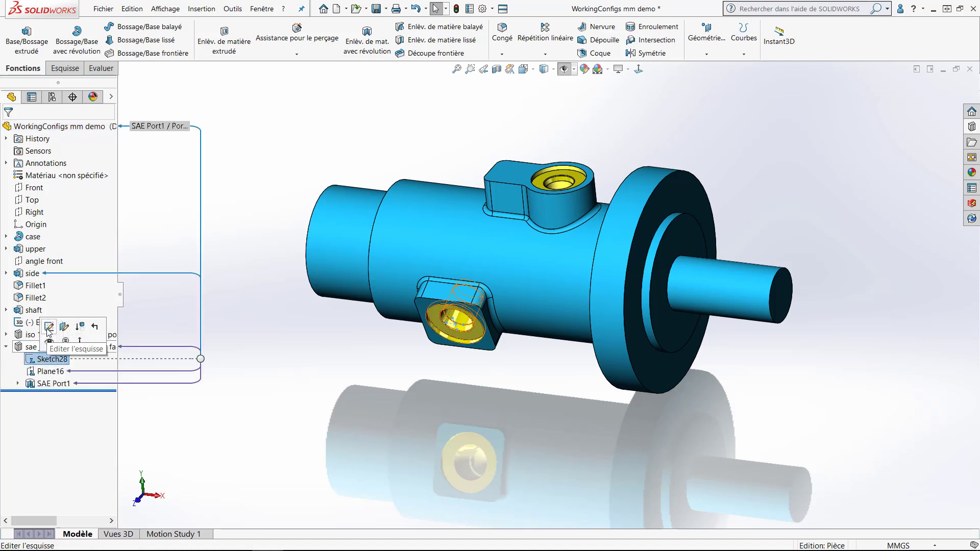
pyautogui.click(50, 333)
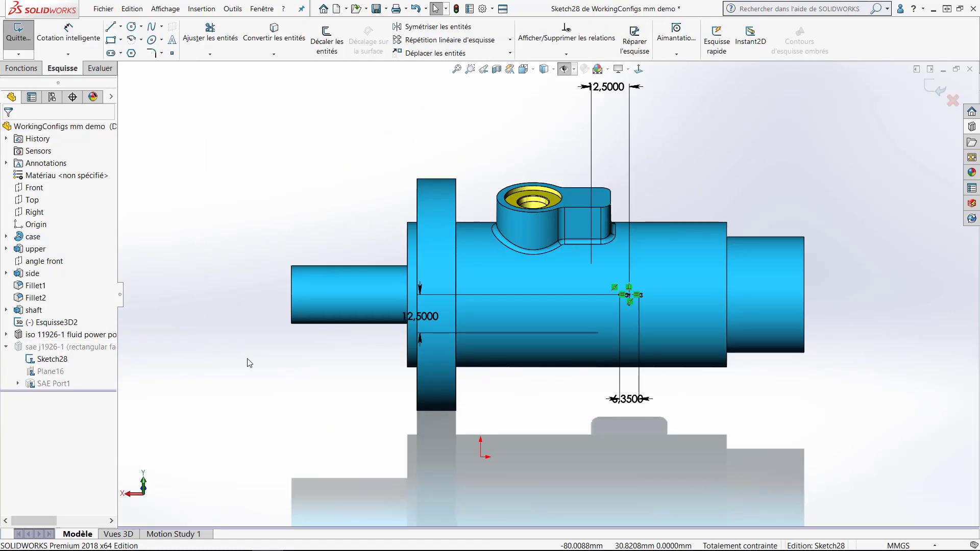
pyautogui.click(941, 92)
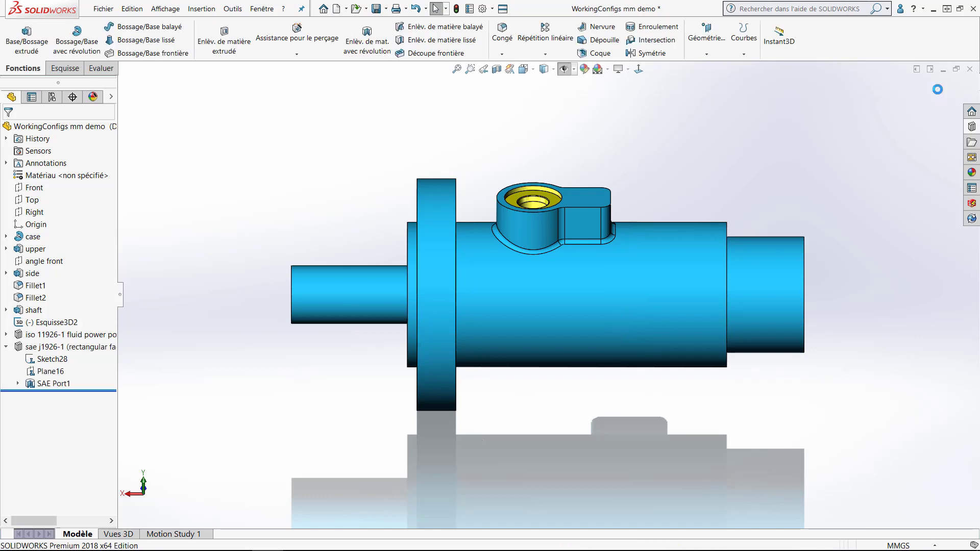
pyautogui.hotkey('ctrl', '7')
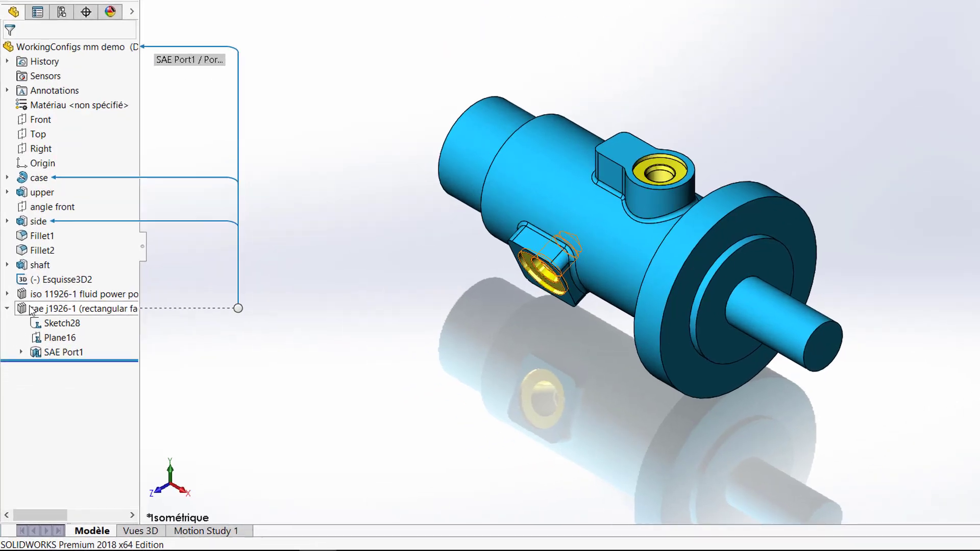
# Dissolve the sae j1926-1 library feature into Sketch28, Plane16 and SAE Port1
pyautogui.rightClick(27, 347)
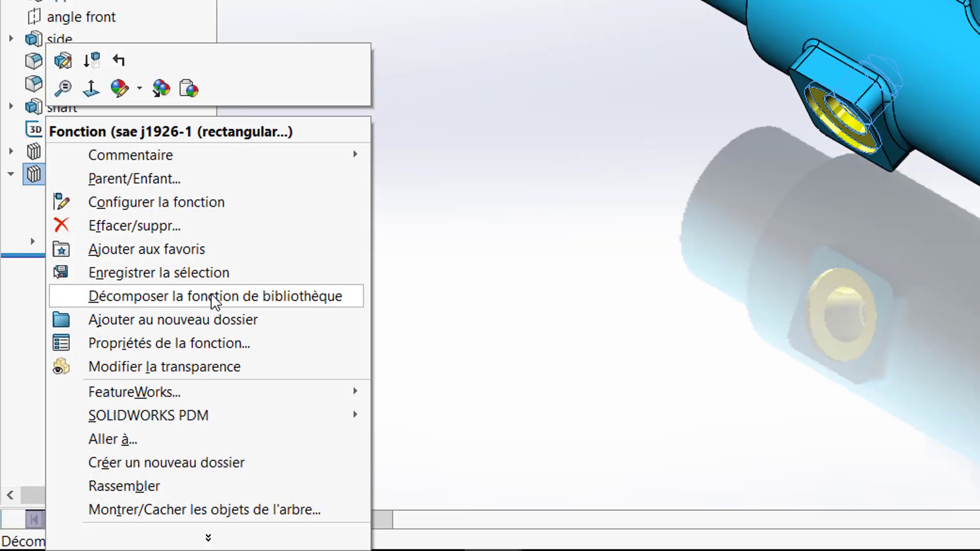
pyautogui.click(214, 297)
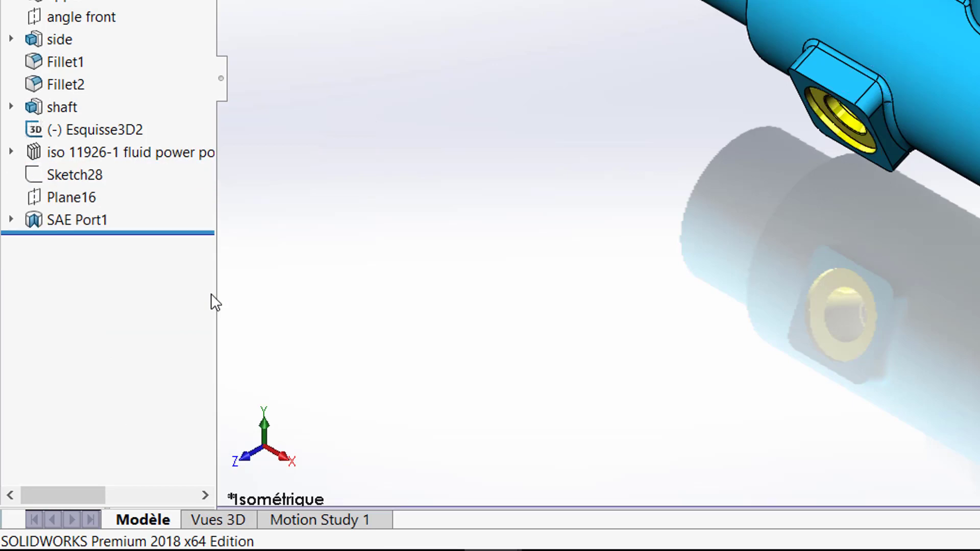
pyautogui.click(78, 170)
pyautogui.keyDown('shift'); pyautogui.click(47, 222); pyautogui.keyUp('shift')
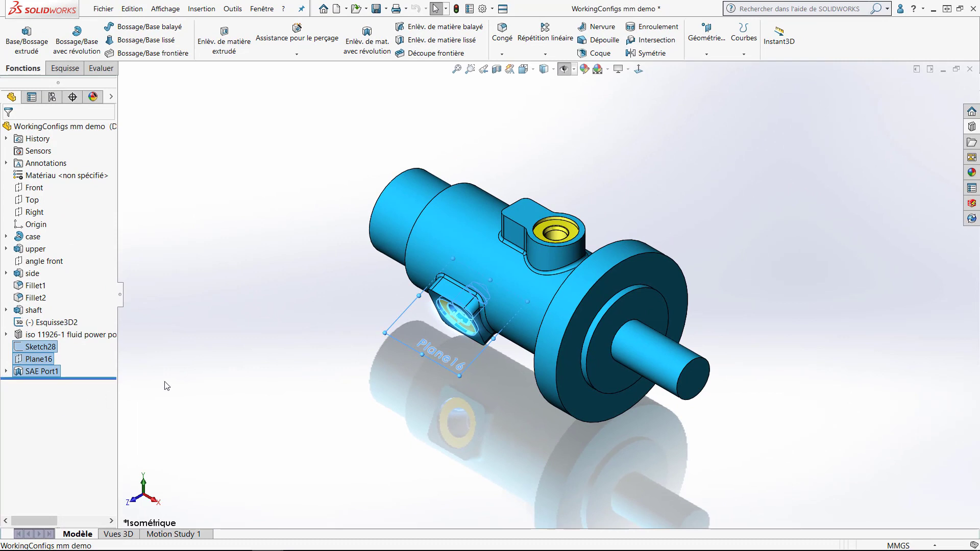
pyautogui.click(163, 387)
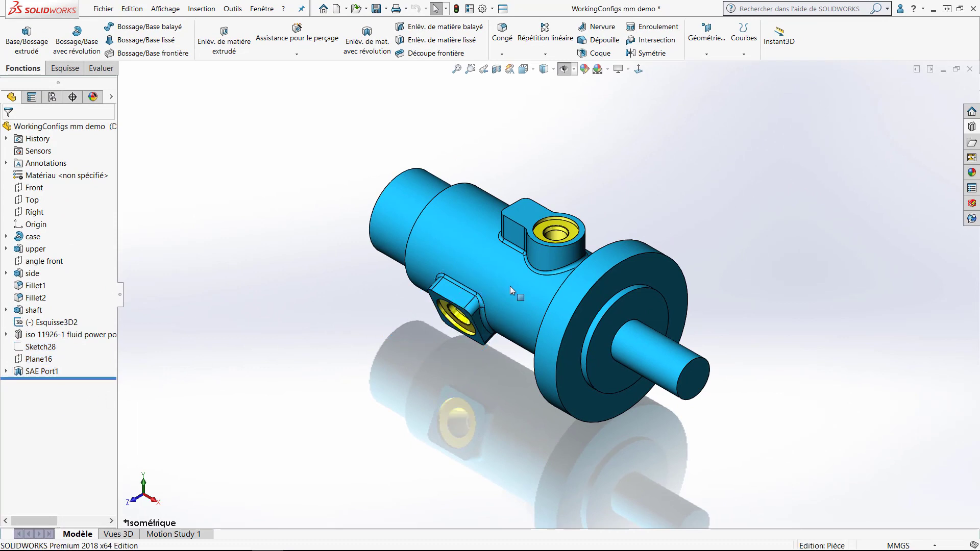
# Drag the keyway (bs 4235) from the metric keyways folder onto the shaft
pyautogui.click(970, 128)
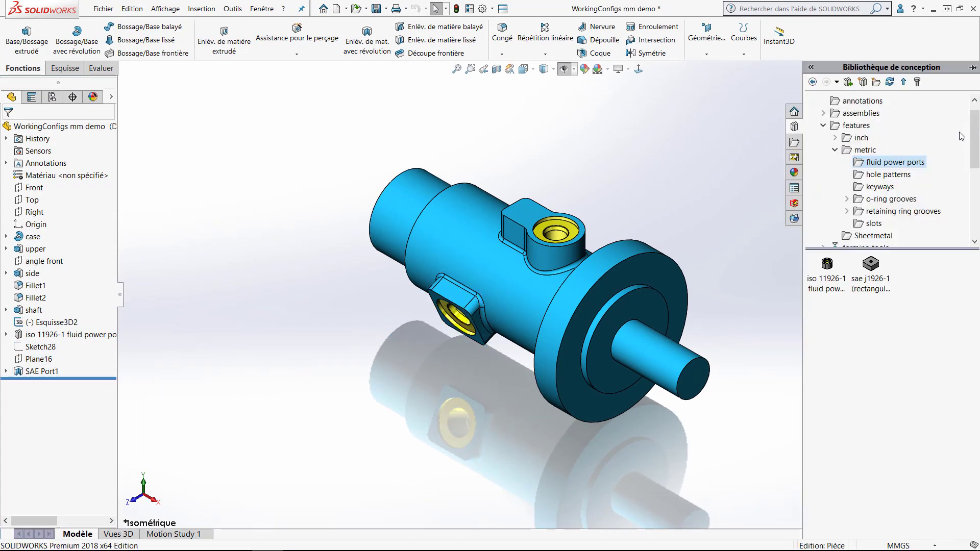
pyautogui.click(885, 188)
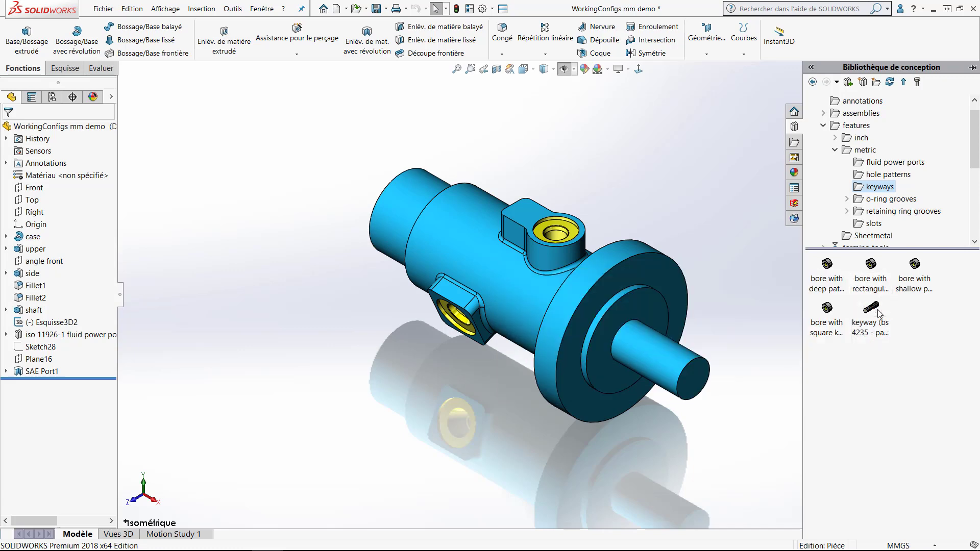
pyautogui.moveTo(868, 265)
pyautogui.mouseDown()
pyautogui.moveTo(737, 339)
pyautogui.moveTo(693, 375)
pyautogui.mouseUp()
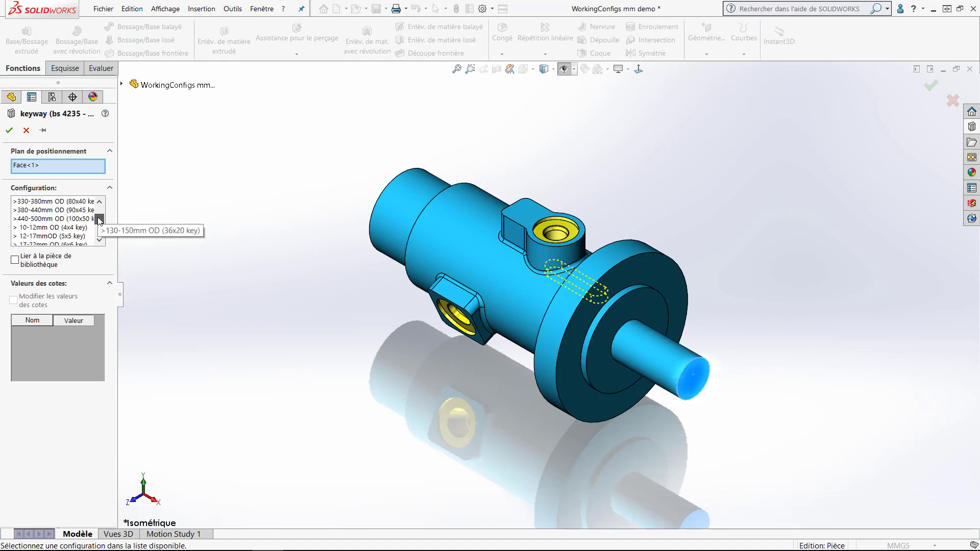
# Cut a 12-17mmOD (5x5 key) keyway on the shaft end edge at 5 mm and 270°
pyautogui.click(77, 237)
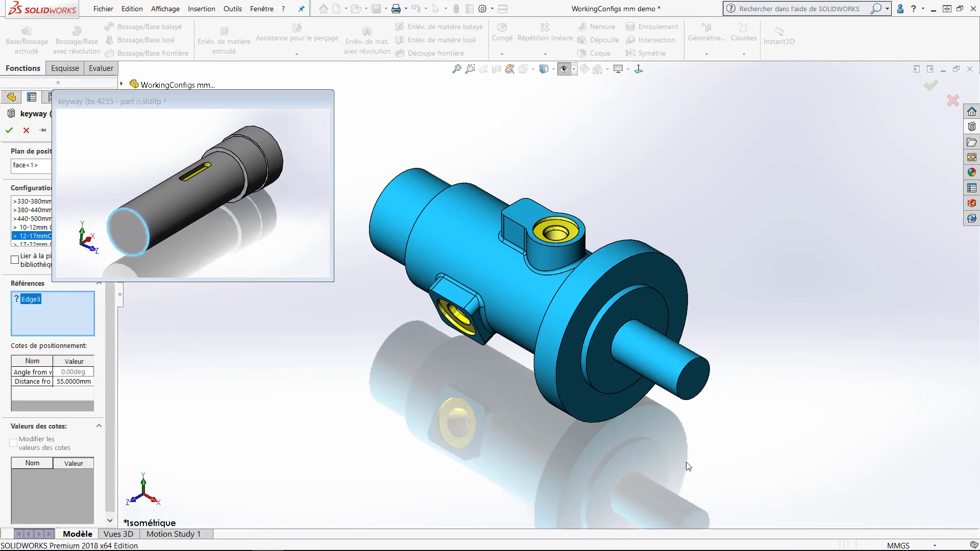
pyautogui.click(695, 398)
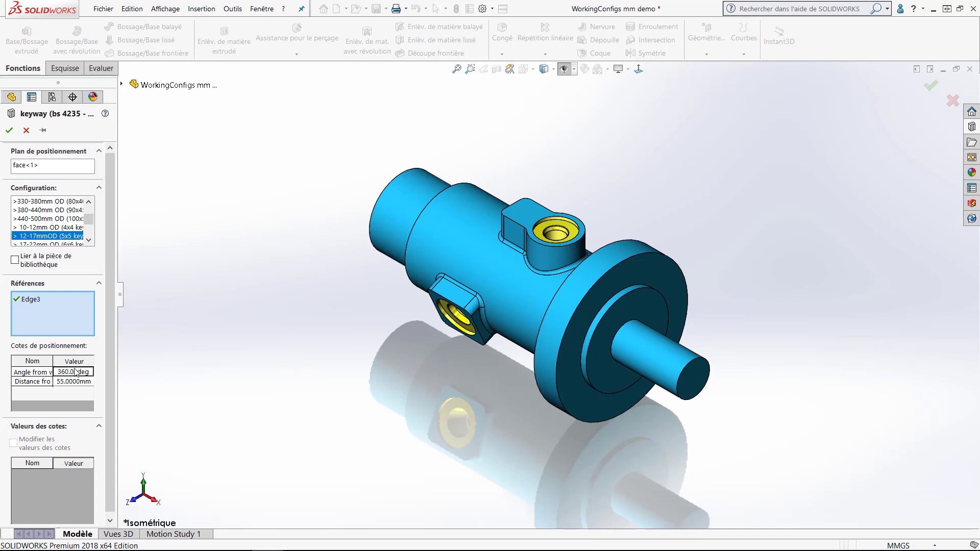
pyautogui.click(72, 382)
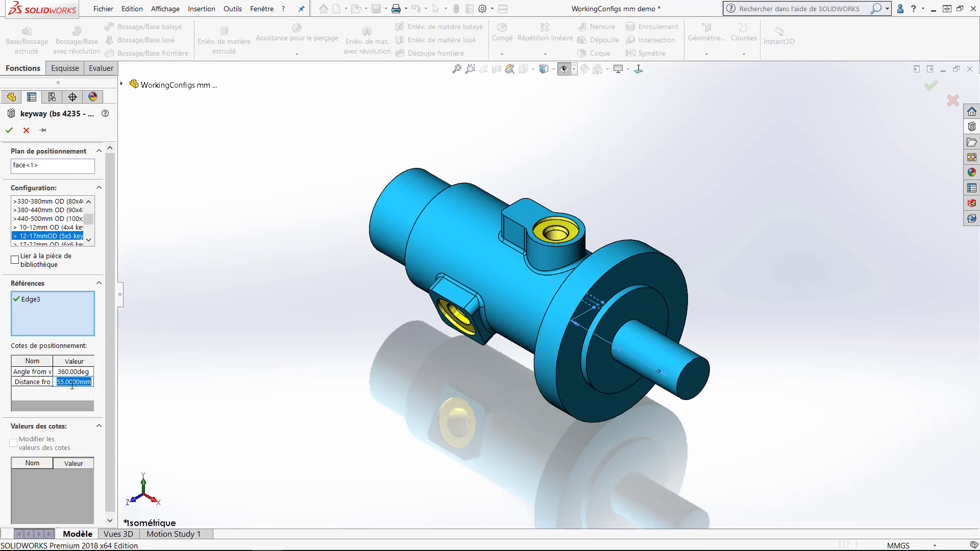
pyautogui.write('5')
pyautogui.press('Return')
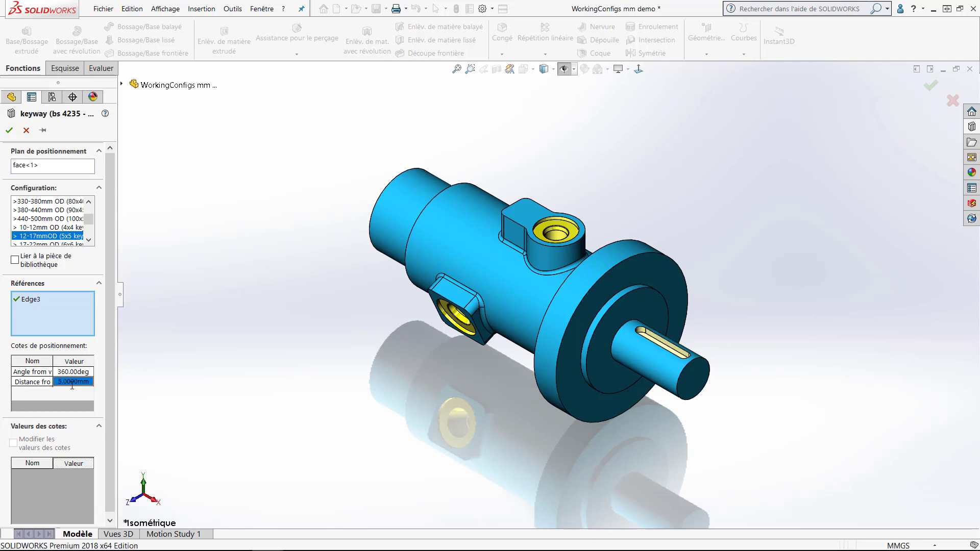
pyautogui.click(75, 373)
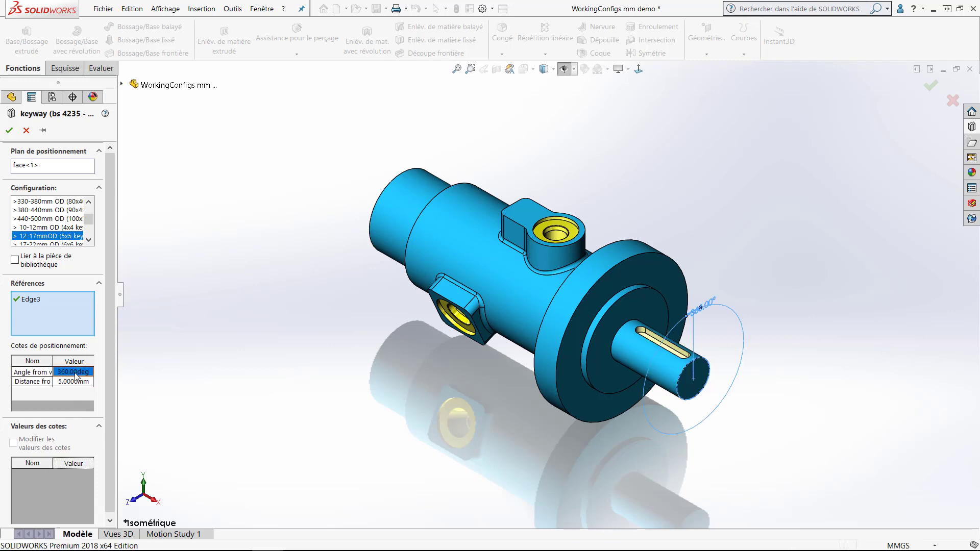
pyautogui.write('270')
pyautogui.press('Return')
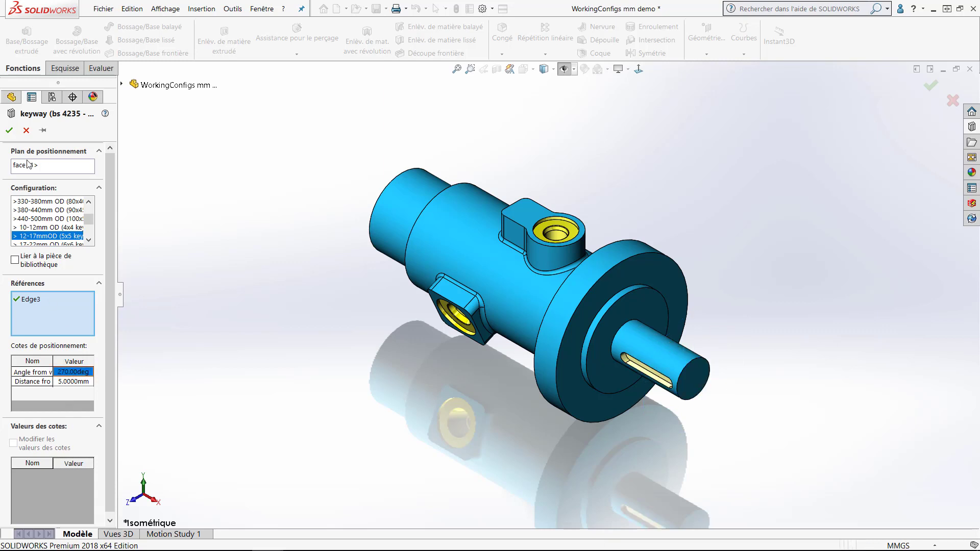
pyautogui.click(9, 131)
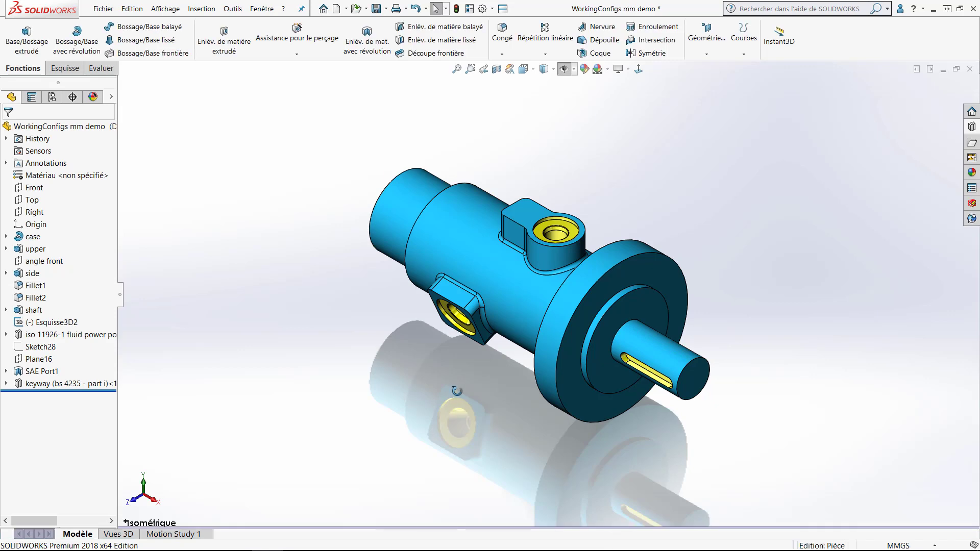
pyautogui.moveTo(453, 400); pyautogui.dragTo(494, 332, button='middle')
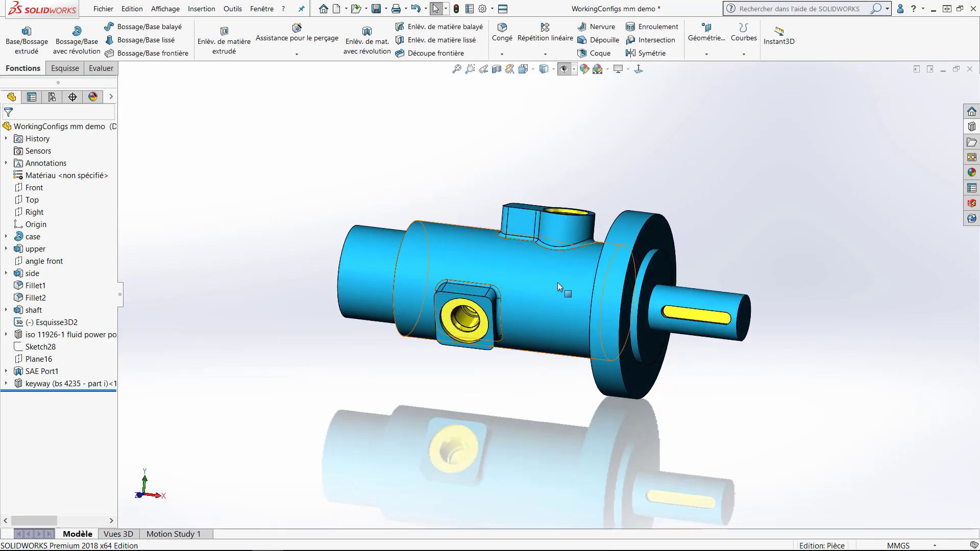
# Reopen the Design Library at metric fluid power ports and select iso 11926-1
pyautogui.click(971, 127)
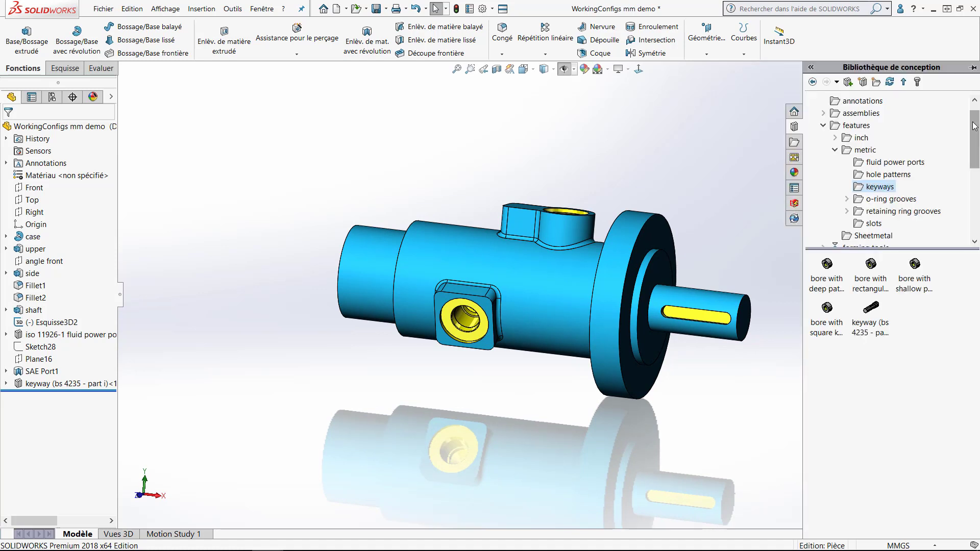
pyautogui.click(894, 162)
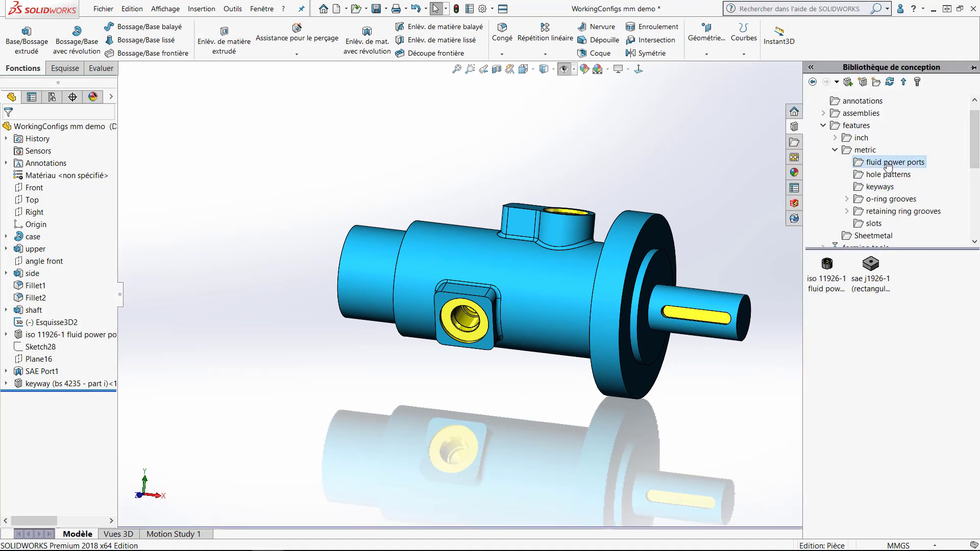
pyautogui.click(828, 264)
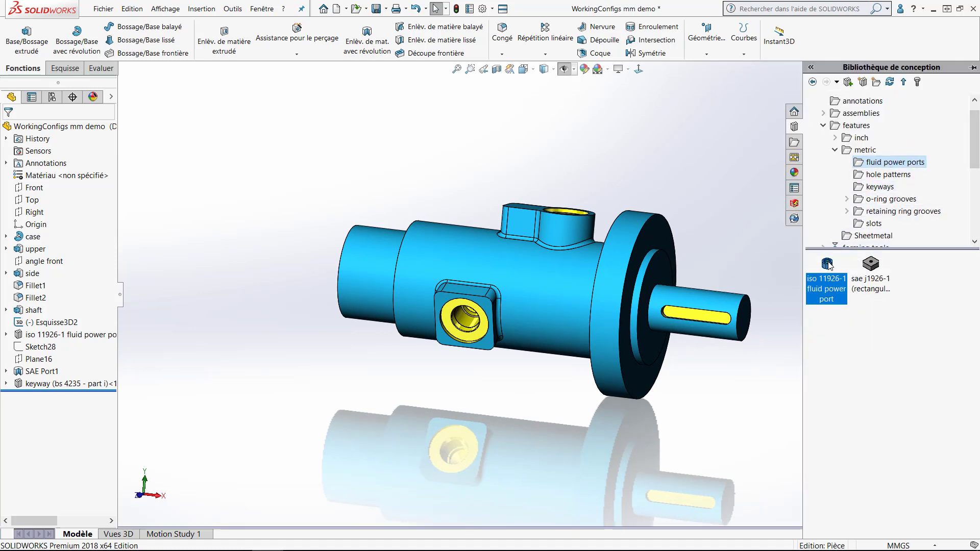
# Open the iso 11926-1 library part and inspect its Drop location, Plane1 and SAE Port
pyautogui.doubleClick(827, 263)
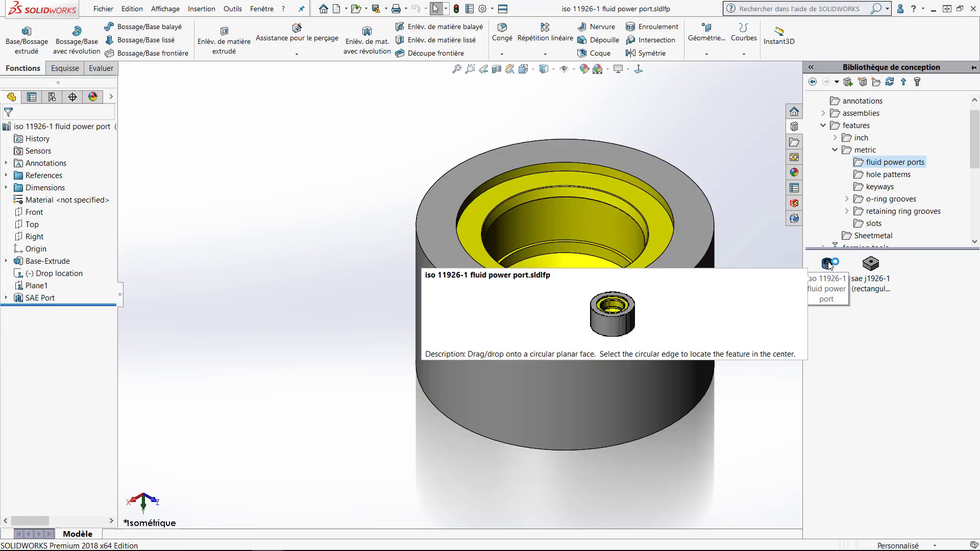
pyautogui.moveTo(827, 263)
pyautogui.mouseDown()
pyautogui.moveTo(628, 232)
pyautogui.moveTo(244, 212)
pyautogui.mouseUp()
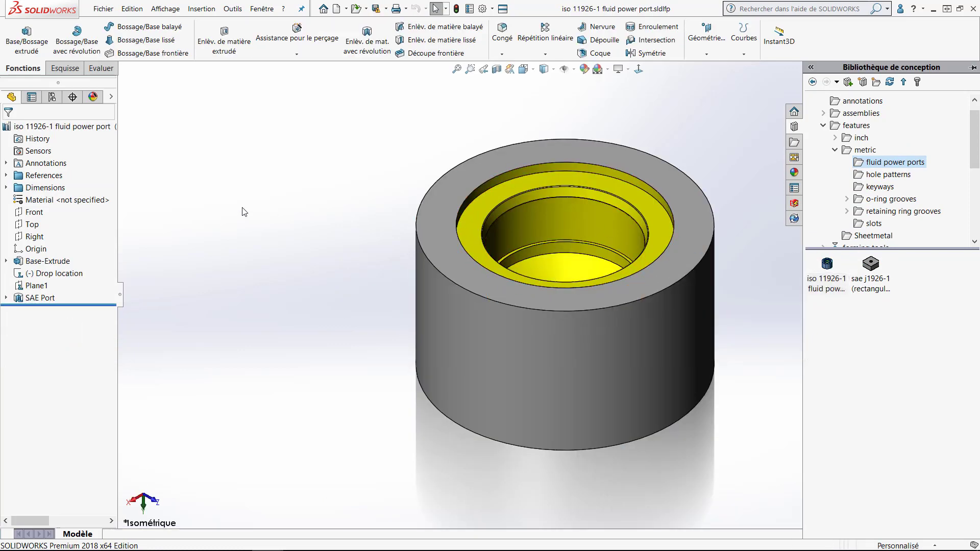
pyautogui.click(51, 275)
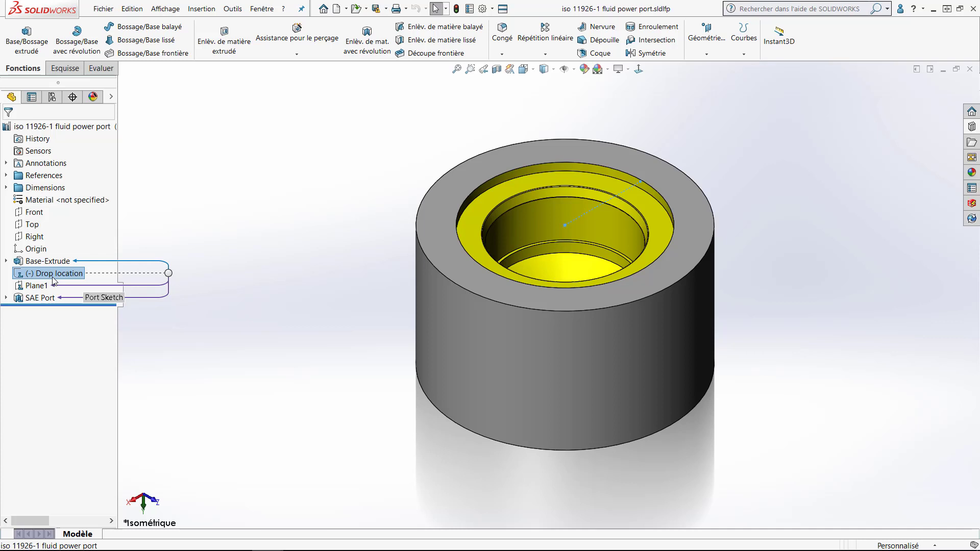
pyautogui.click(40, 289)
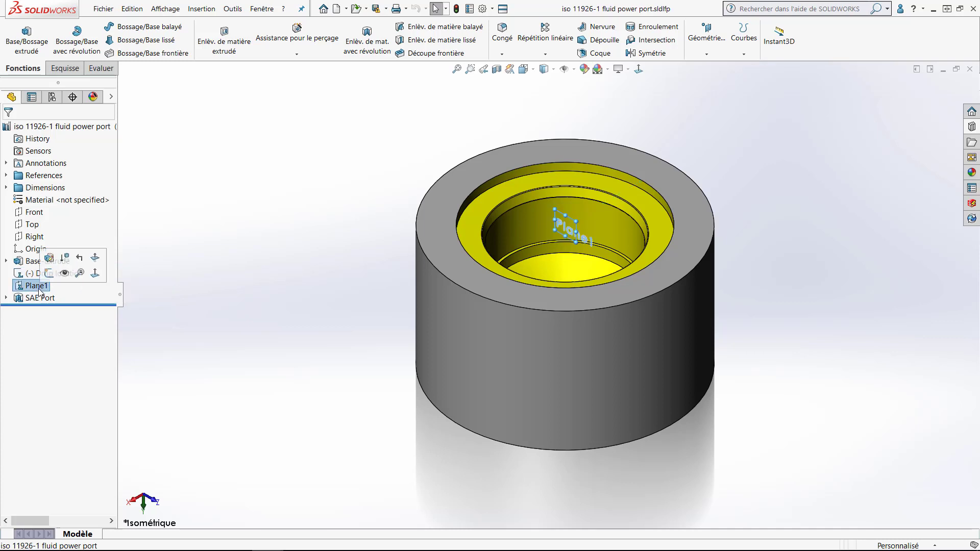
pyautogui.click(6, 298)
pyautogui.click(39, 310)
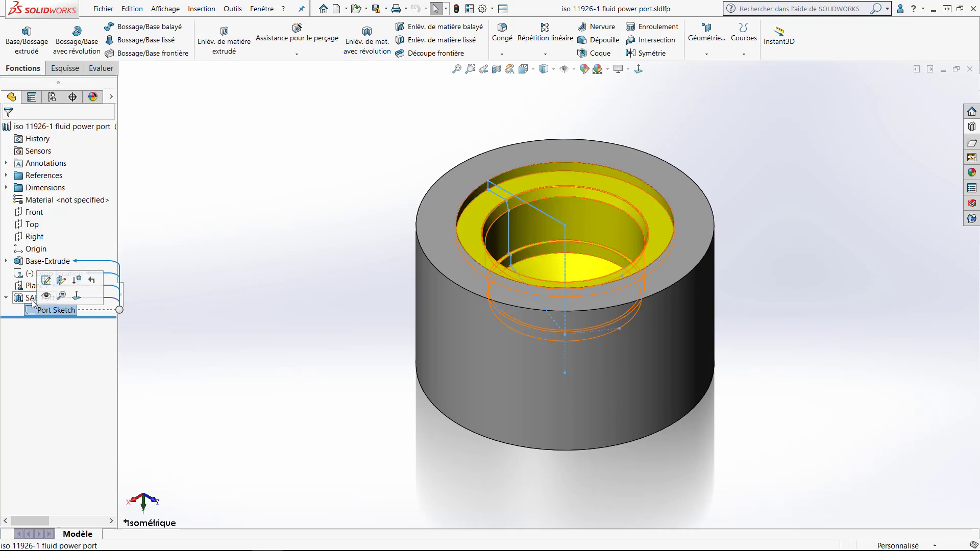
pyautogui.click(33, 299)
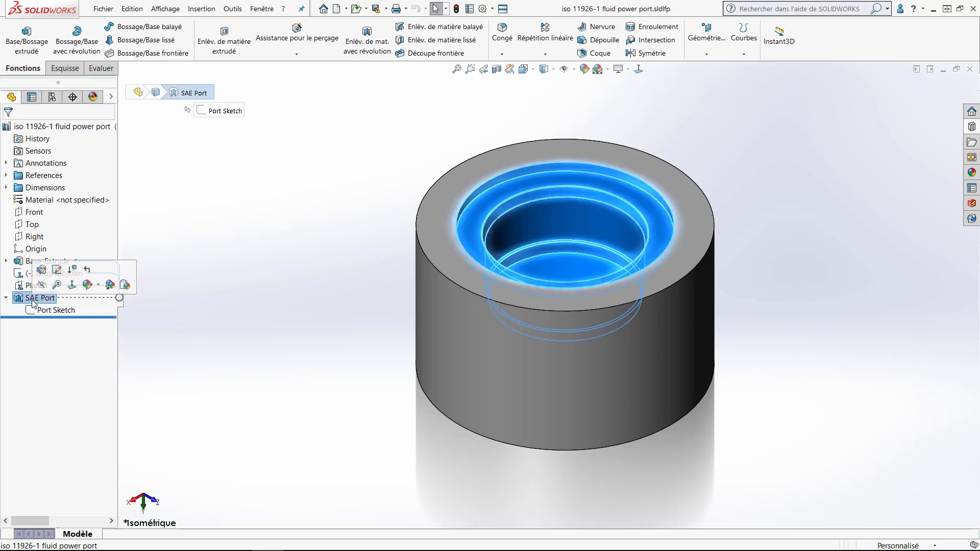
pyautogui.click(159, 263)
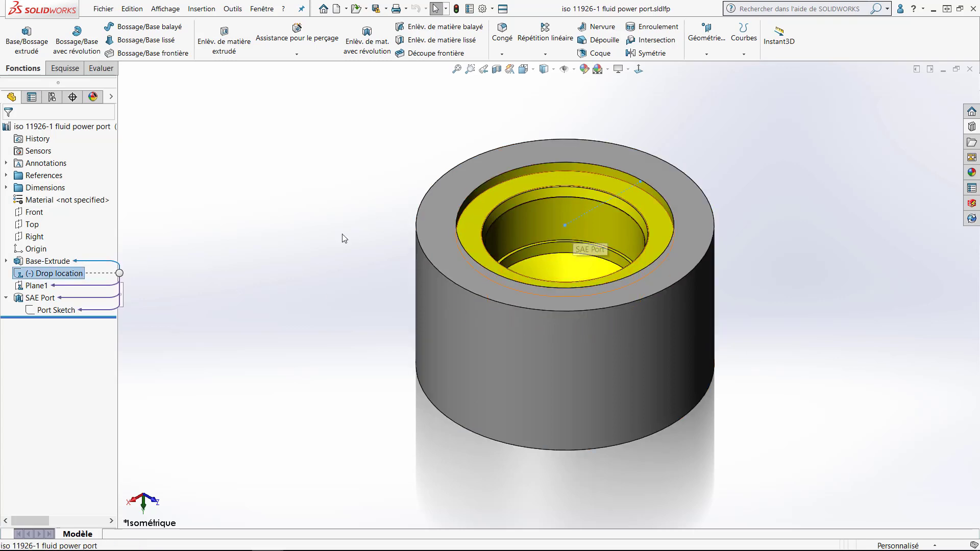
# Edit and exit the Drop location sketch, then close the iso 11926-1 part
pyautogui.click(32, 275)
pyautogui.click(40, 247)
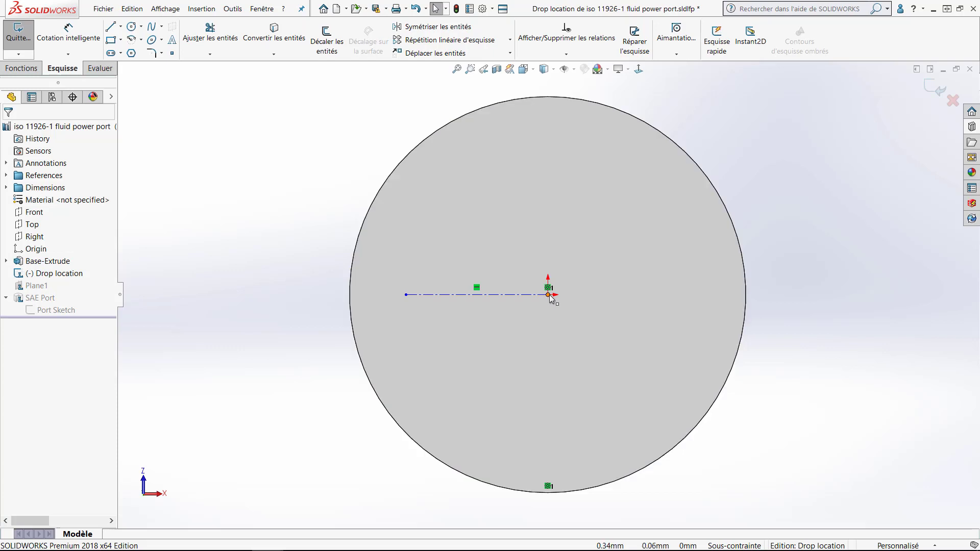
pyautogui.click(938, 90)
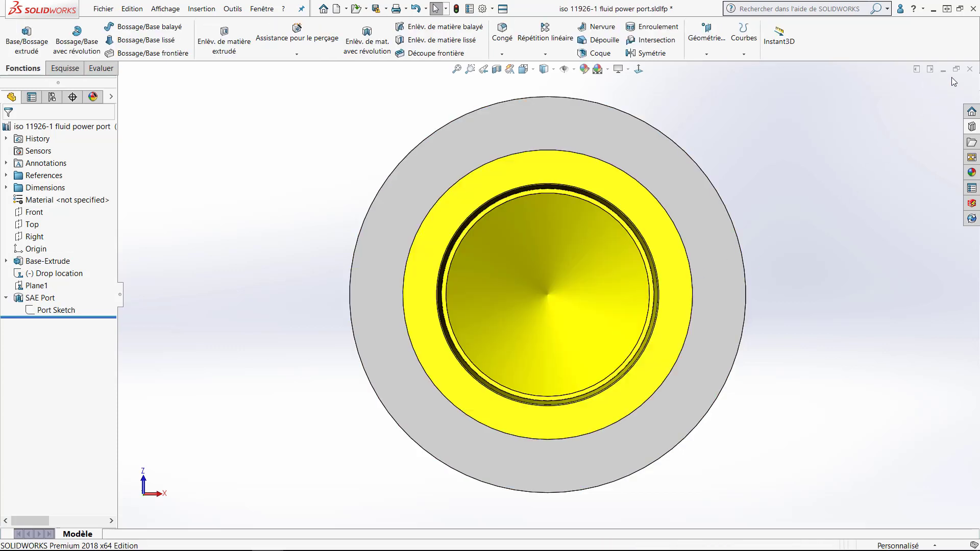
pyautogui.click(970, 69)
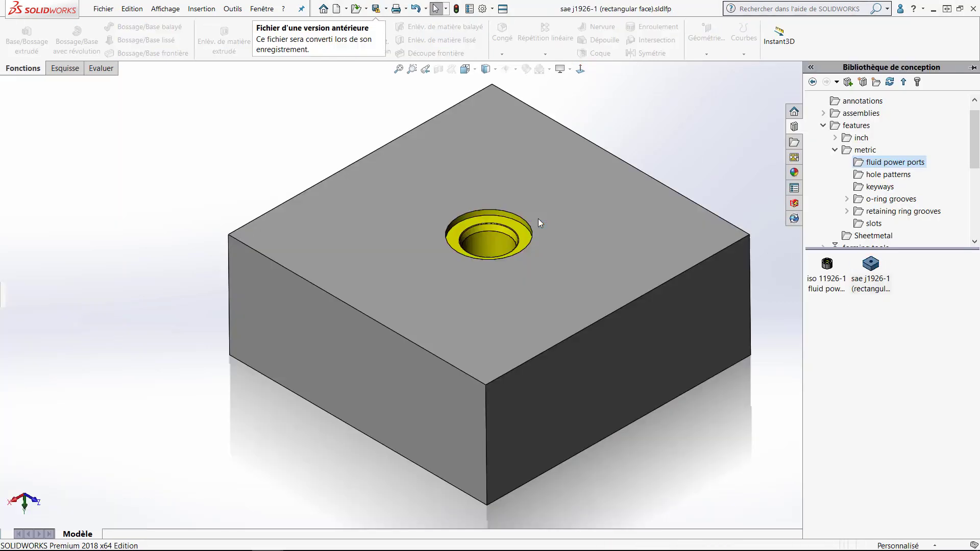
# Open Sketch2 of the sae j1926-1 block to inspect its 2.500 dimensions, then exit unchanged
pyautogui.click(2, 296)
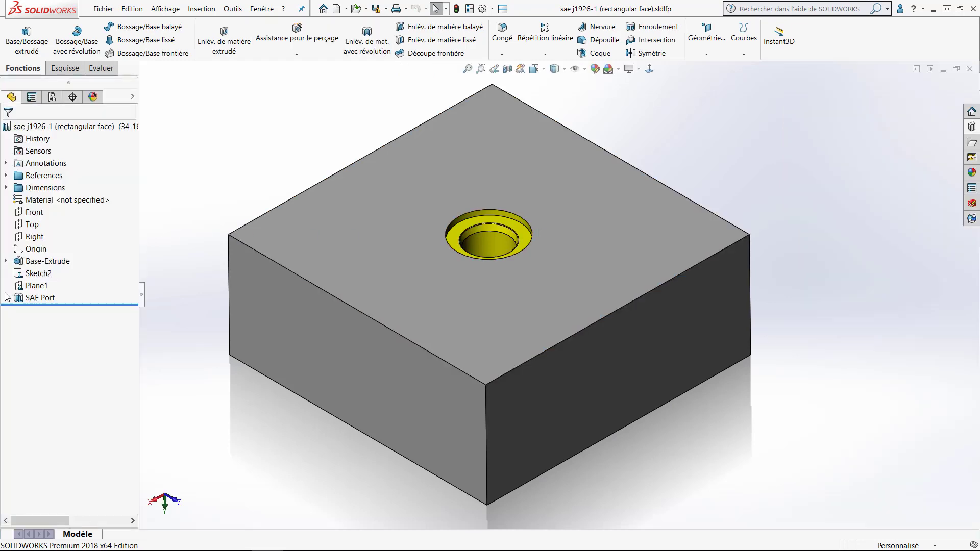
pyautogui.click(32, 274)
pyautogui.click(38, 247)
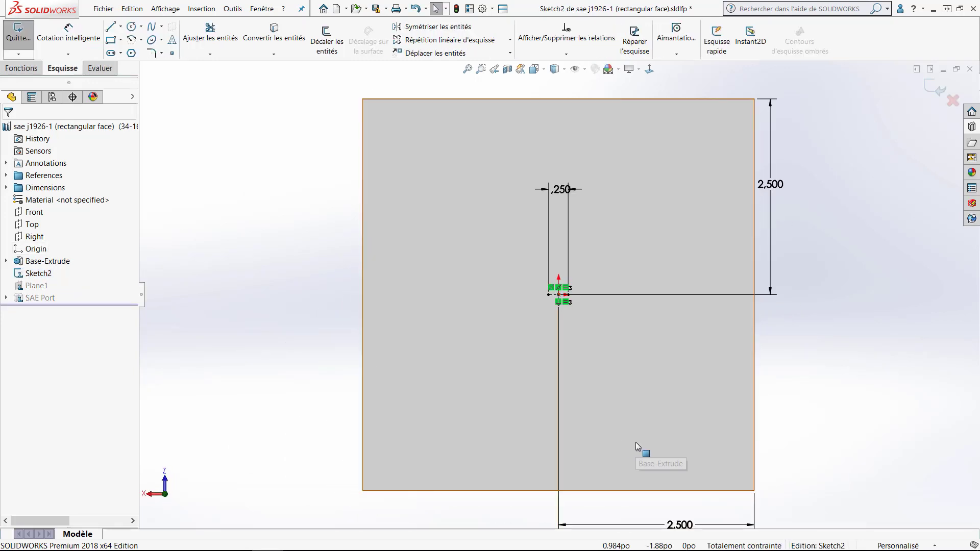
pyautogui.scroll(-3, 588, 298)
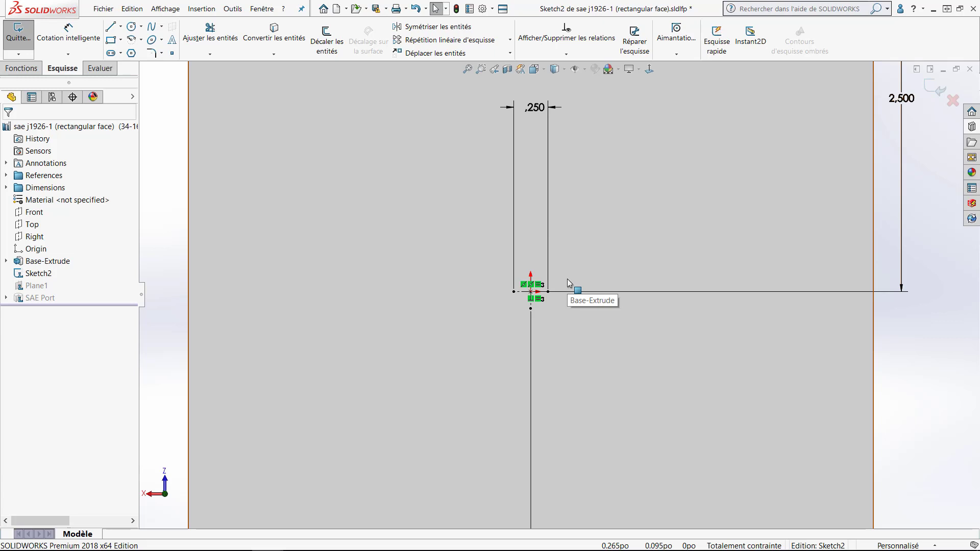
pyautogui.scroll(2, 568, 278)
pyautogui.scroll(2, 568, 279)
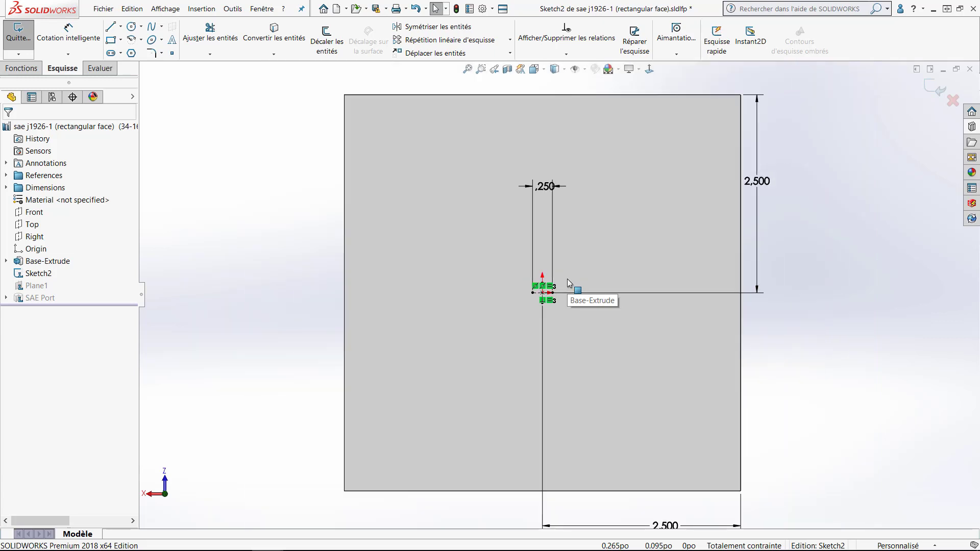
pyautogui.scroll(2, 568, 278)
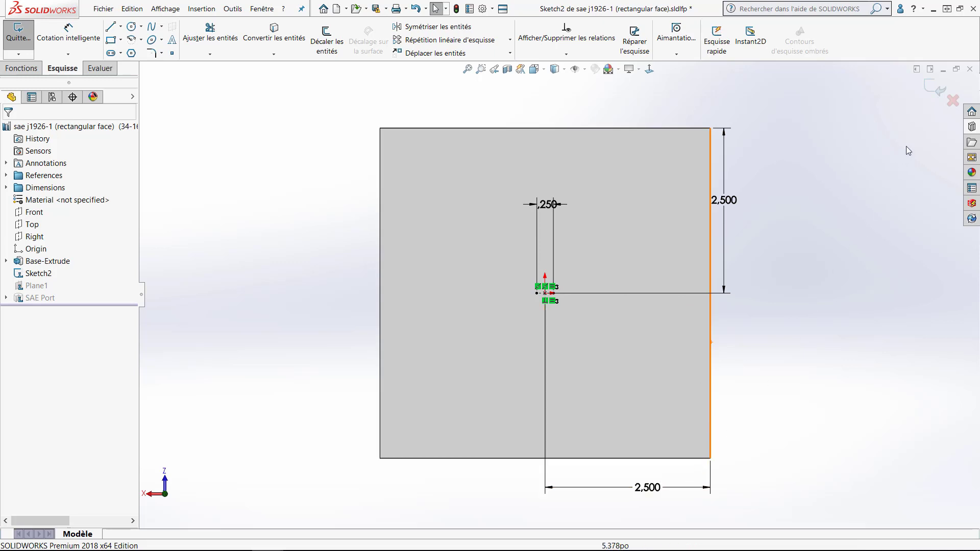
pyautogui.click(933, 89)
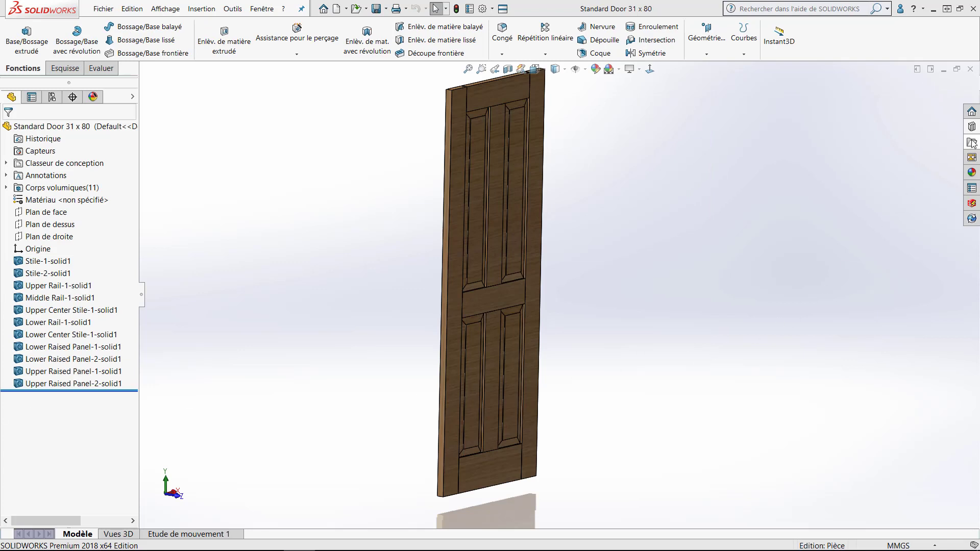
# Drag the trou porte item from the Design Library's Fichiers folder onto the door's edge face
pyautogui.click(972, 143)
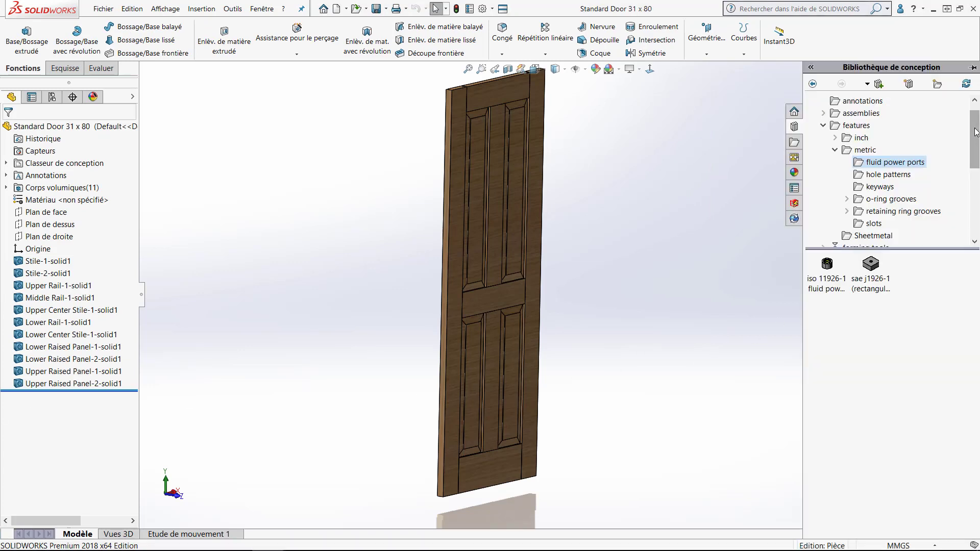
pyautogui.click(823, 125)
pyautogui.scroll(-2, 824, 128)
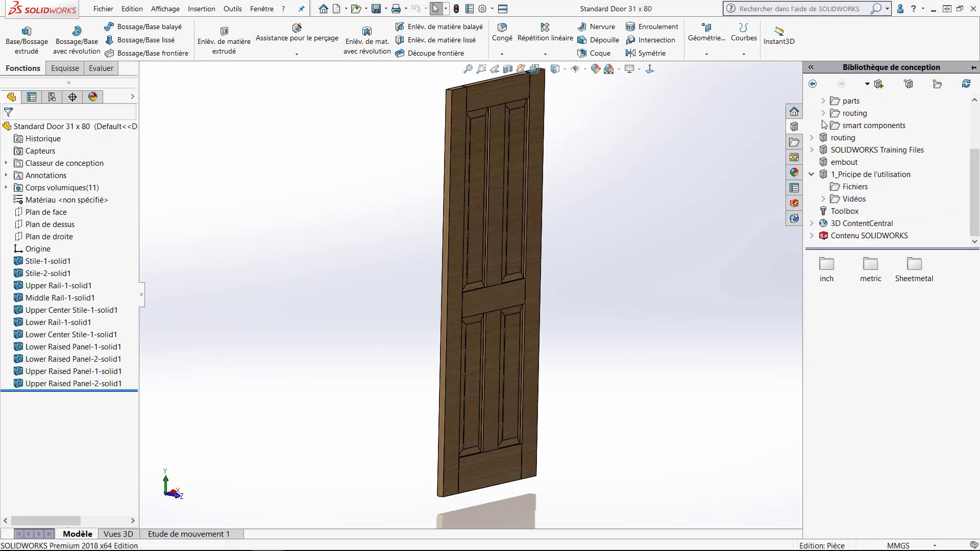
pyautogui.click(854, 189)
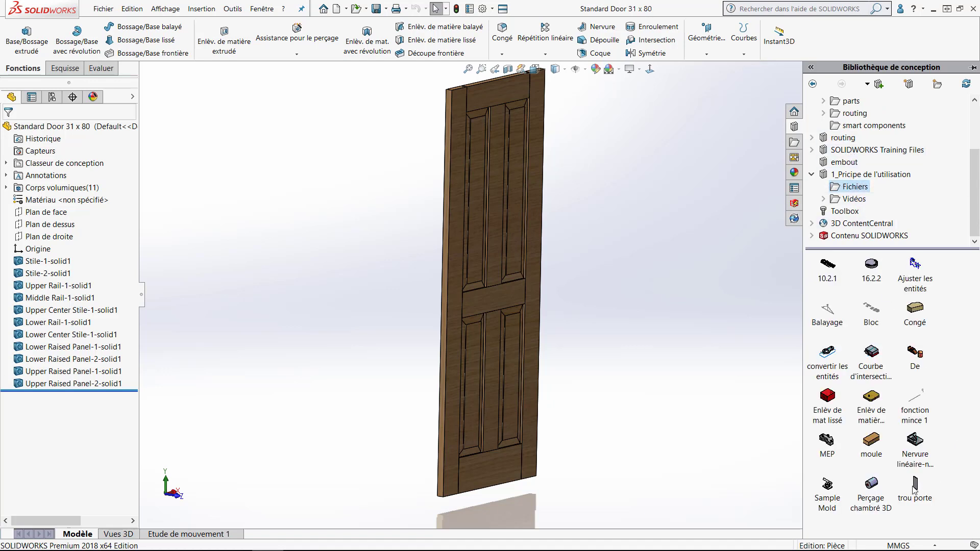
pyautogui.click(913, 490)
pyautogui.moveTo(546, 290); pyautogui.dragTo(454, 300)
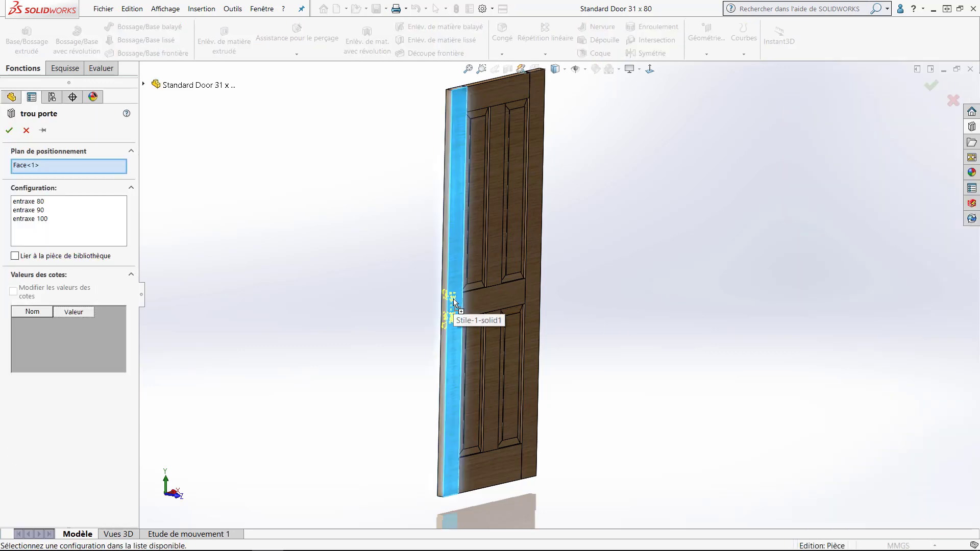
# Choose the entraxe 80 configuration and pick the door's edges, side face and corner as references
pyautogui.click(38, 202)
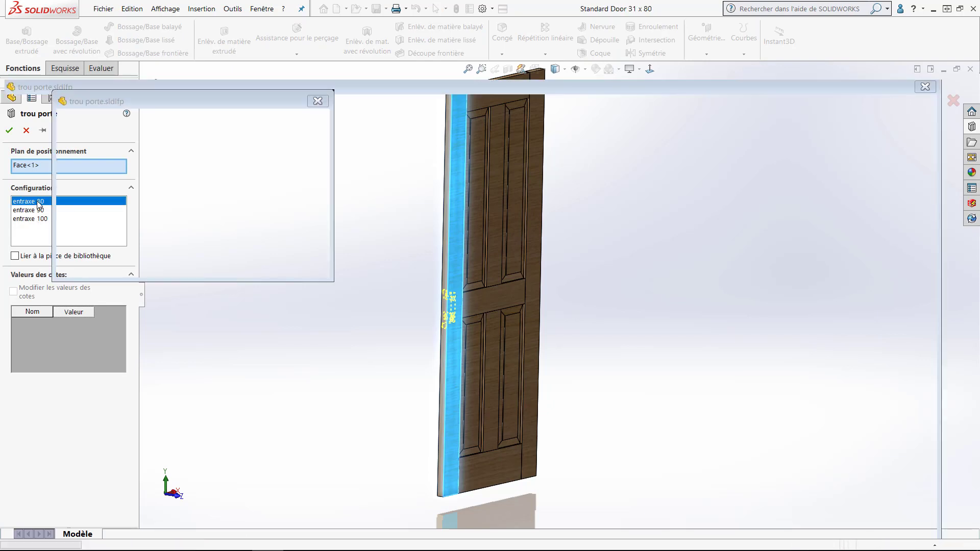
pyautogui.click(444, 406)
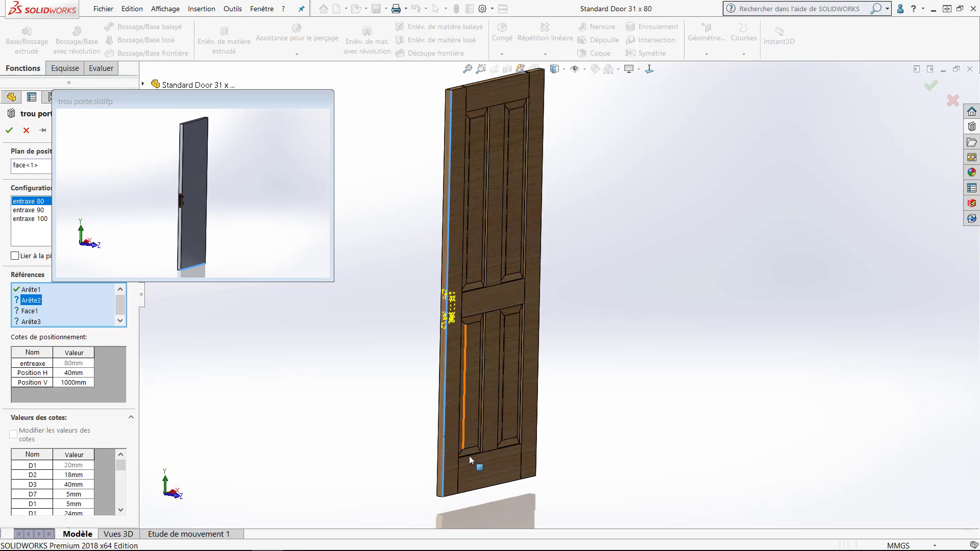
pyautogui.click(455, 495)
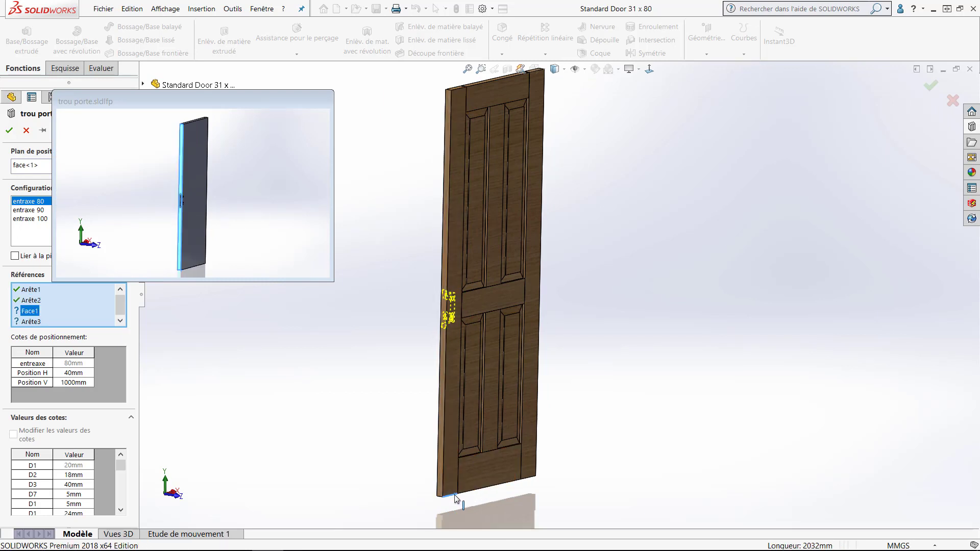
pyautogui.click(439, 488)
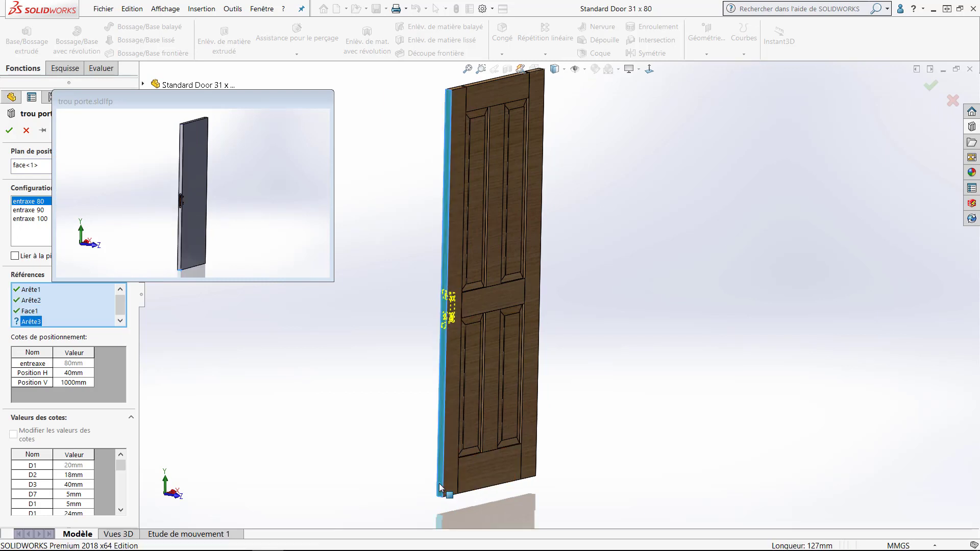
pyautogui.scroll(-3, 446, 492)
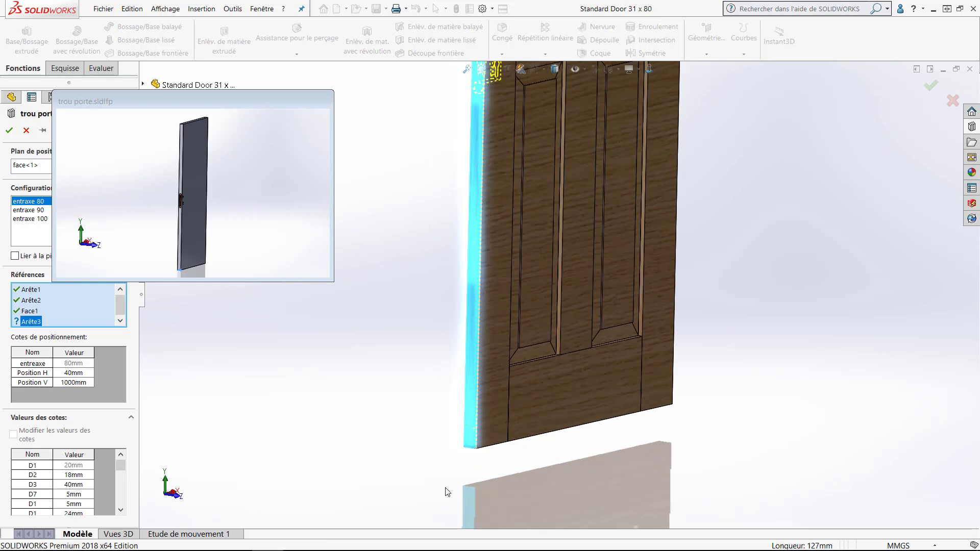
pyautogui.click(468, 449)
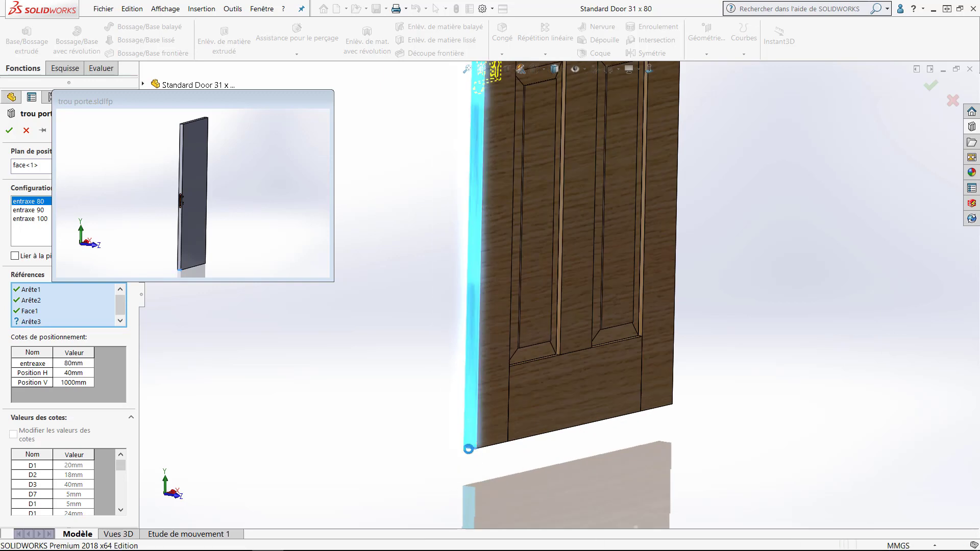
pyautogui.scroll(5, 488, 212)
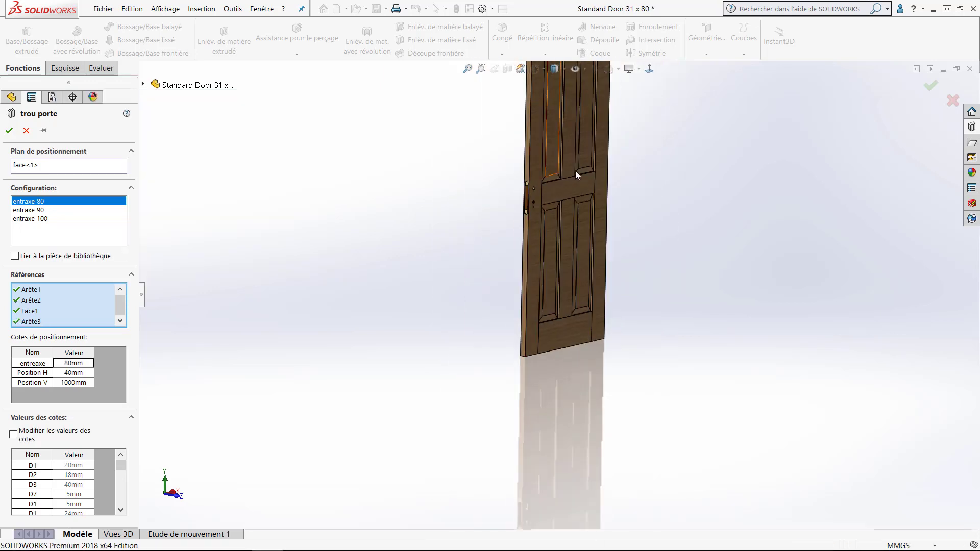
pyautogui.scroll(-2, 574, 189)
pyautogui.scroll(-1, 510, 201)
pyautogui.scroll(-1, 488, 235)
pyautogui.scroll(-2, 488, 235)
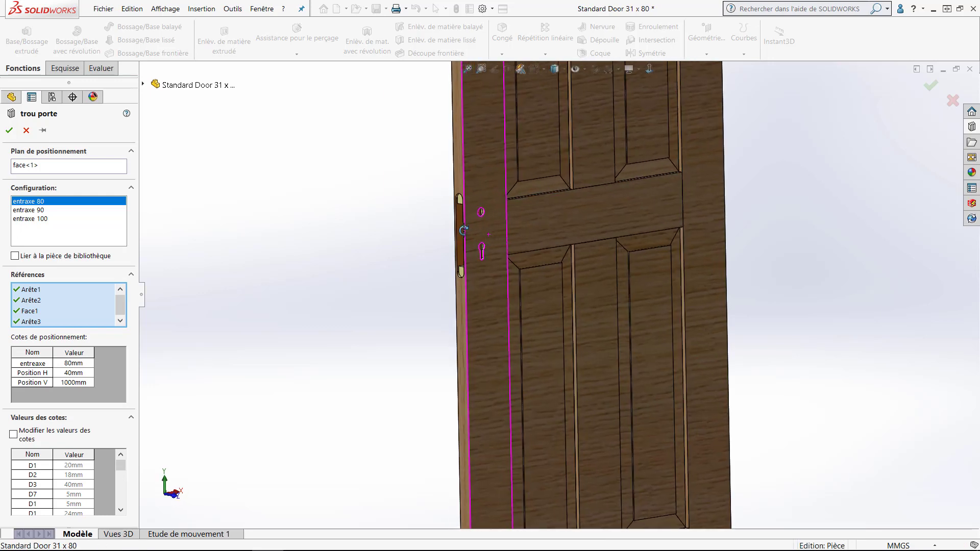
pyautogui.moveTo(489, 235); pyautogui.dragTo(503, 229, button='middle')
pyautogui.scroll(-3, 495, 231)
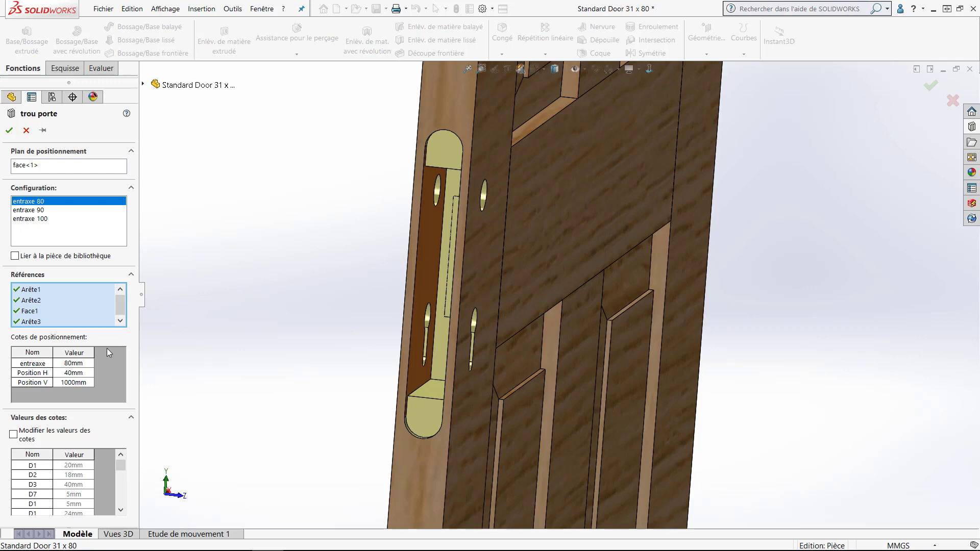
# Set the lock position to H 50 mm and V 1100 mm, keeping the 80 mm entraxe
pyautogui.click(80, 378)
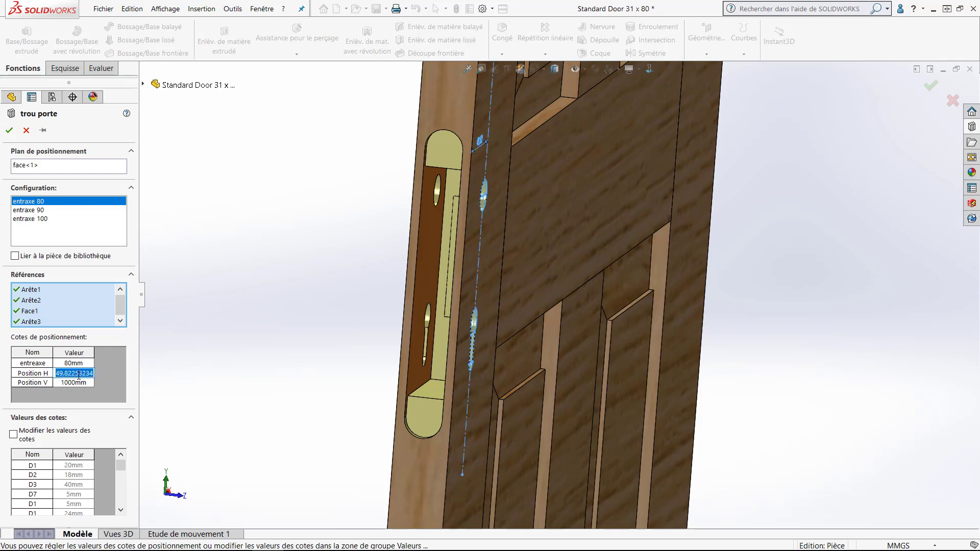
pyautogui.write('50')
pyautogui.press('Return')
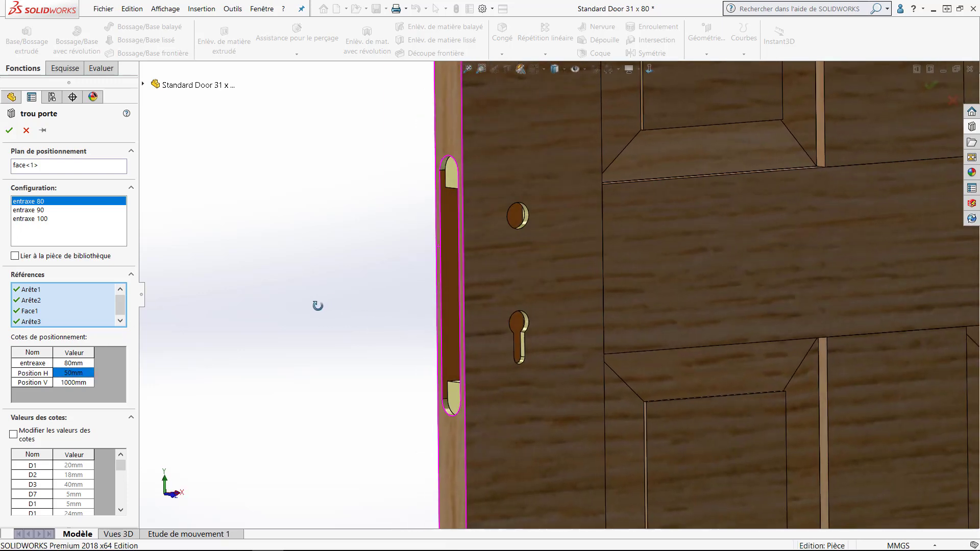
pyautogui.click(84, 364)
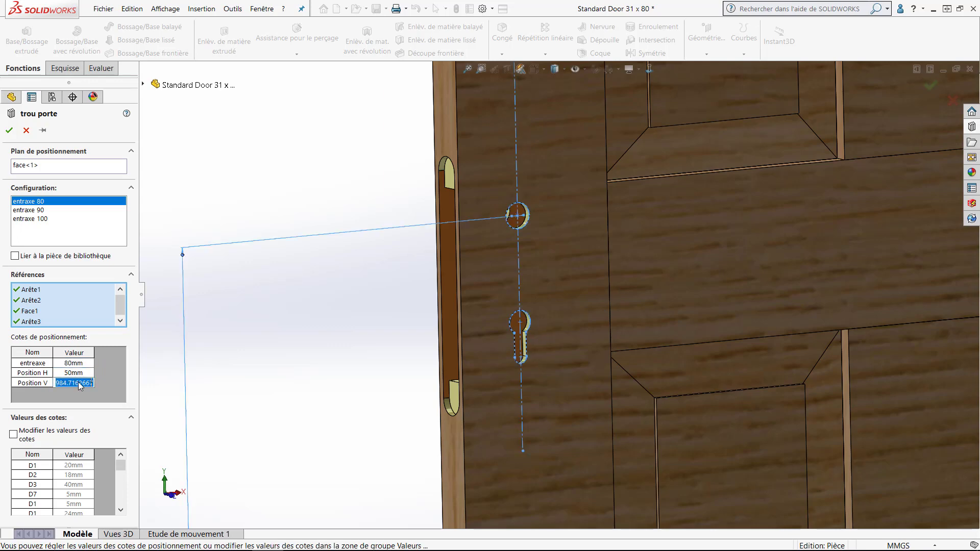
pyautogui.click(78, 381)
pyautogui.write('1100')
pyautogui.press('Return')
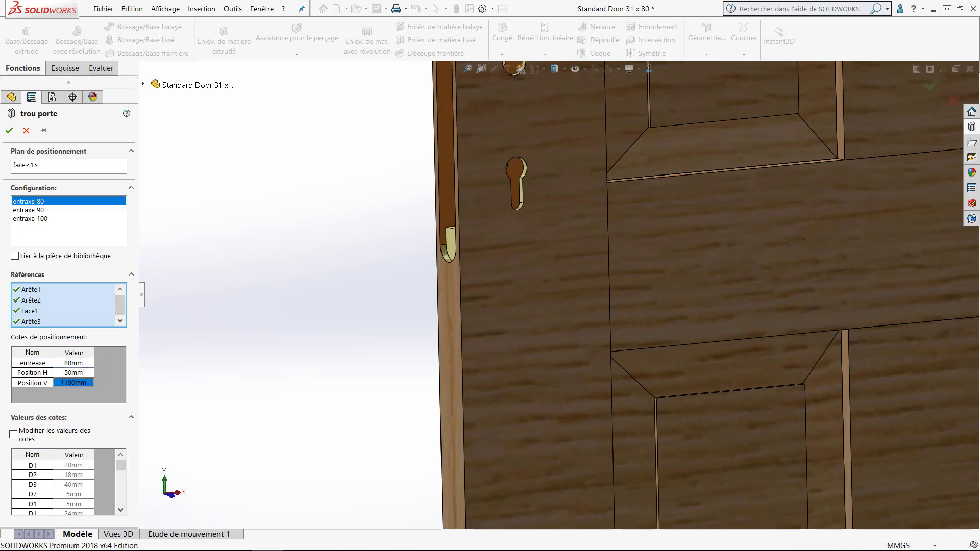
pyautogui.moveTo(485, 246); pyautogui.dragTo(628, 208, button='middle')
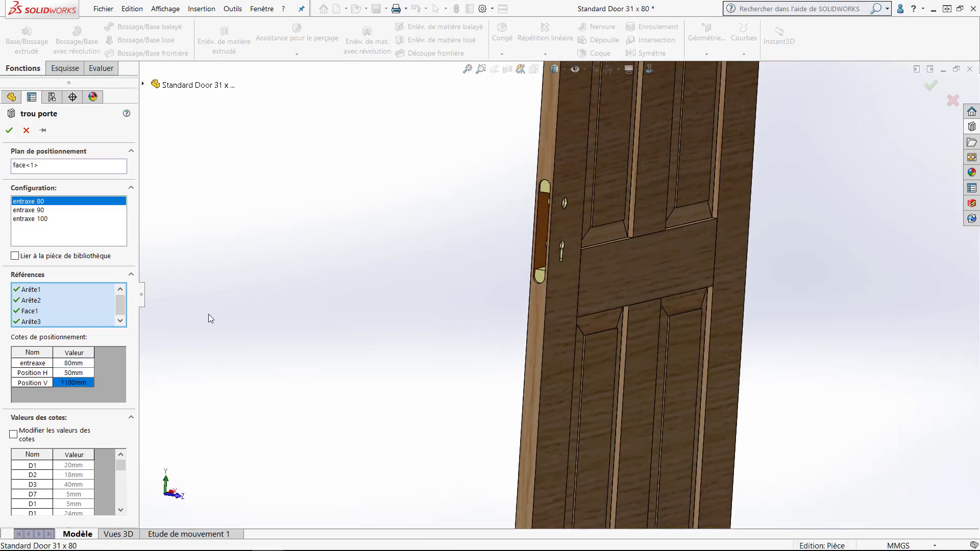
# Accept the trou porte feature, then in new part Pièce4 sketch on Plan de dessus
pyautogui.click(9, 131)
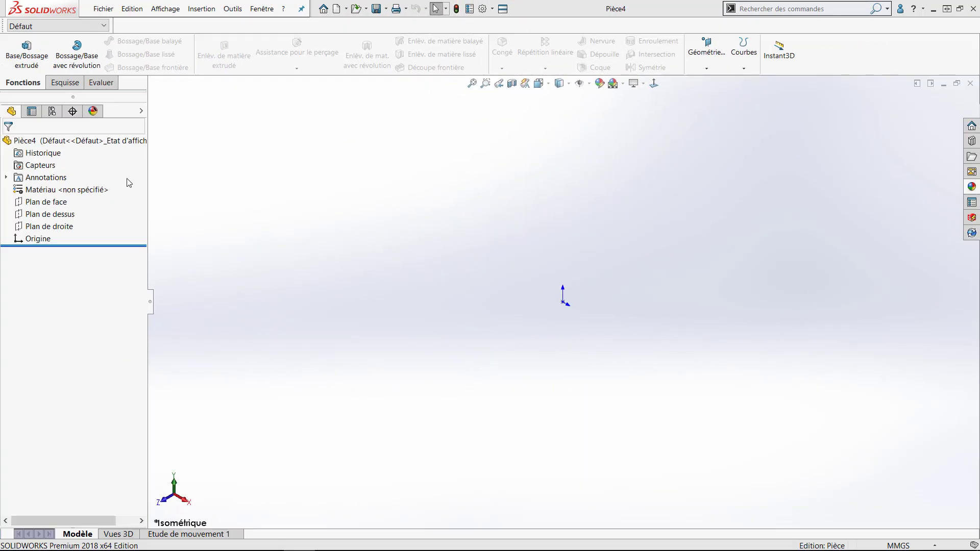
pyautogui.click(50, 214)
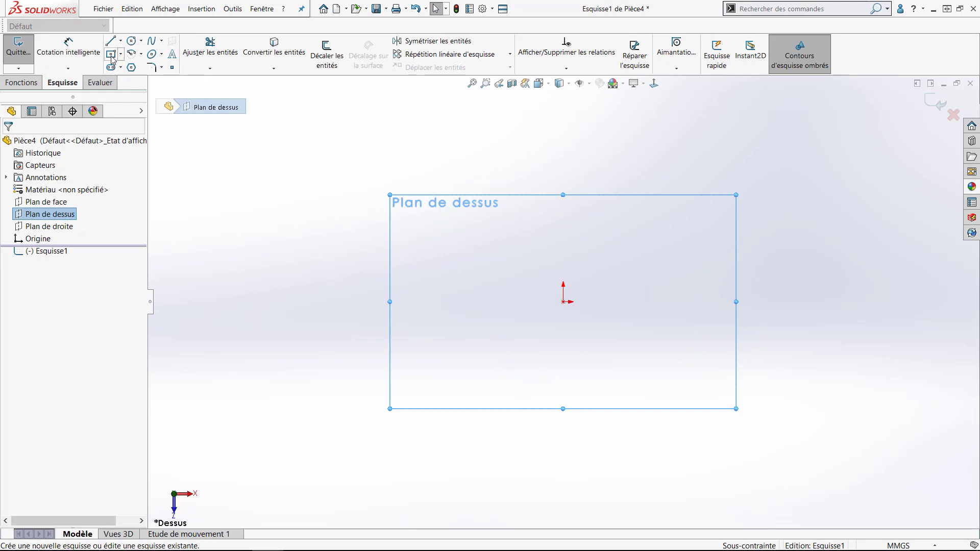
# Draw a centre rectangle at the origin and dimension it 100 high by 200 wide
pyautogui.click(111, 55)
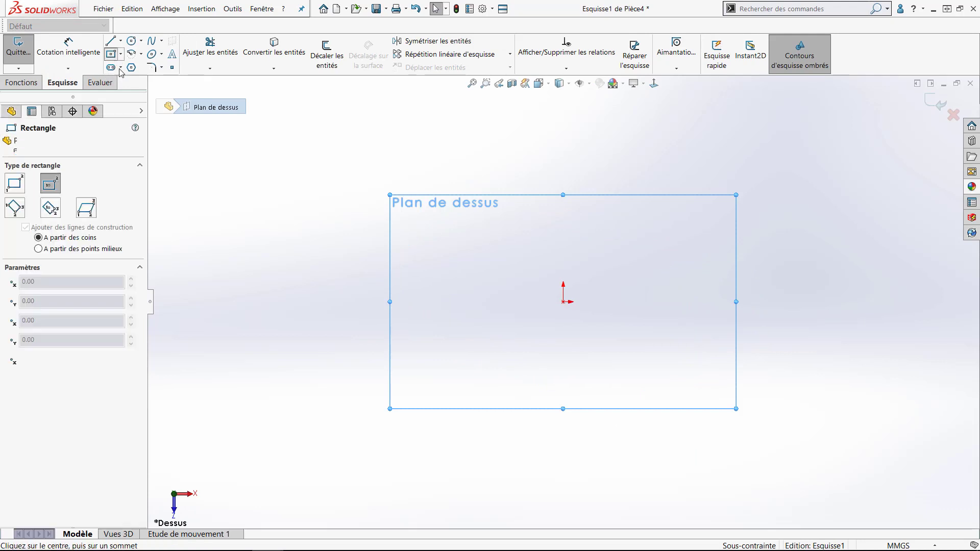
pyautogui.click(564, 302)
pyautogui.click(728, 221)
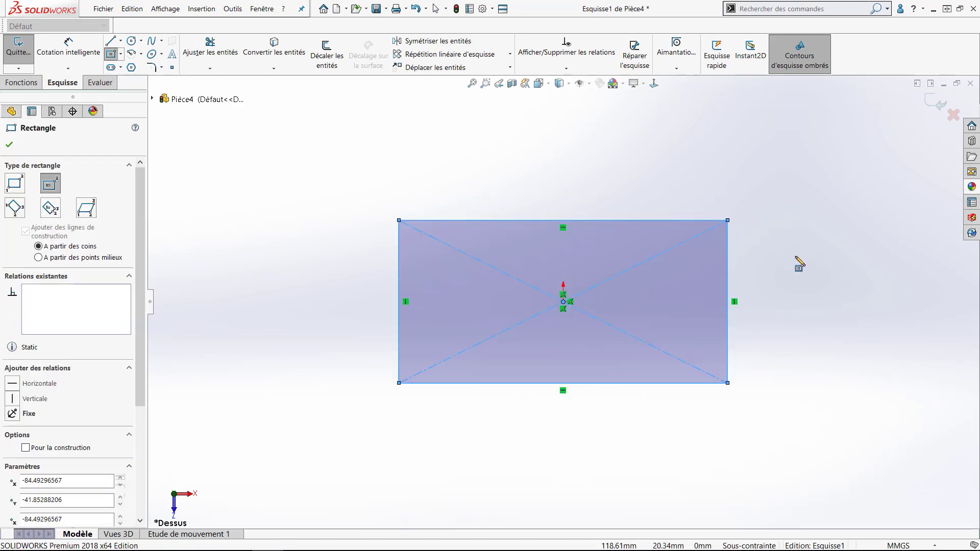
pyautogui.moveTo(799, 263); pyautogui.dragTo(801, 209, button='right')
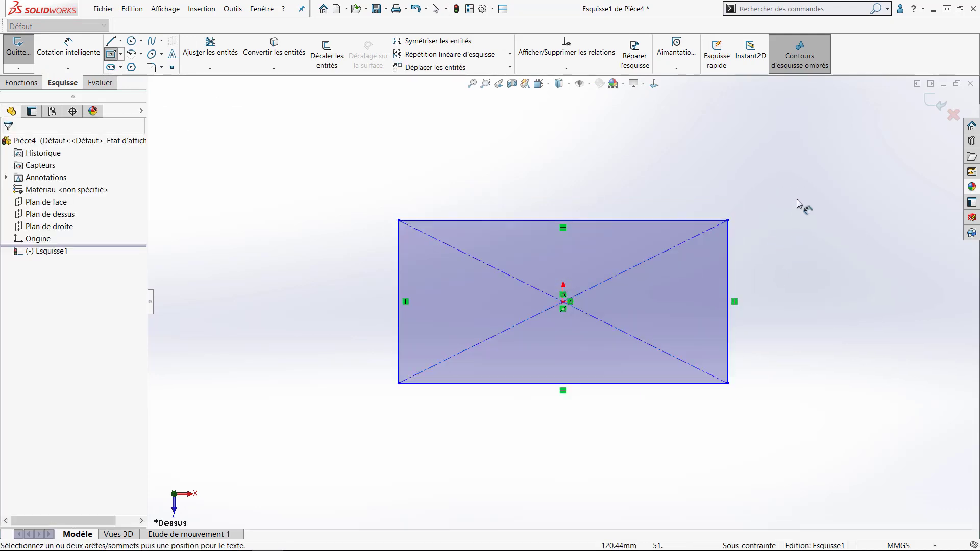
pyautogui.click(730, 264)
pyautogui.click(773, 268)
pyautogui.write('100')
pyautogui.press('Return')
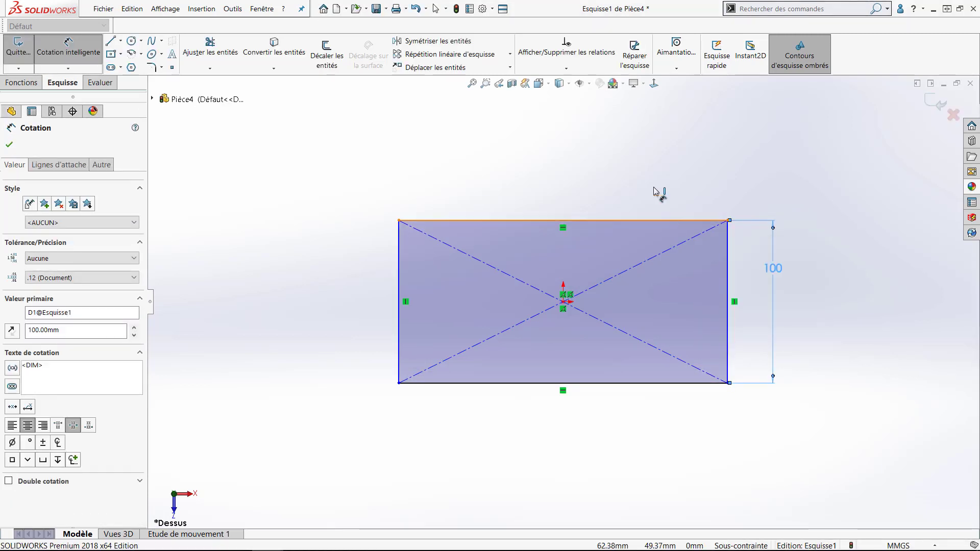
pyautogui.click(655, 220)
pyautogui.click(644, 165)
pyautogui.write('200')
pyautogui.press('Return')
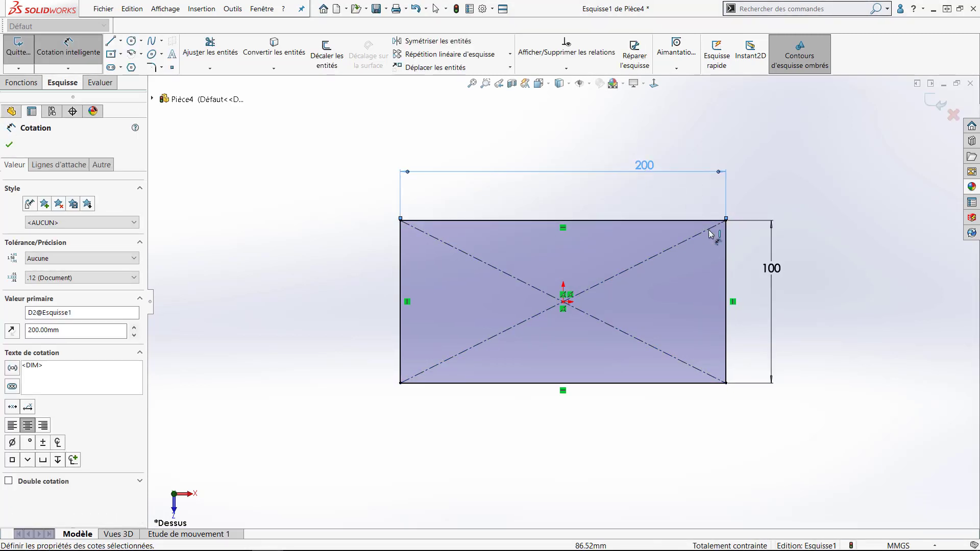
# Extrude the rectangle 100 mm into a solid box and show it in isometric view
pyautogui.moveTo(751, 302); pyautogui.dragTo(750, 344, button='right')
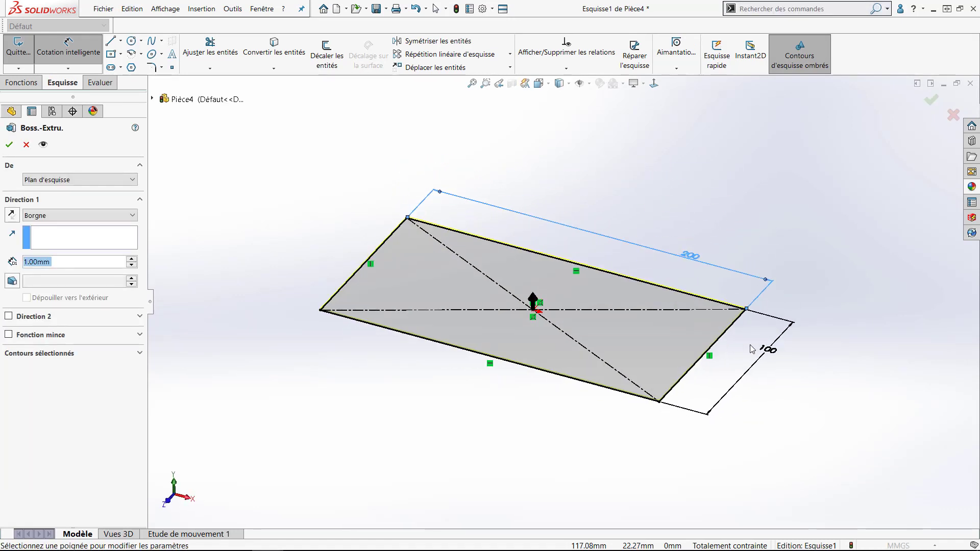
pyautogui.write('100')
pyautogui.press('Return')
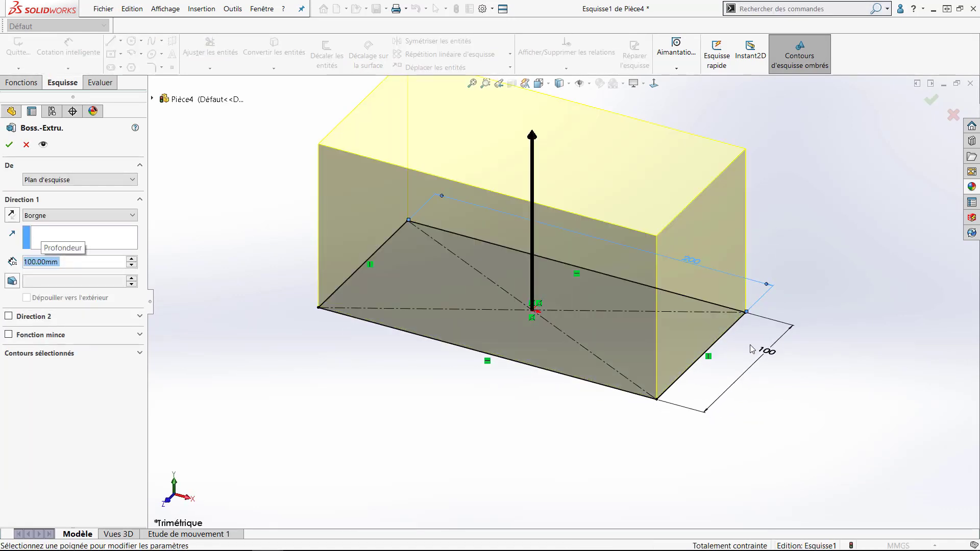
pyautogui.press('Return')
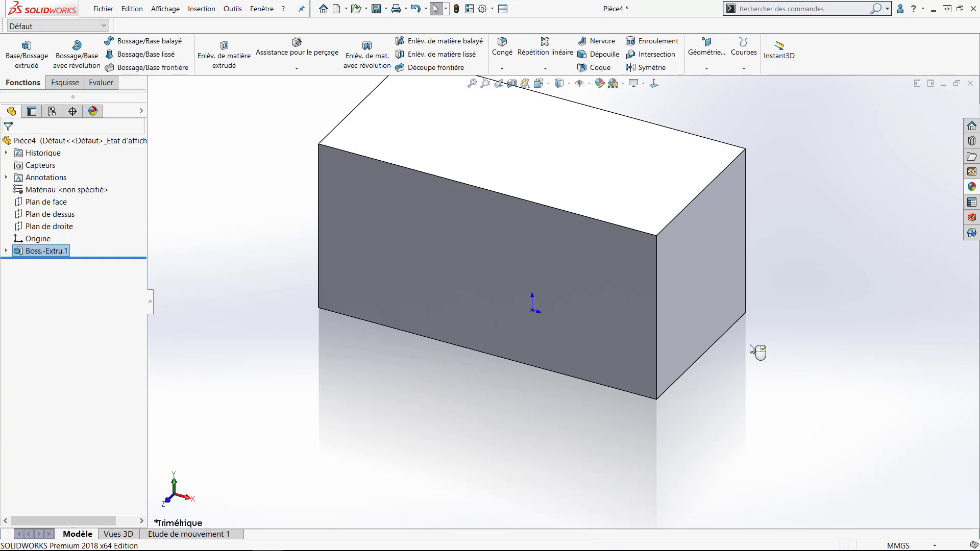
pyautogui.hotkey('ctrl', '7')
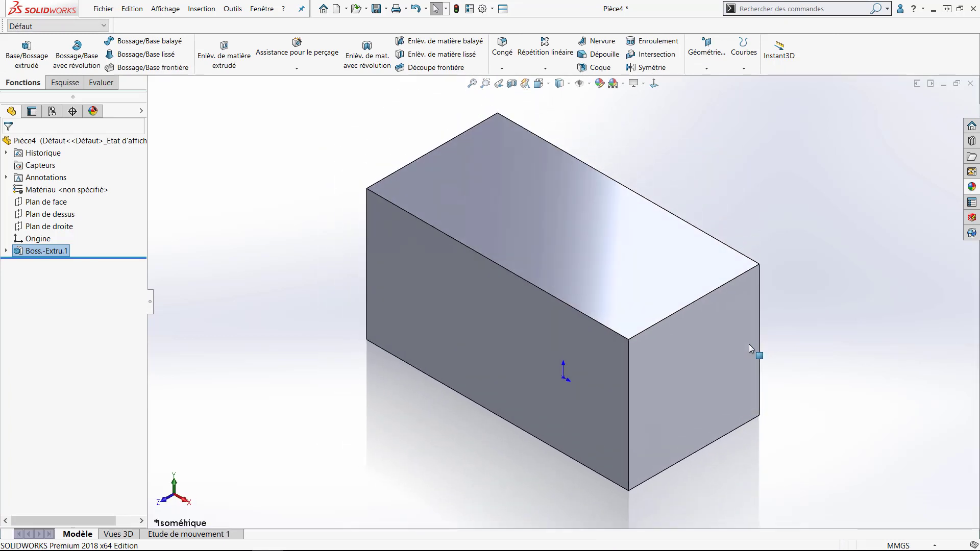
# Start a sketch on the box's top face and draw a straight slot across it
pyautogui.click(606, 256)
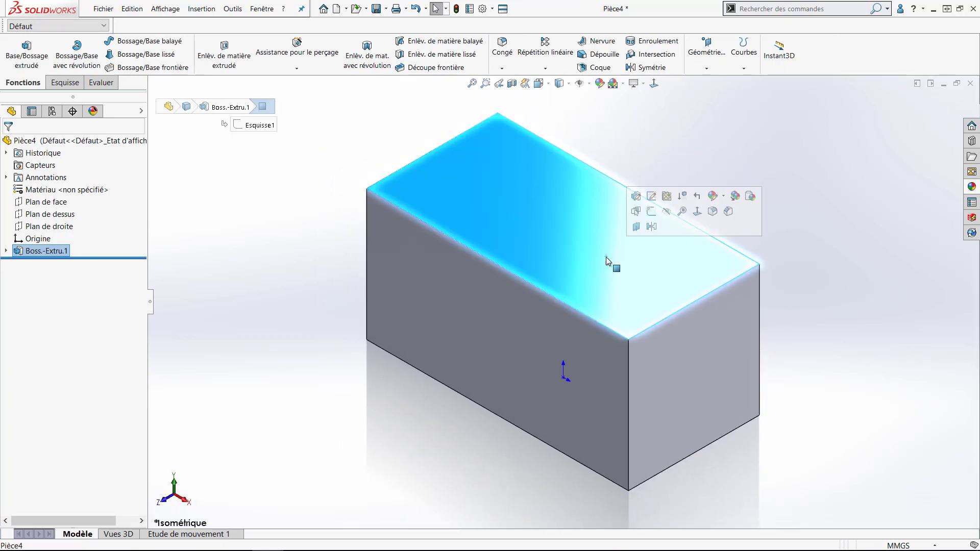
pyautogui.click(650, 214)
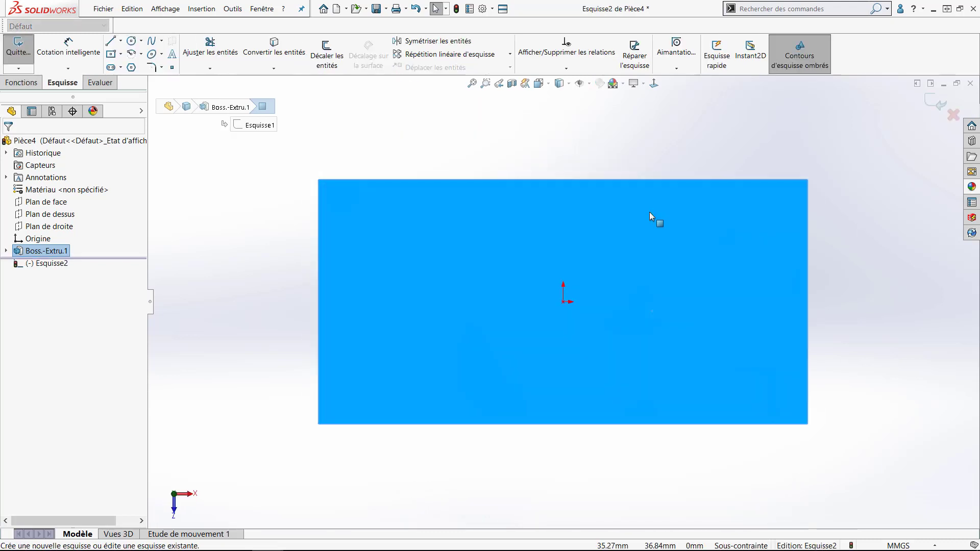
pyautogui.click(111, 66)
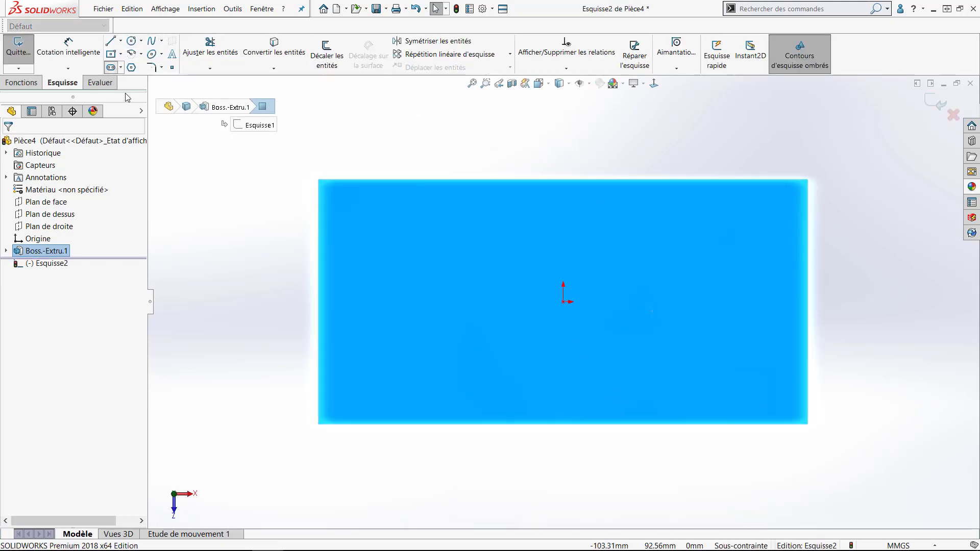
pyautogui.click(453, 302)
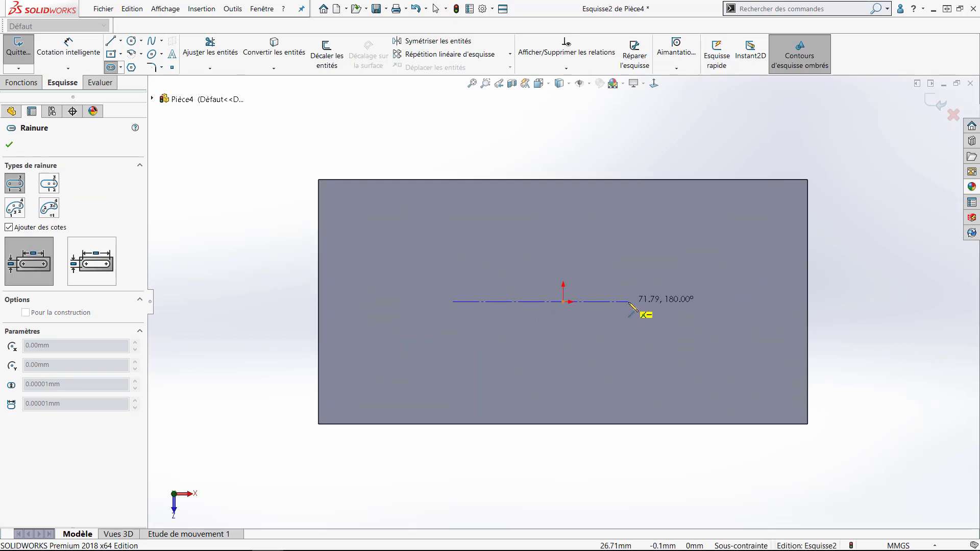
pyautogui.click(669, 282)
pyautogui.click(678, 259)
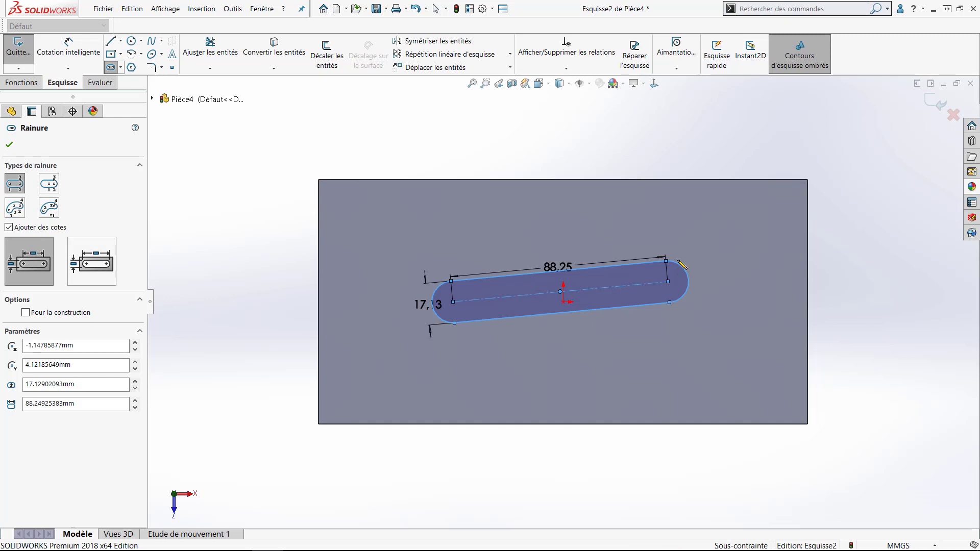
pyautogui.press('Escape')
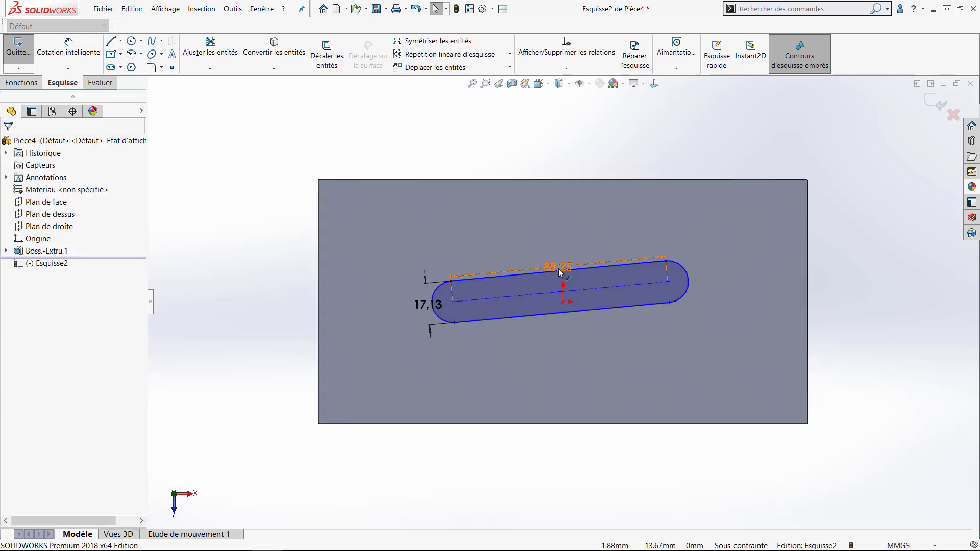
# Dimension the slot 100 long and 20 wide, and make it parallel to the bottom edge
pyautogui.doubleClick(559, 269)
pyautogui.write('100')
pyautogui.press('Return')
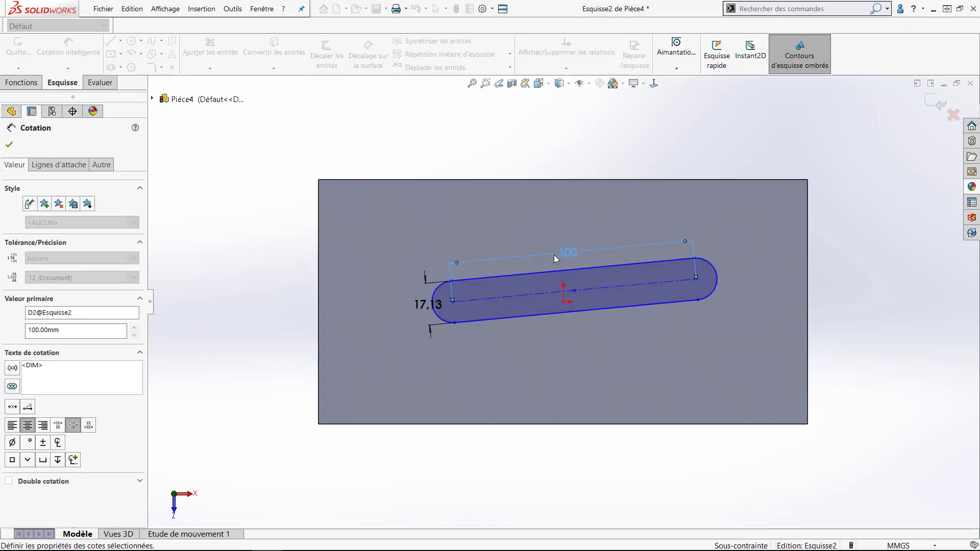
pyautogui.doubleClick(428, 304)
pyautogui.click(426, 304)
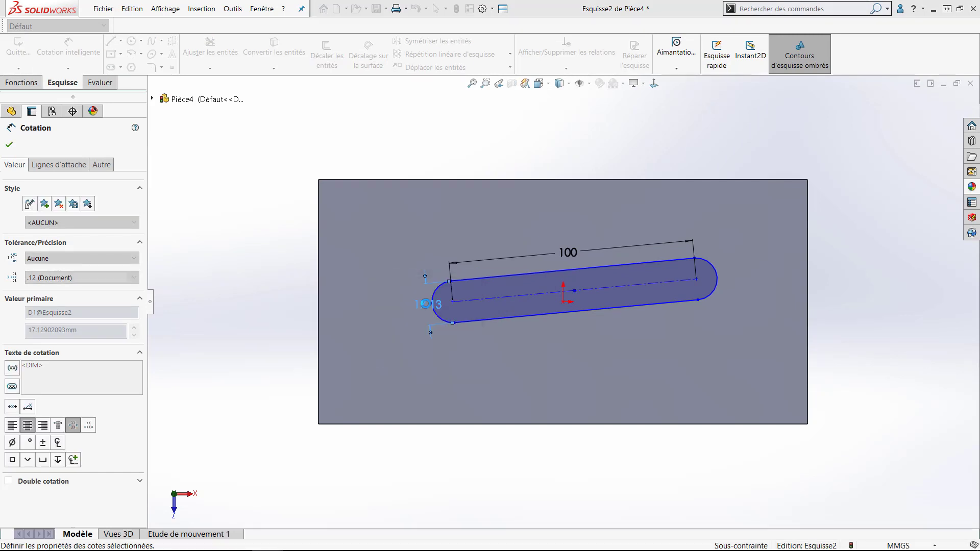
pyautogui.write('20.00mm')
pyautogui.press('Return')
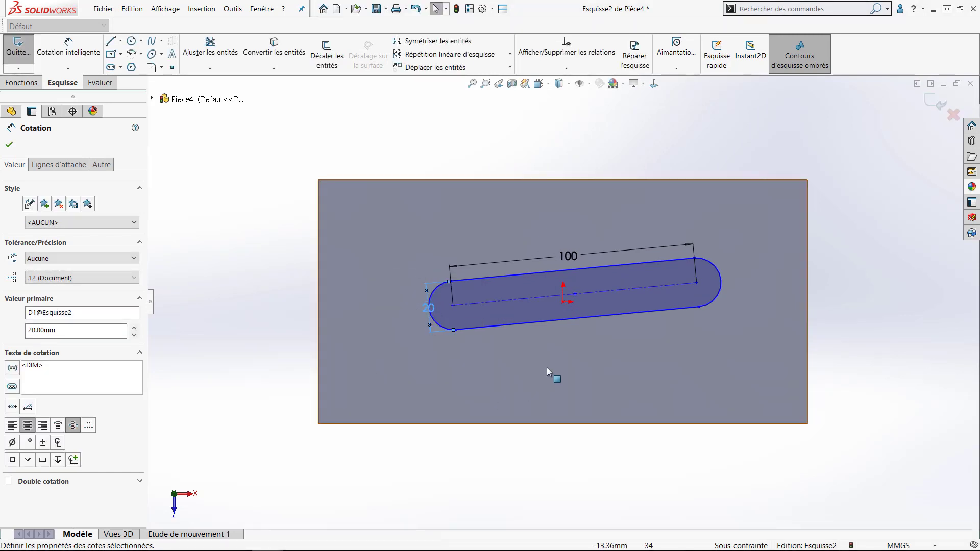
pyautogui.click(548, 320)
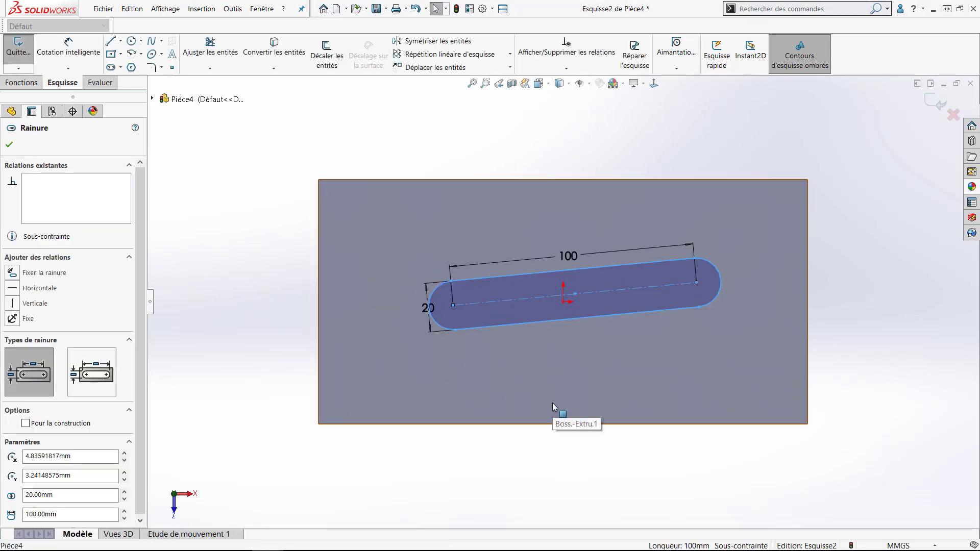
pyautogui.keyDown('ctrl'); pyautogui.click(553, 424); pyautogui.keyUp('ctrl')
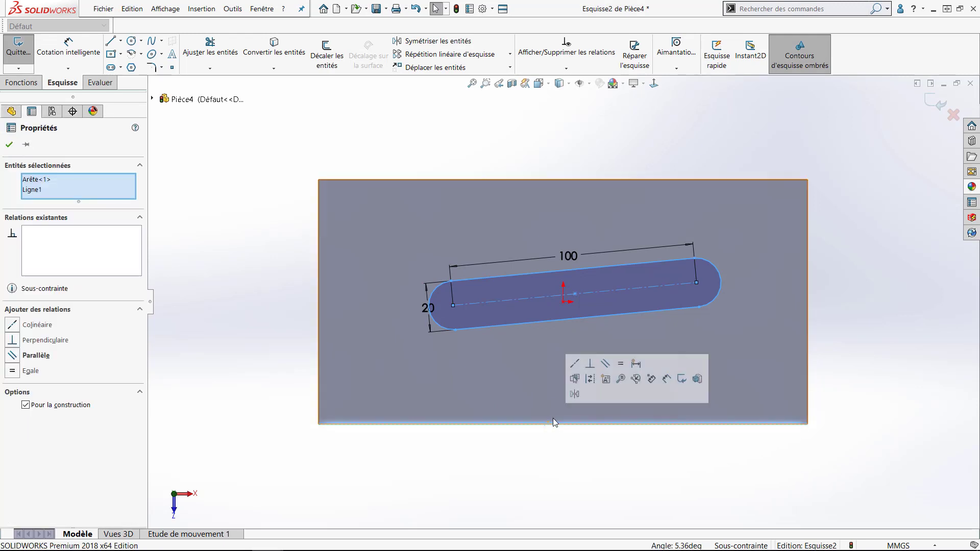
pyautogui.click(605, 363)
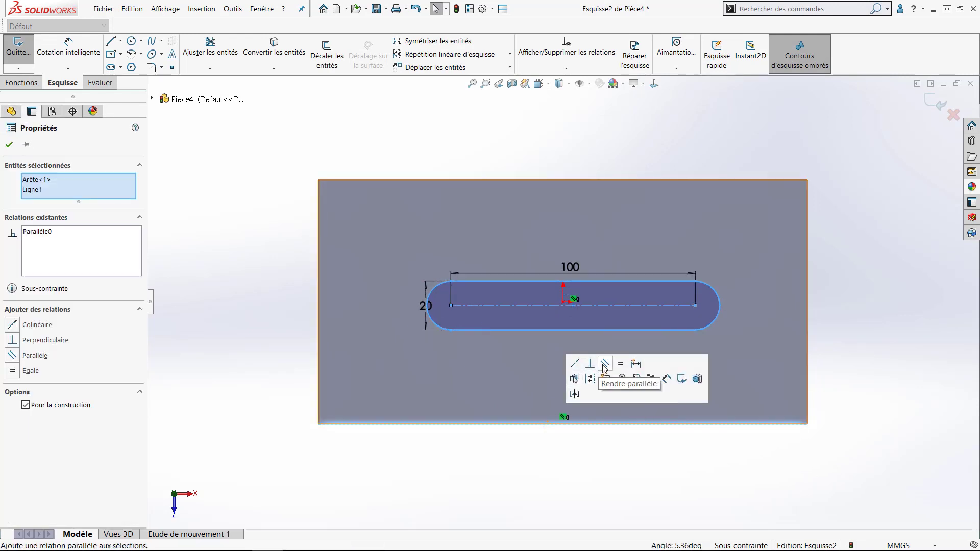
# Dimension the slot 50 mm from the block's bottom edge, naming it position V
pyautogui.click(291, 371)
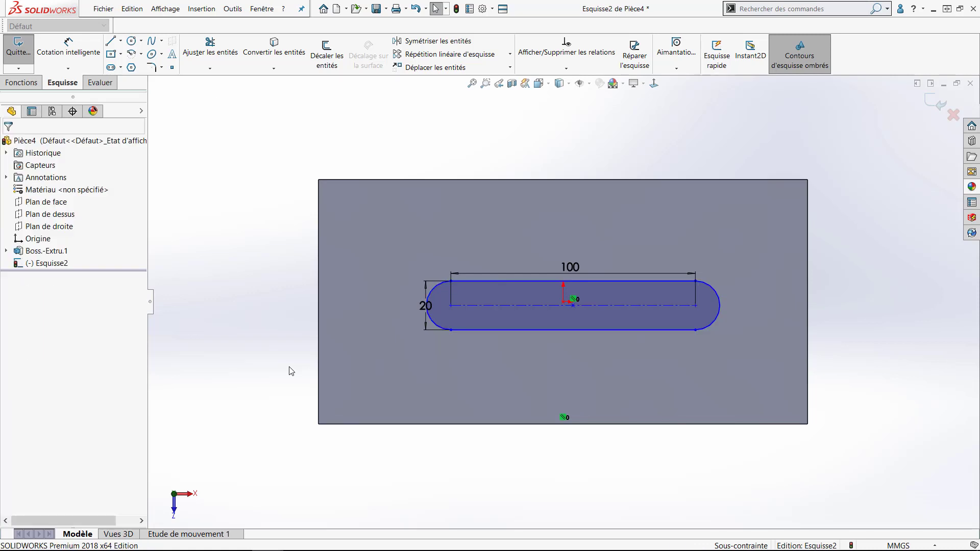
pyautogui.moveTo(291, 371); pyautogui.dragTo(306, 309, button='right')
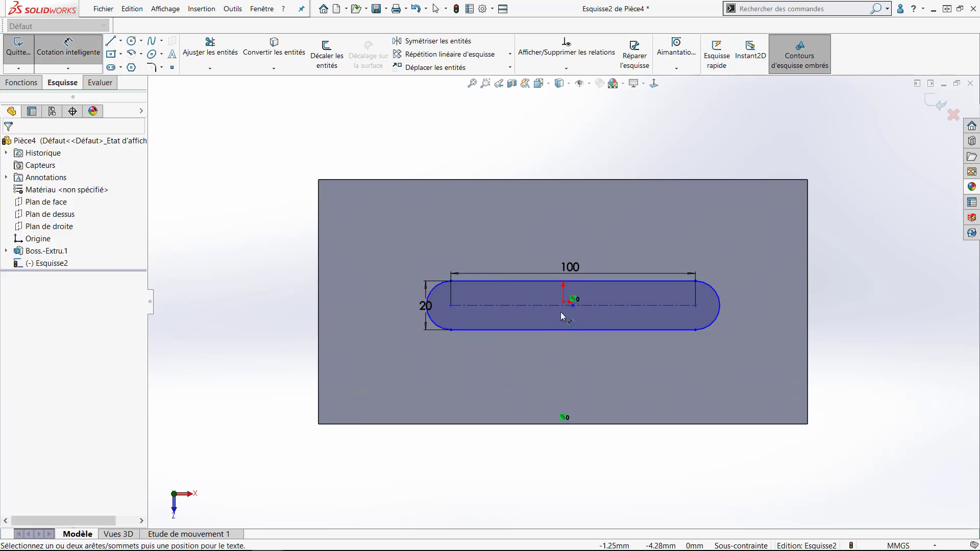
pyautogui.click(574, 306)
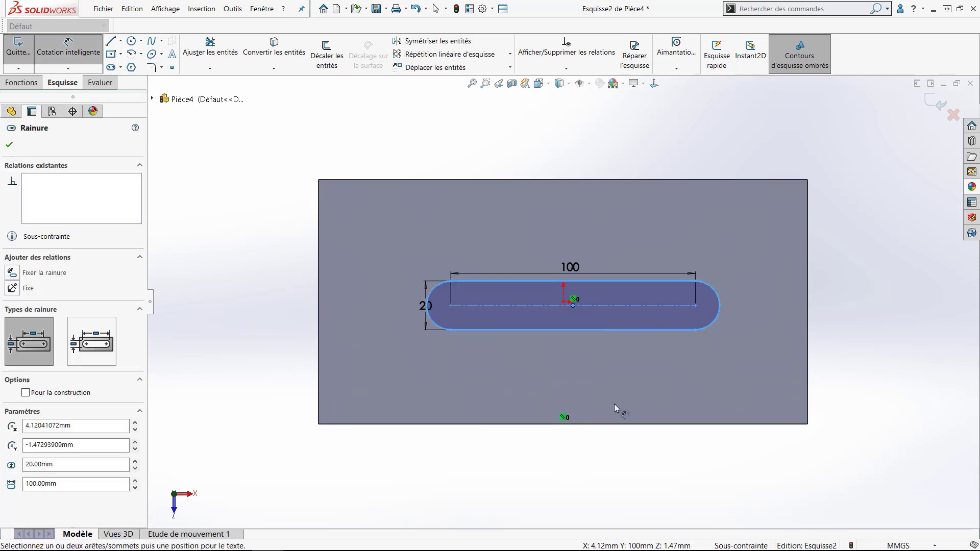
pyautogui.click(621, 423)
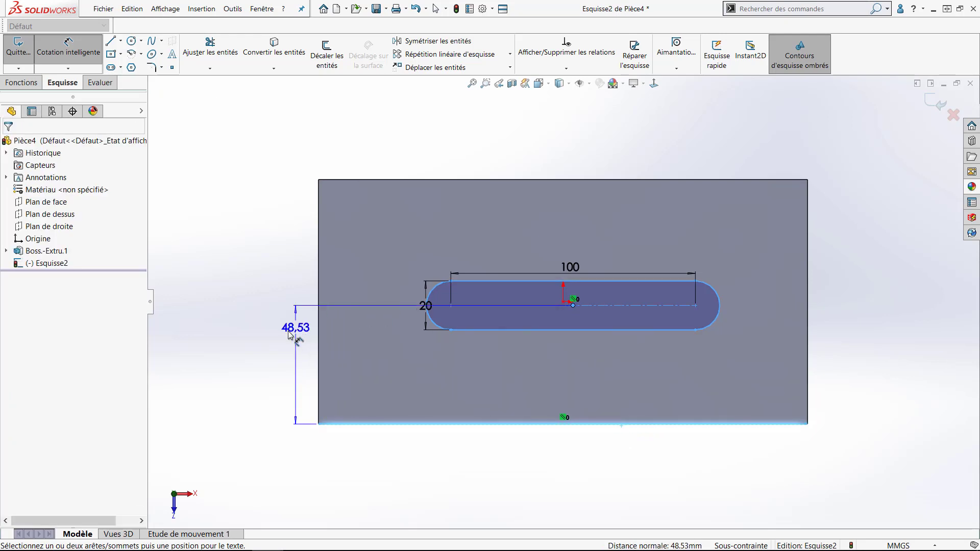
pyautogui.click(236, 352)
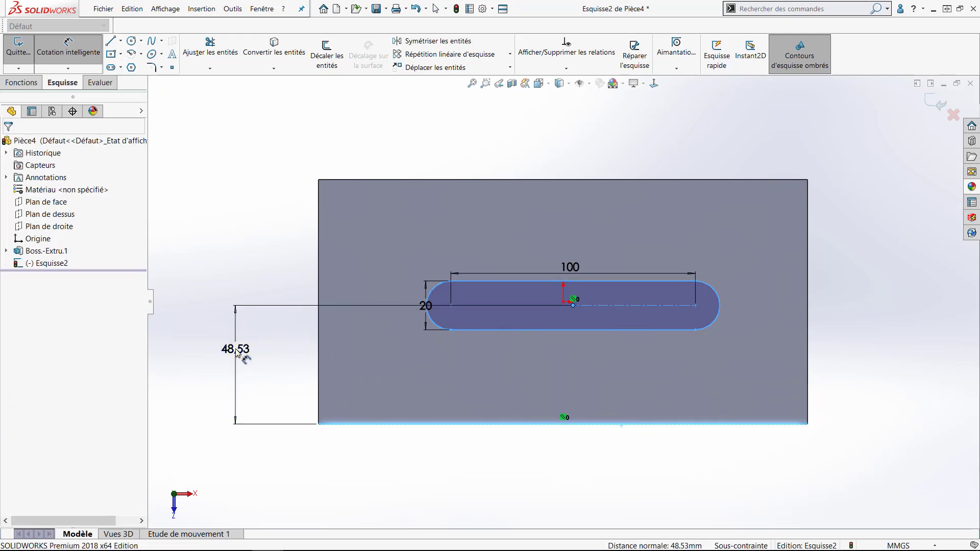
pyautogui.click(241, 364)
pyautogui.write('position V')
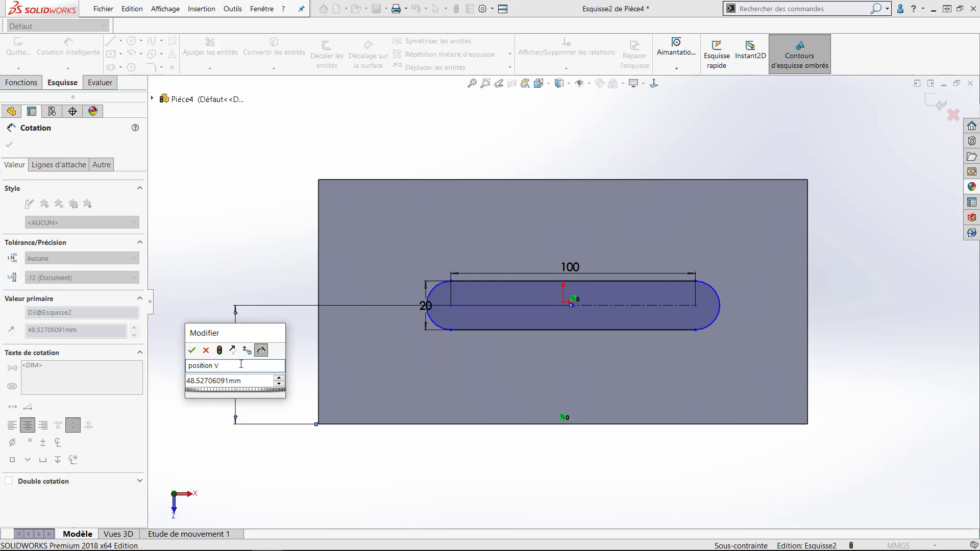
pyautogui.press('Tab')
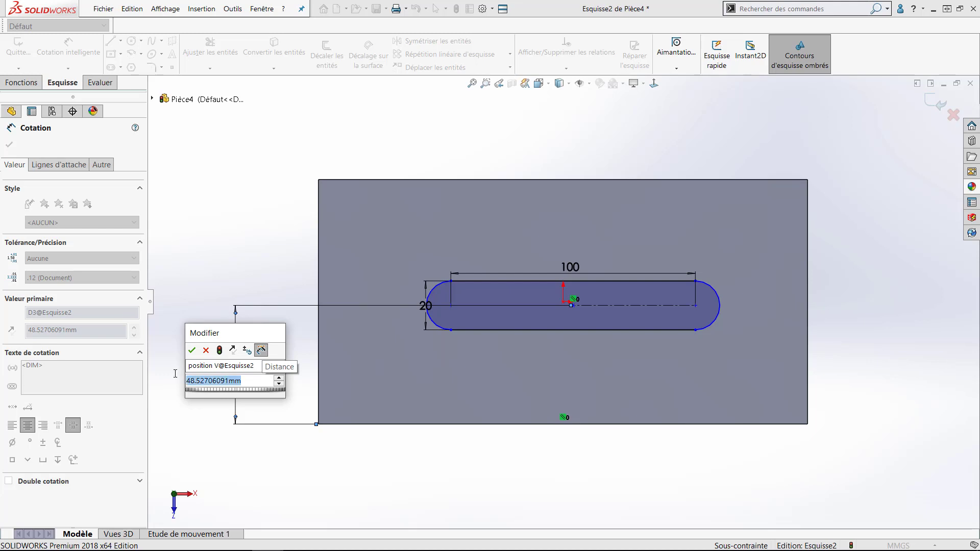
pyautogui.write('50')
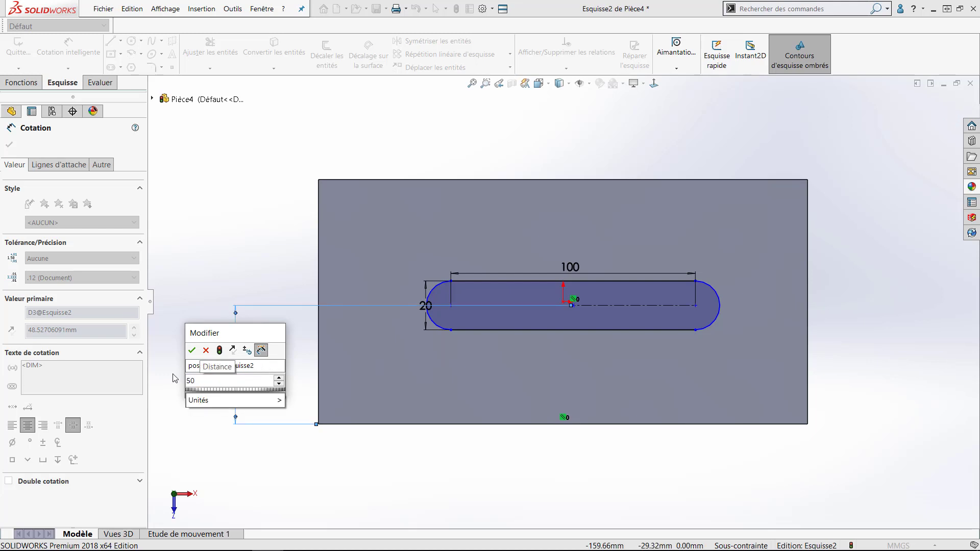
pyautogui.press('Return')
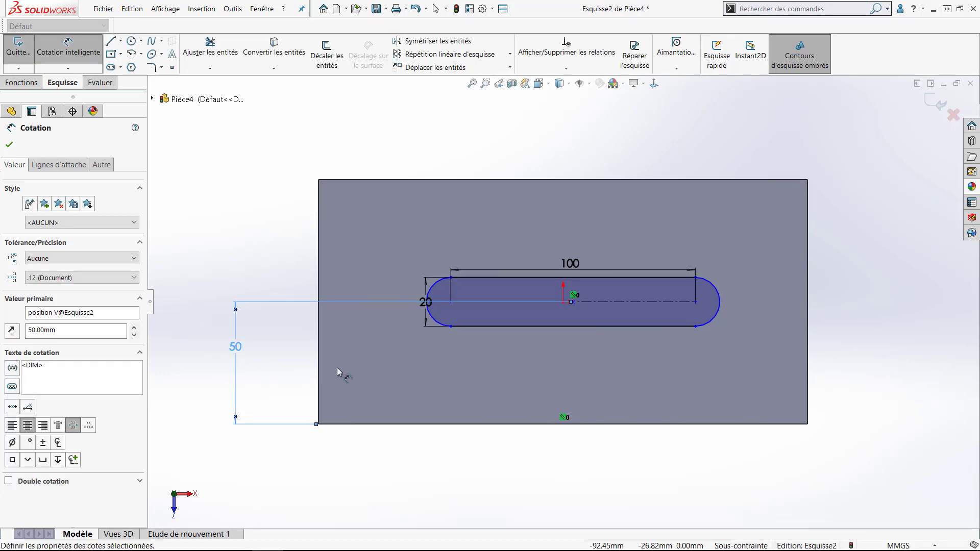
# Dimension the slot 100 mm from the block's left edge, naming it position H
pyautogui.click(574, 303)
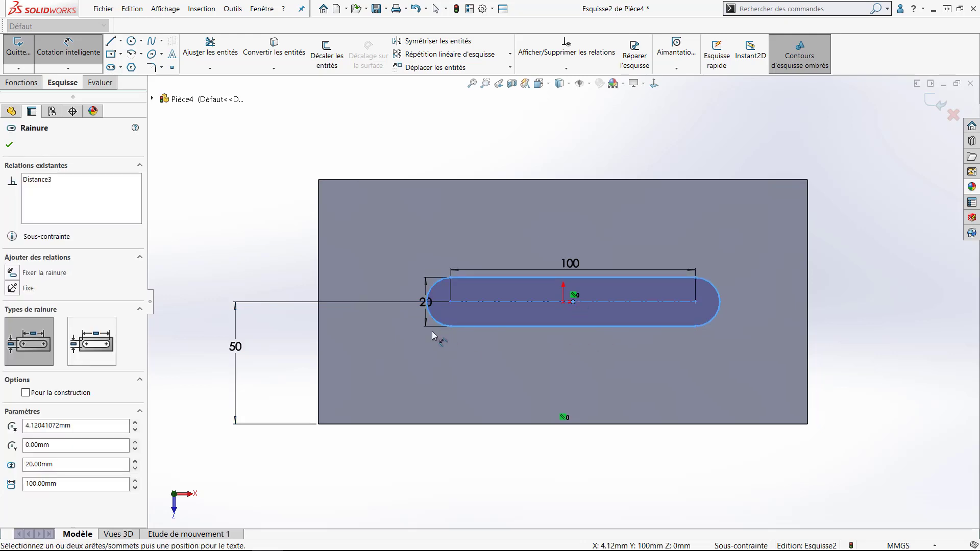
pyautogui.click(320, 352)
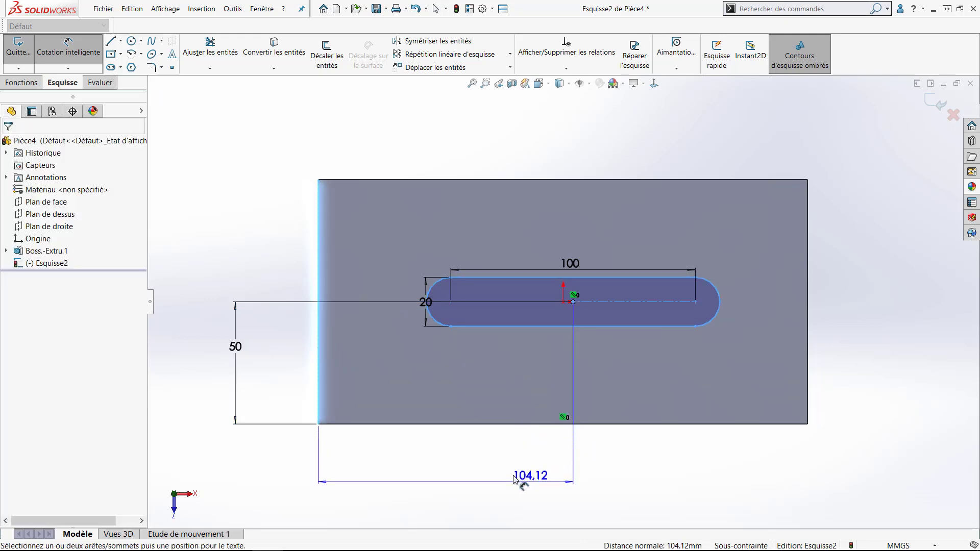
pyautogui.click(481, 483)
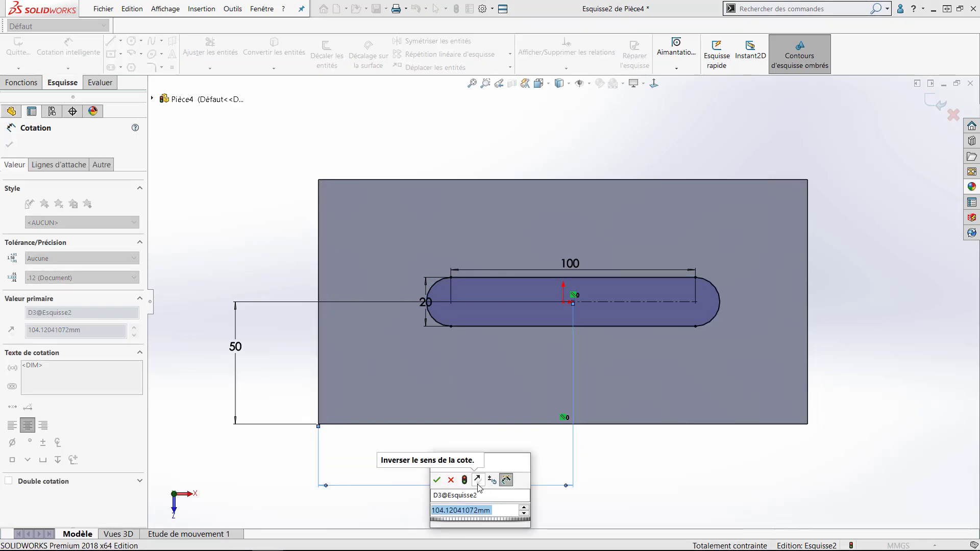
pyautogui.write('100')
pyautogui.click(494, 498)
pyautogui.write('position H')
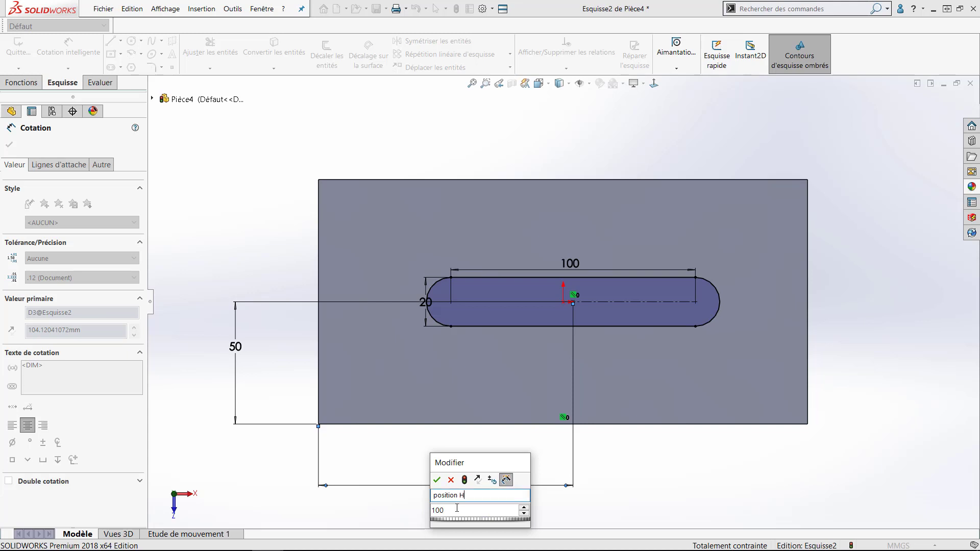
pyautogui.click(437, 479)
# Cut the slot 20 mm deep into the block as a blind extruded cut
pyautogui.press('s')
pyautogui.click(326, 446)
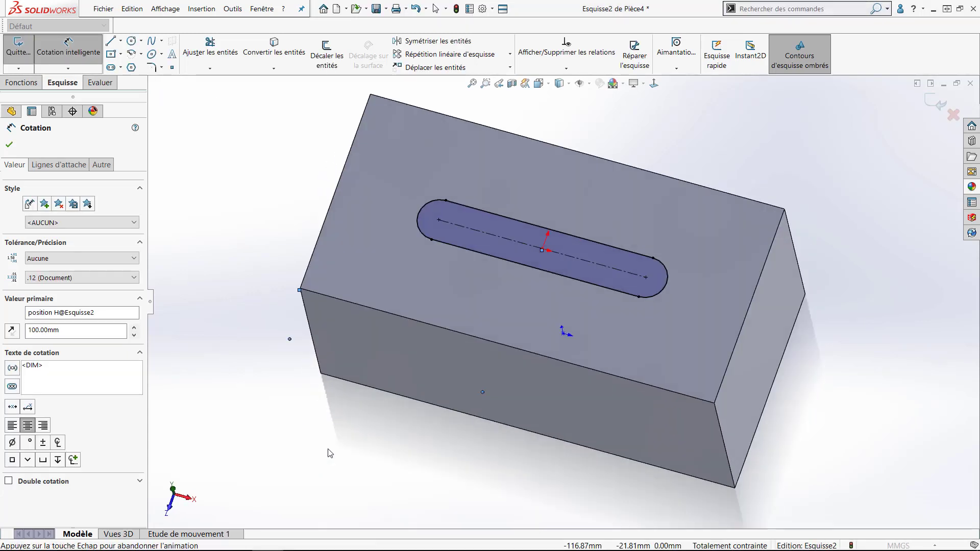
pyautogui.write('20')
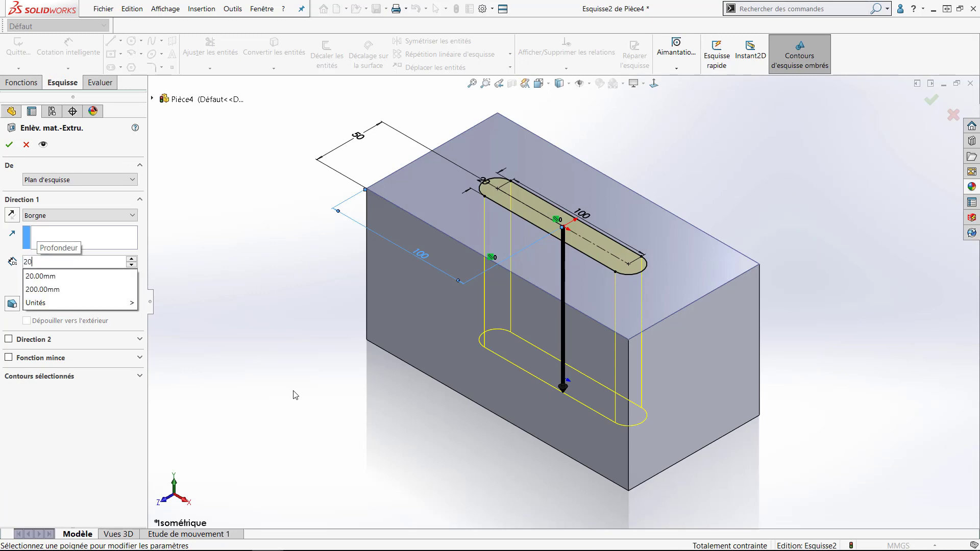
pyautogui.press('Return')
pyautogui.press('Return')
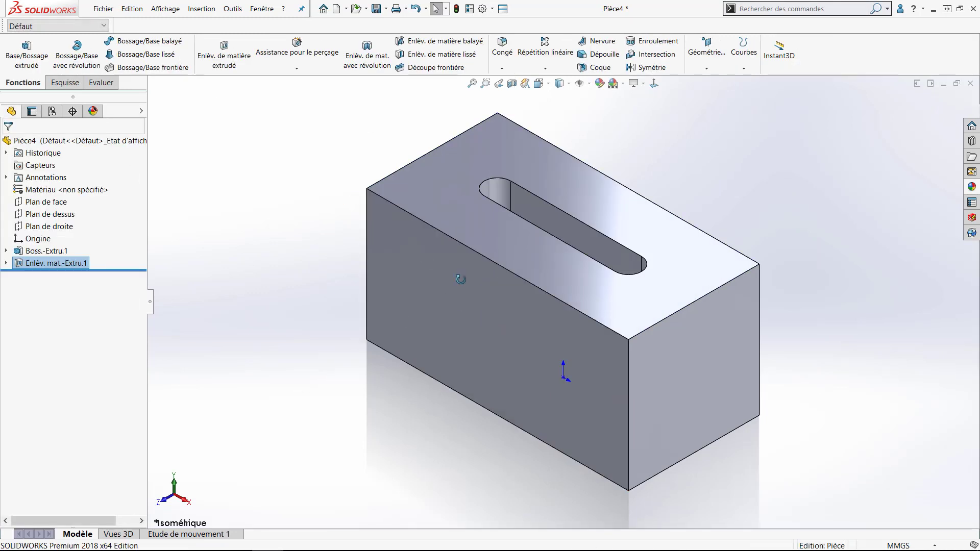
pyautogui.moveTo(460, 279)
pyautogui.mouseDown(button='middle')
pyautogui.moveTo(486, 380)
pyautogui.moveTo(553, 348)
pyautogui.mouseUp(button='middle')
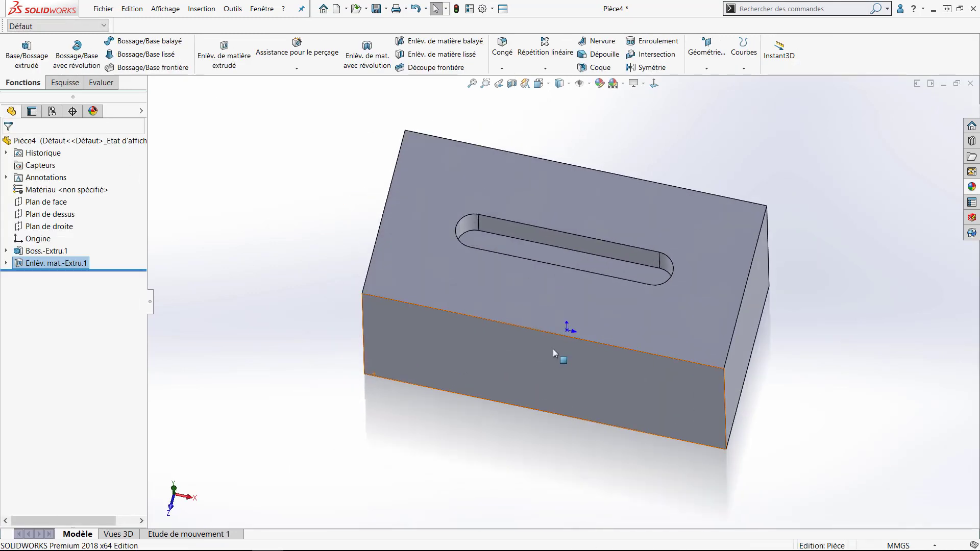
# Round the slot's two top edges with a 2 mm fillet
pyautogui.click(502, 48)
pyautogui.scroll(-4, 564, 197)
pyautogui.click(560, 265)
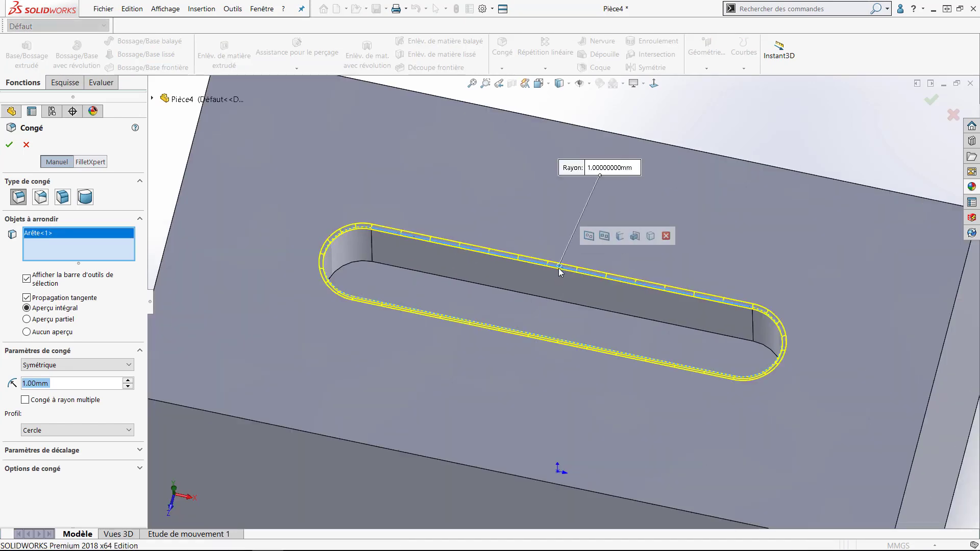
pyautogui.click(553, 307)
pyautogui.click(128, 380)
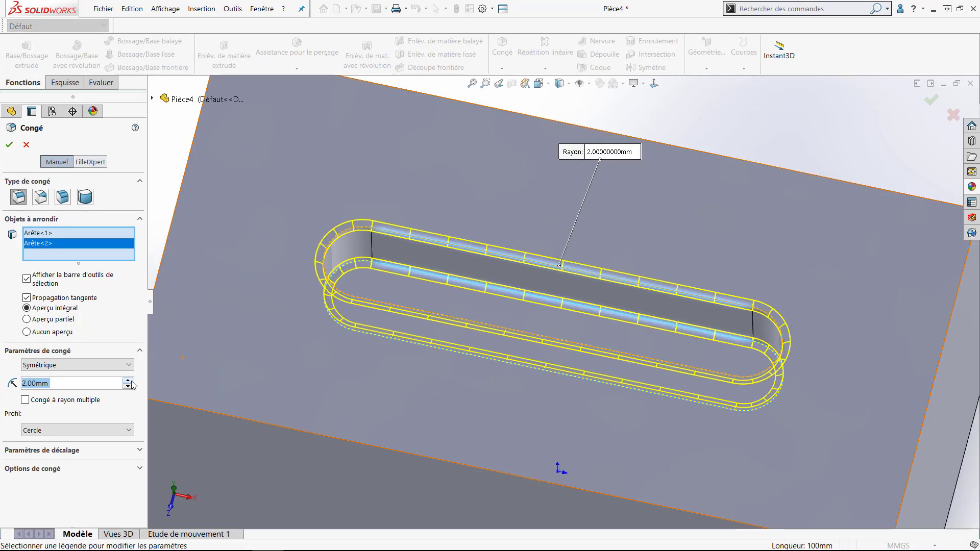
pyautogui.click(9, 145)
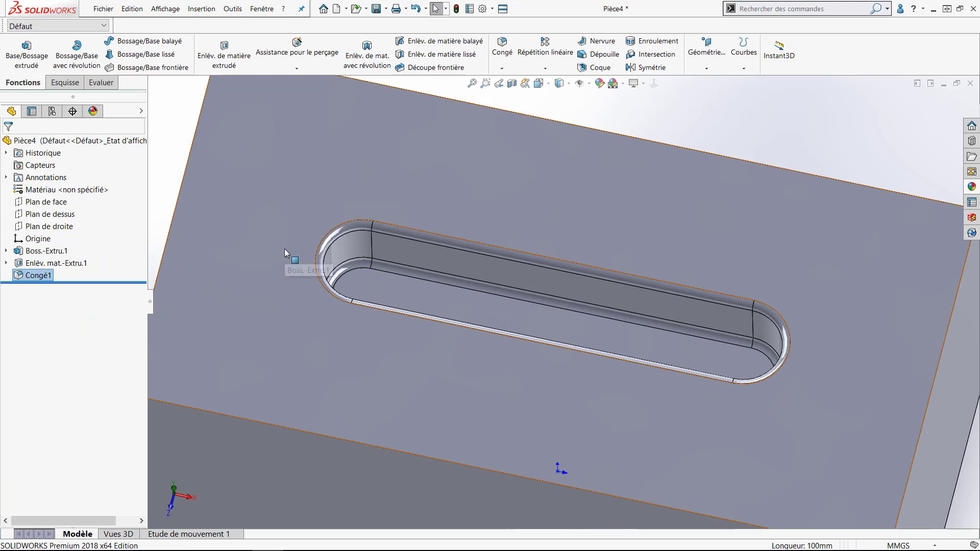
# Colour the slot cut's faces blue and return to the isometric view
pyautogui.press('z')
pyautogui.click(57, 262)
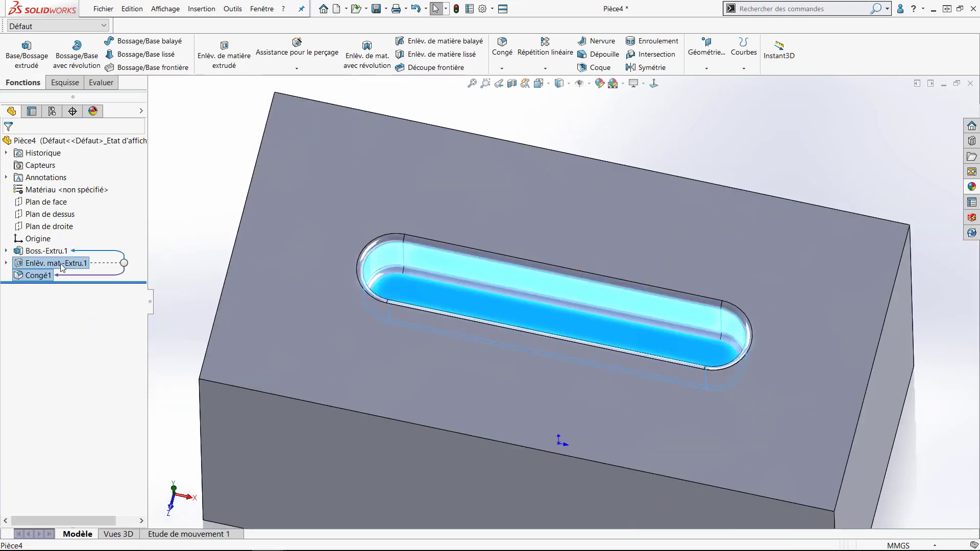
pyautogui.rightClick(58, 263)
pyautogui.click(100, 248)
pyautogui.click(113, 275)
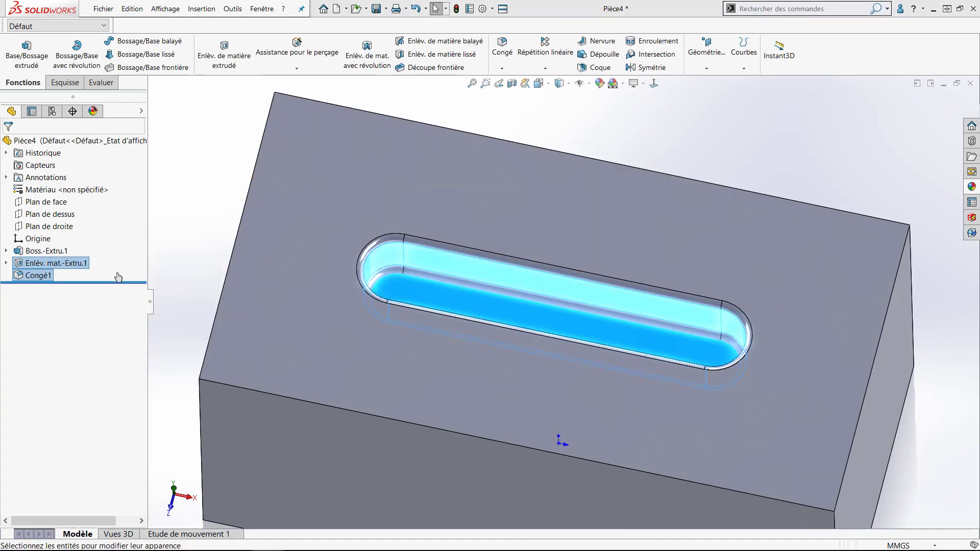
pyautogui.click(85, 398)
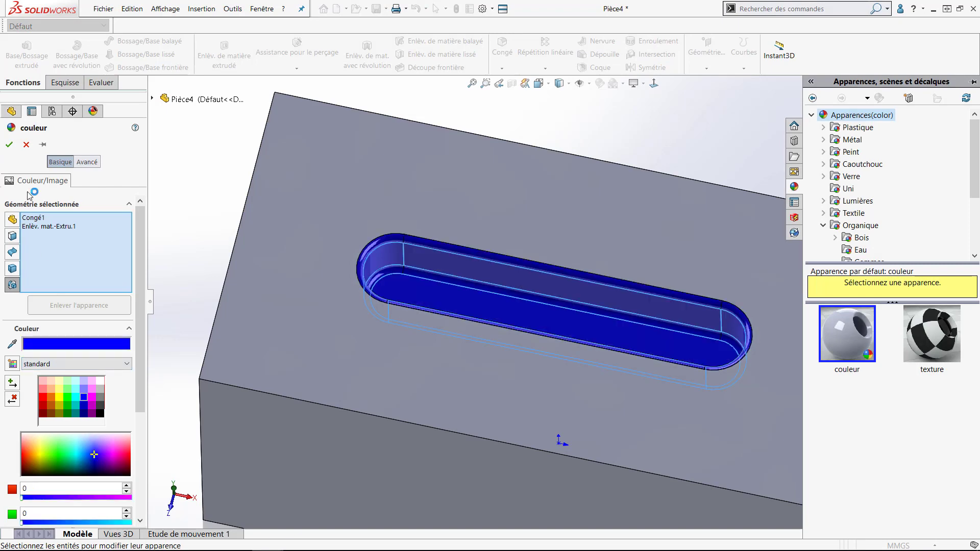
pyautogui.click(9, 144)
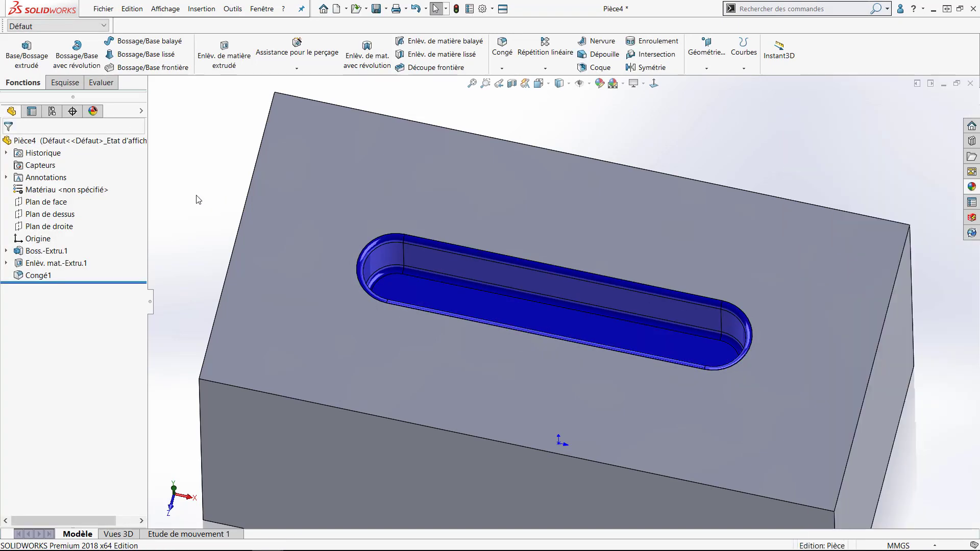
pyautogui.hotkey('ctrl', '7')
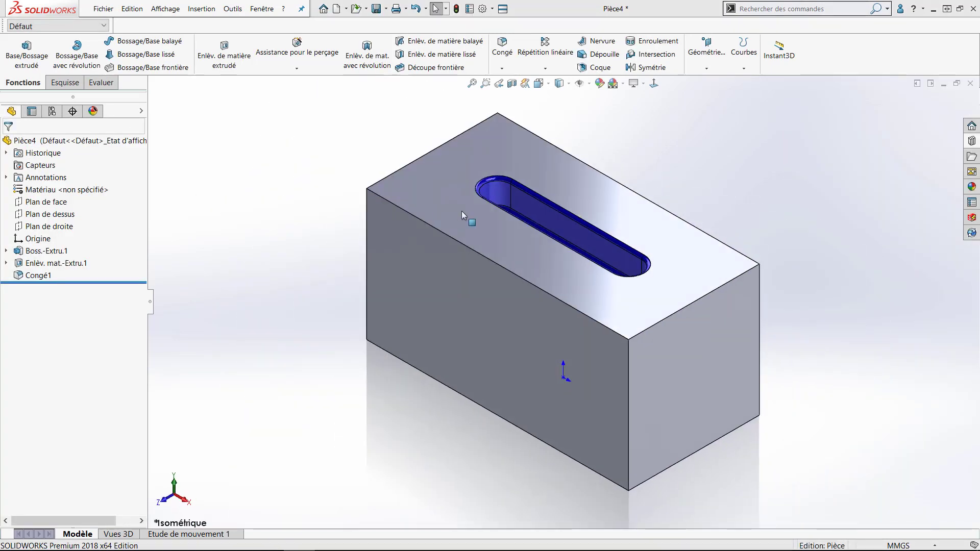
# Add a library feature to the features folder from Congé1 and Enlèv. mat.-Extru.1
pyautogui.click(971, 156)
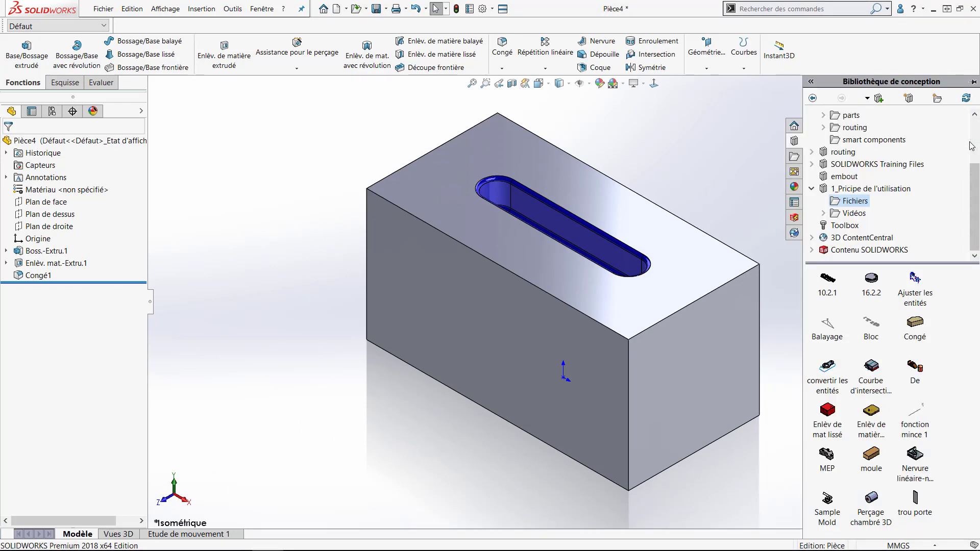
pyautogui.scroll(2, 975, 156)
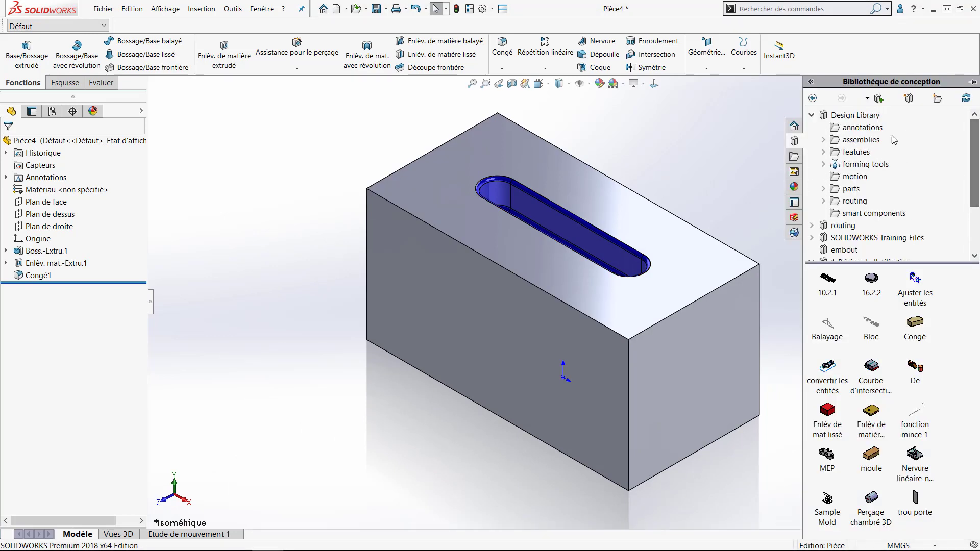
pyautogui.click(858, 152)
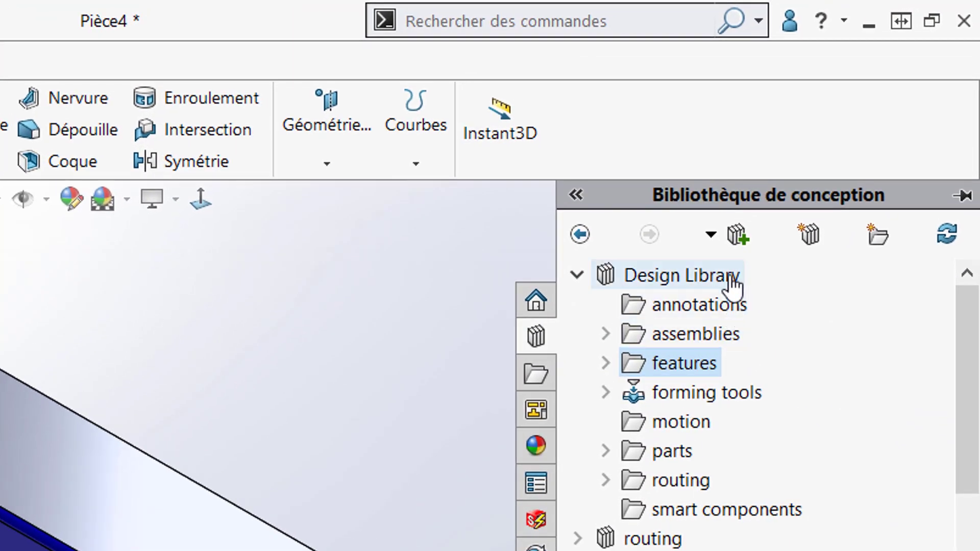
pyautogui.click(735, 238)
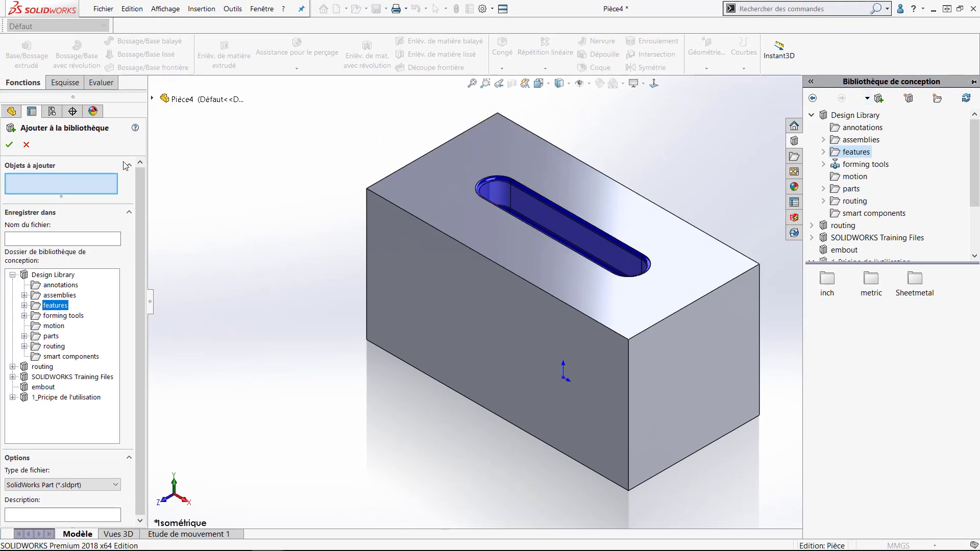
pyautogui.click(153, 98)
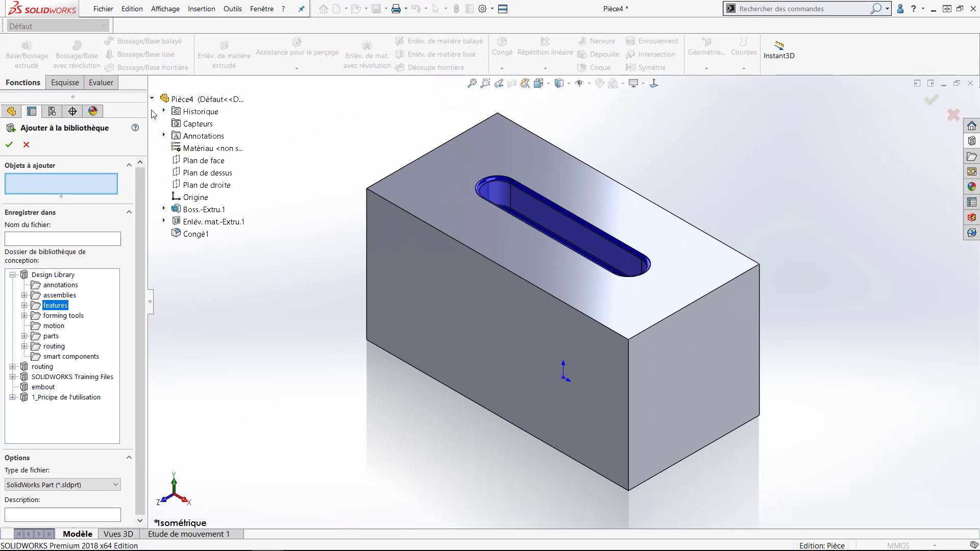
pyautogui.click(191, 236)
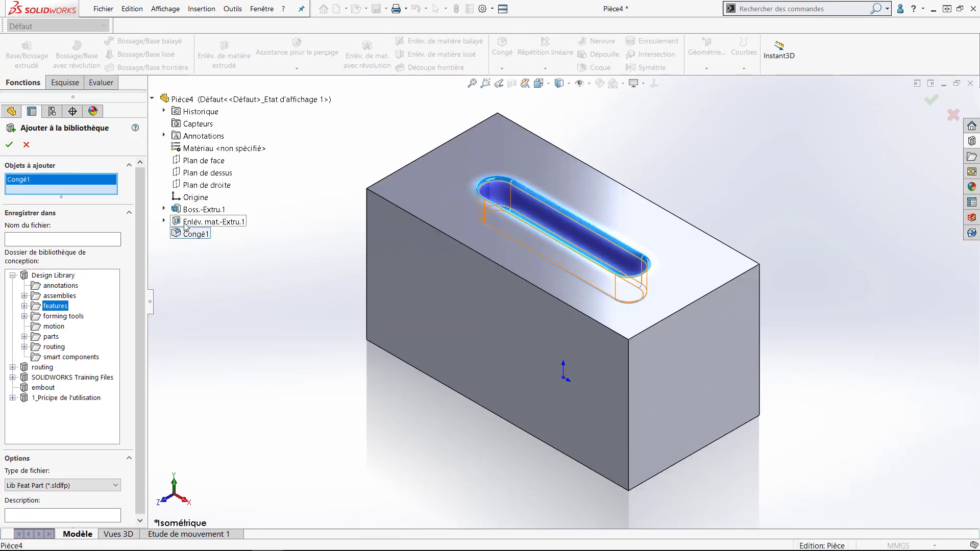
pyautogui.click(185, 223)
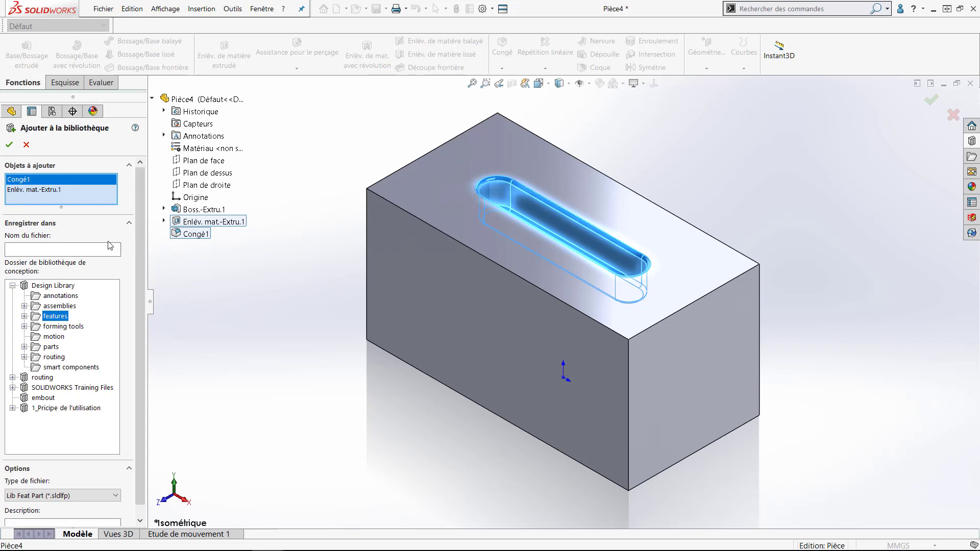
# Name it rainure as a Lib Feat Part with description glisser-déposer, and save it
pyautogui.click(93, 251)
pyautogui.write('rainure')
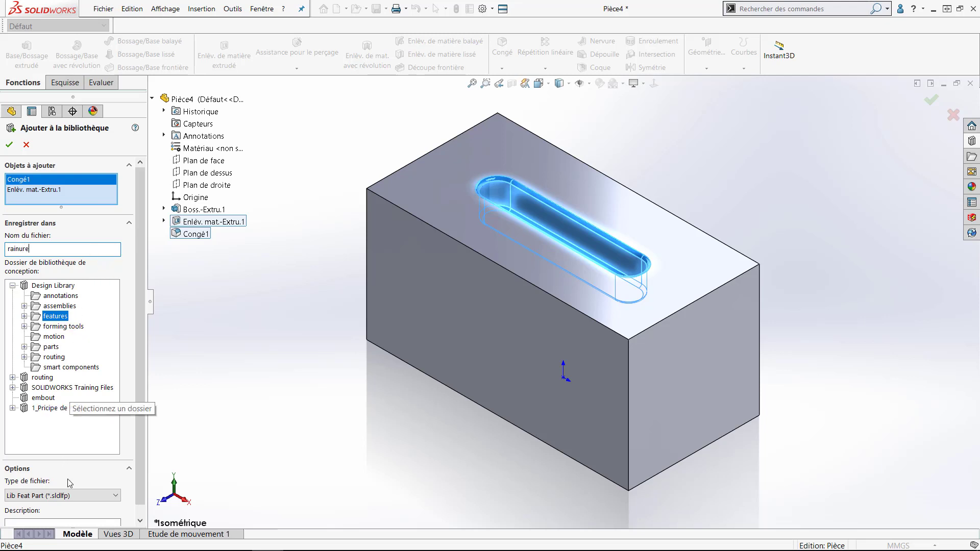
pyautogui.click(77, 499)
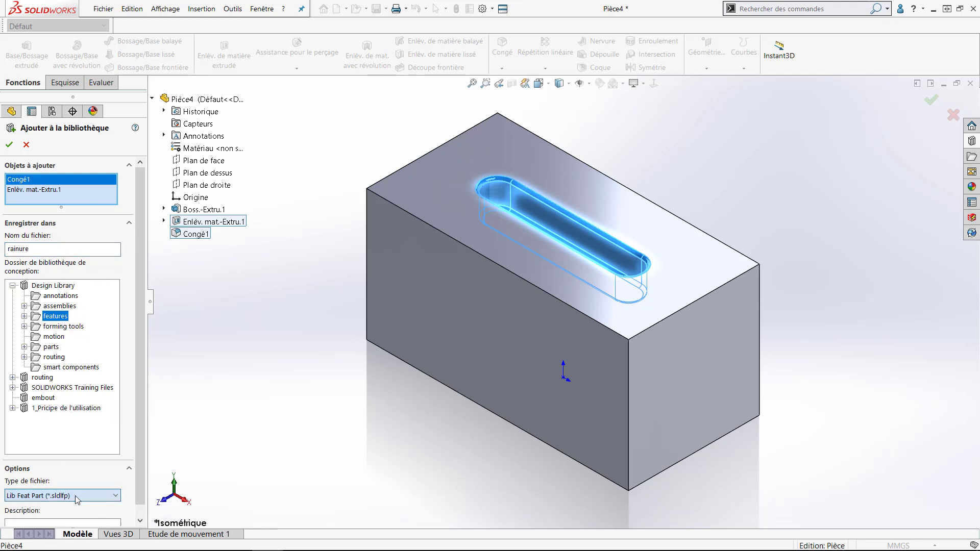
pyautogui.scroll(-1, 80, 503)
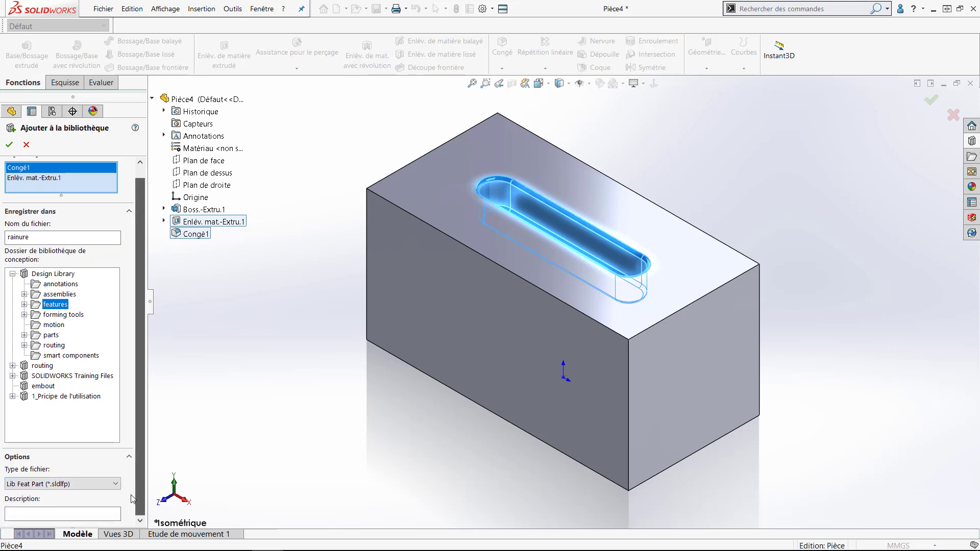
pyautogui.click(84, 514)
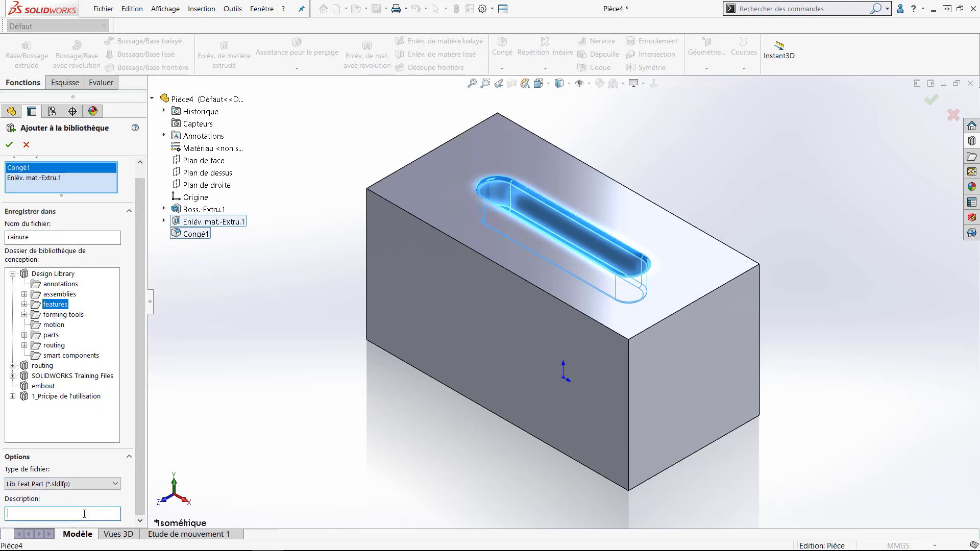
pyautogui.write('glsser-déposer')
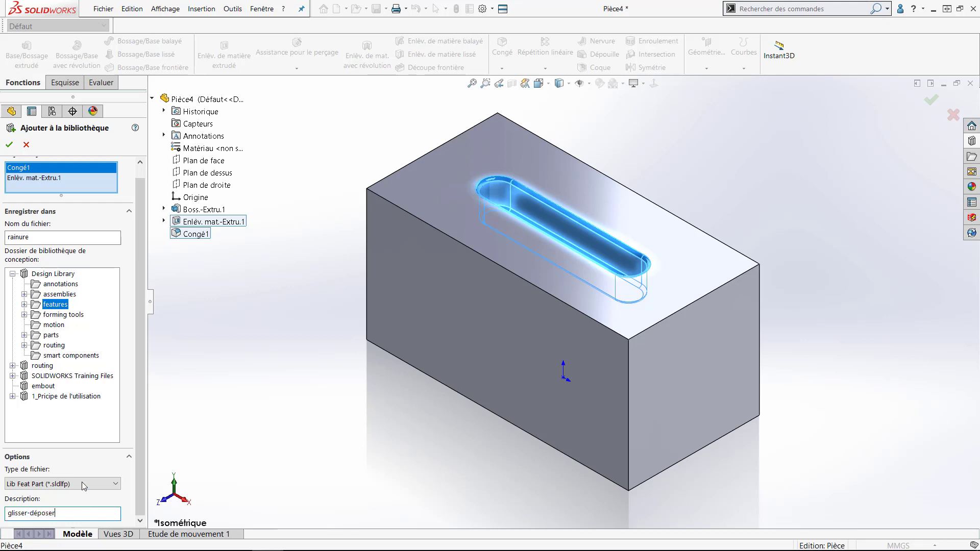
pyautogui.click(9, 145)
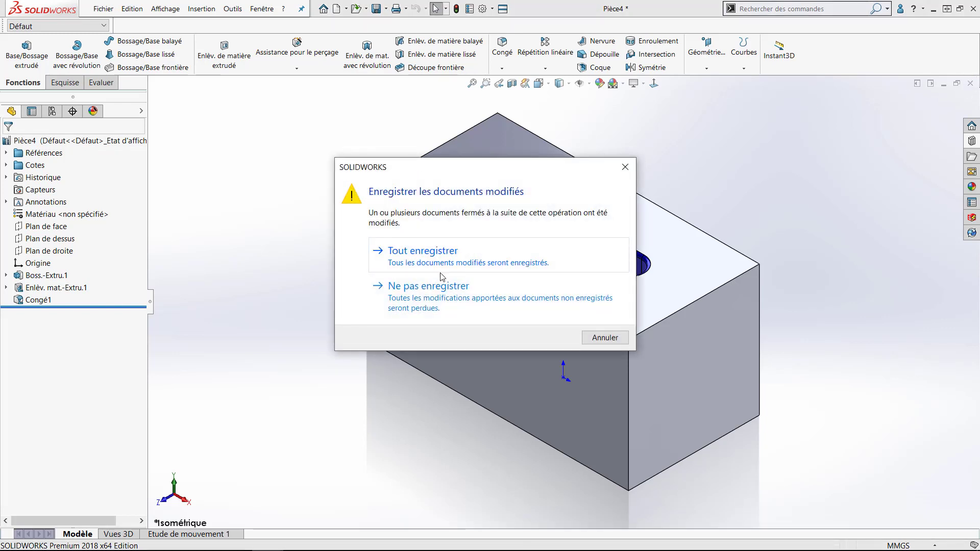
# Close Pièce4 without saving, then open the rainure library part from the Design Library features folder
pyautogui.click(445, 291)
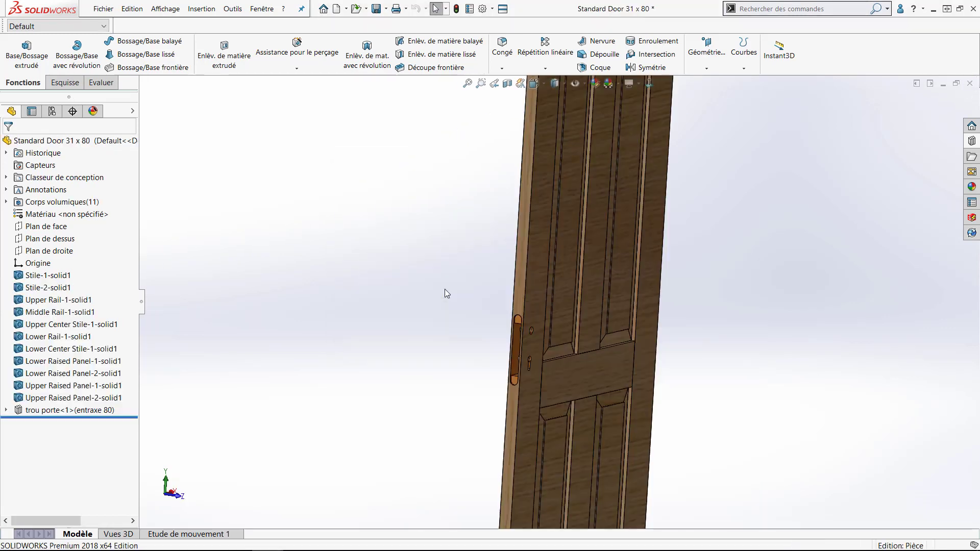
pyautogui.click(971, 144)
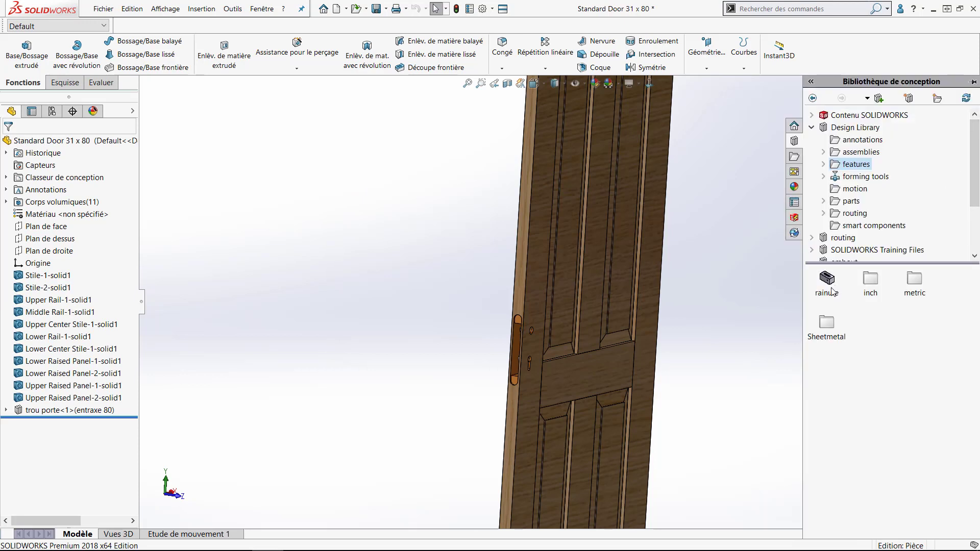
pyautogui.moveTo(827, 283)
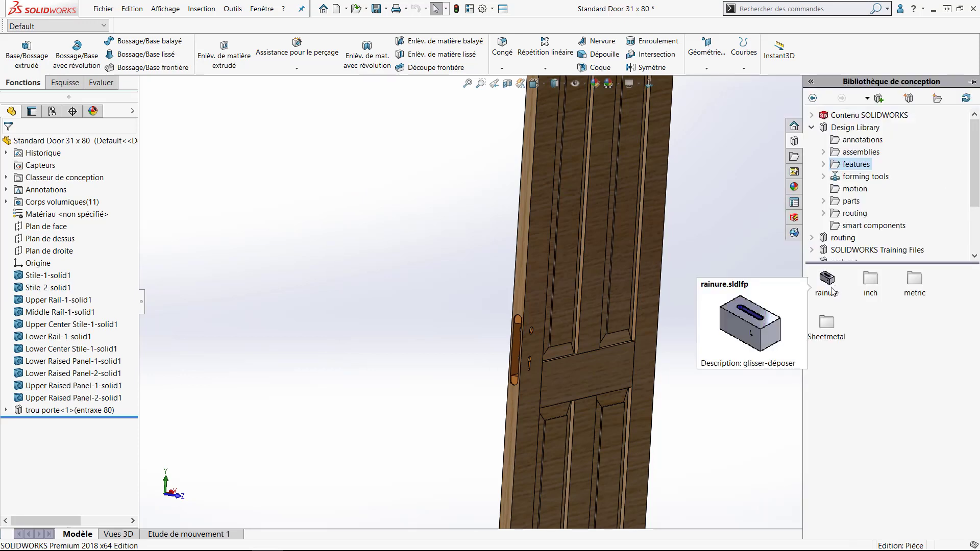
pyautogui.doubleClick(827, 280)
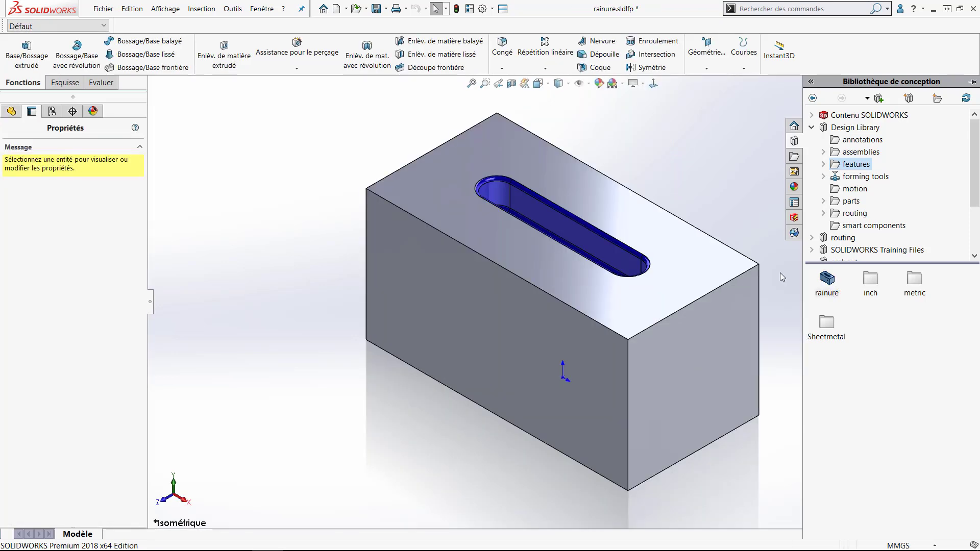
# Move position V and H into Cotes de positionnement and D1@Congé1 into Cotes internes
pyautogui.click(12, 112)
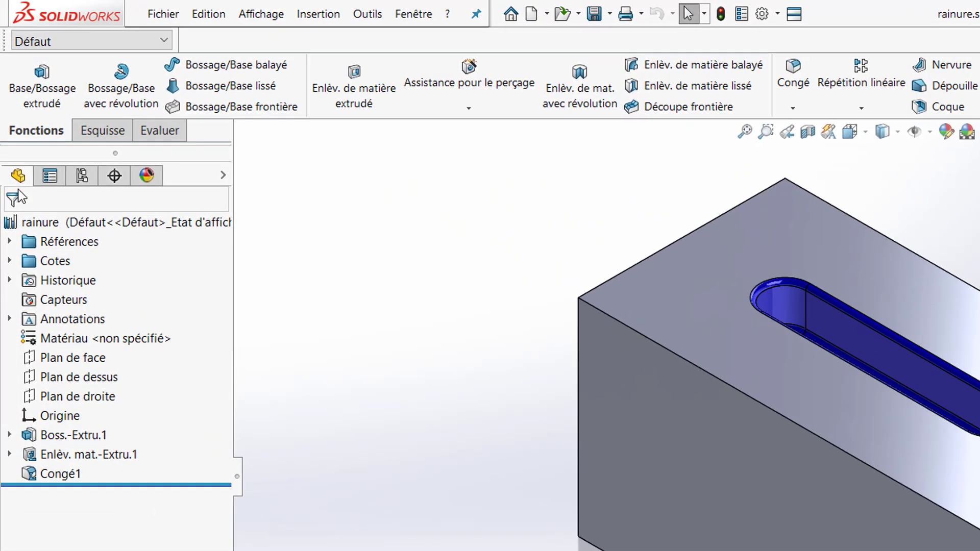
pyautogui.click(9, 242)
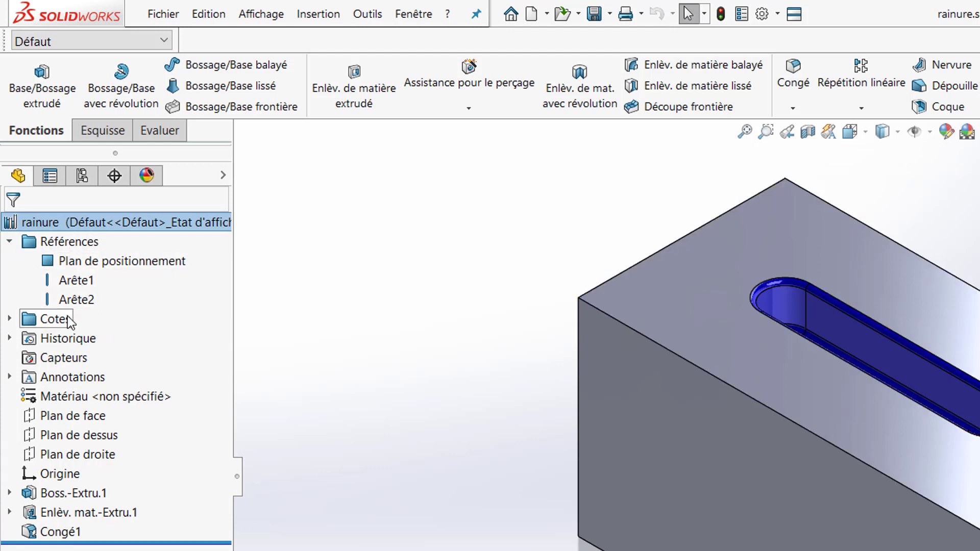
pyautogui.click(10, 319)
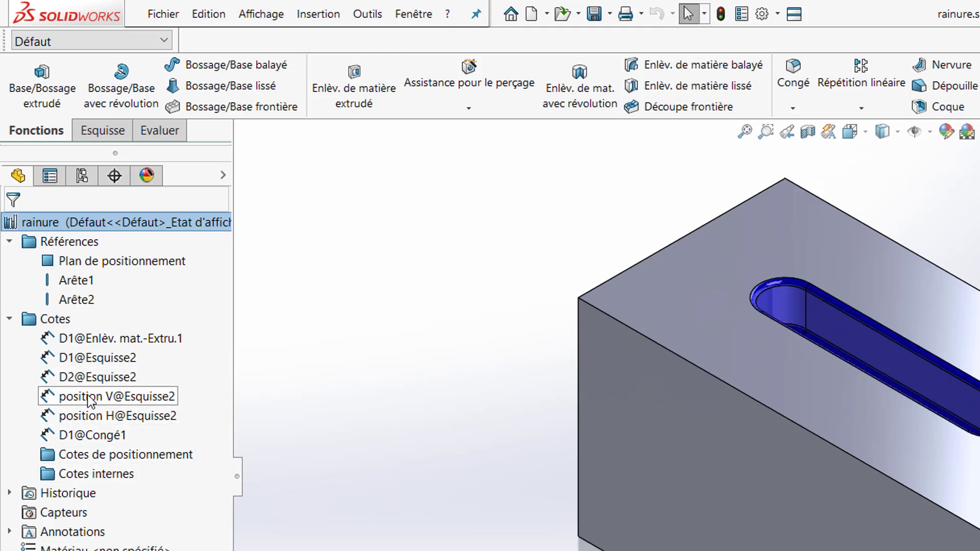
pyautogui.moveTo(89, 400); pyautogui.dragTo(88, 453)
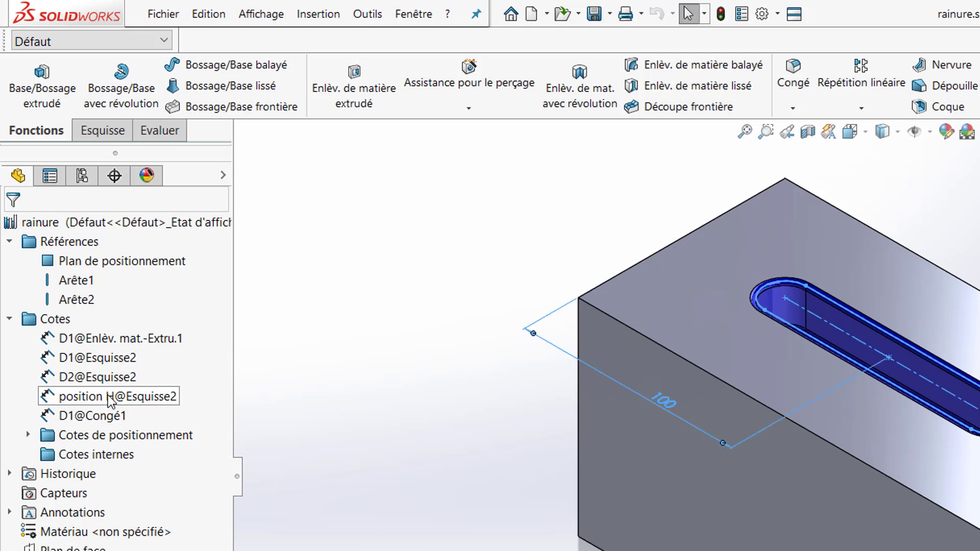
pyautogui.moveTo(110, 401); pyautogui.dragTo(104, 436)
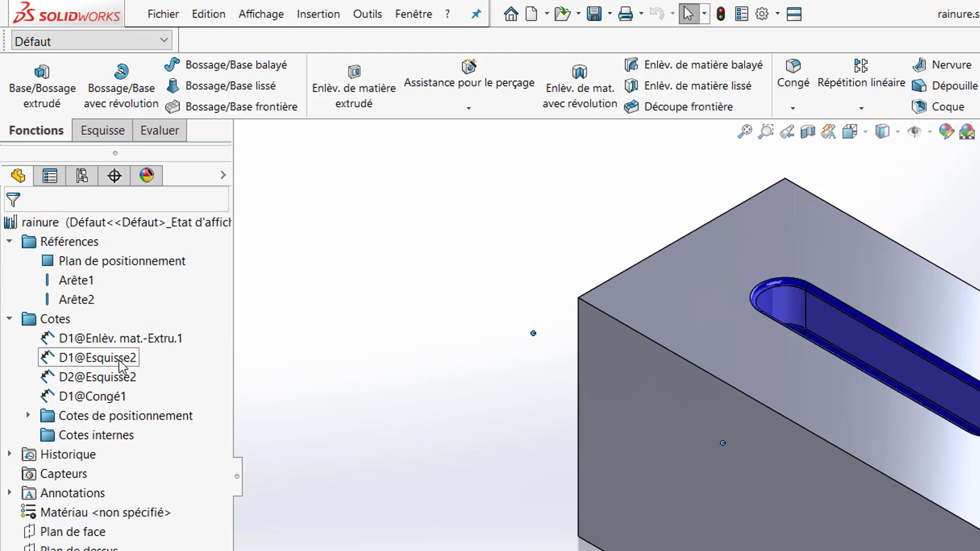
pyautogui.moveTo(121, 363); pyautogui.dragTo(94, 433)
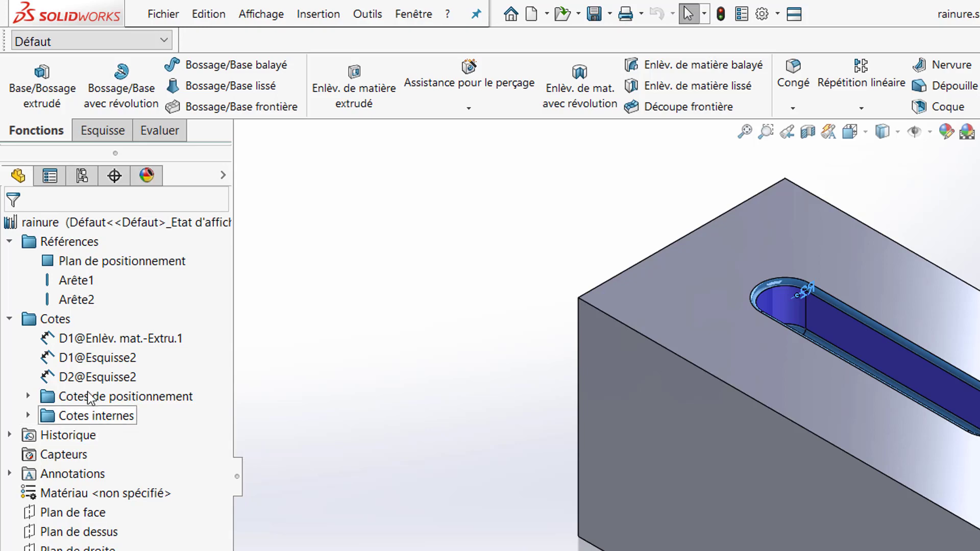
# Collapse the Cotes and Références folders and save rainure.sldlfp
pyautogui.click(9, 319)
pyautogui.click(13, 243)
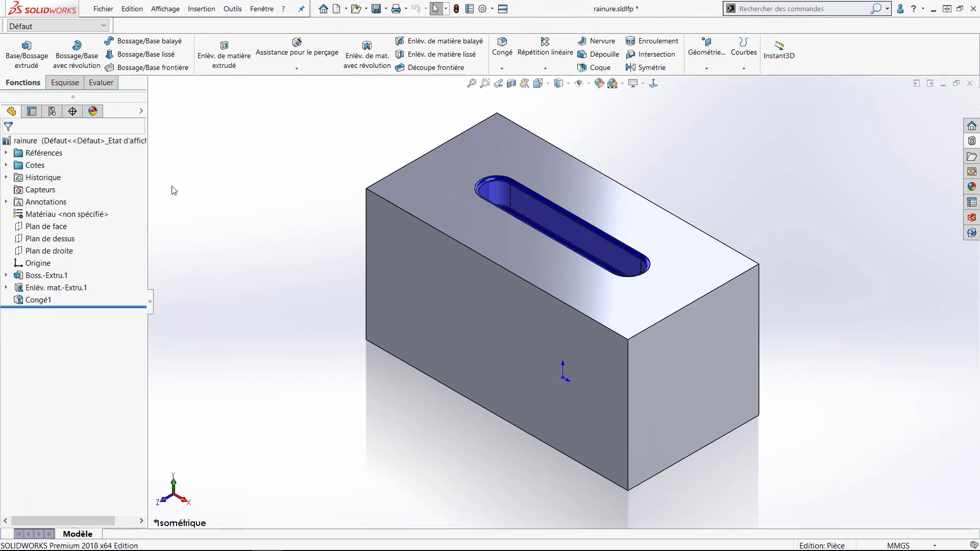
pyautogui.click(377, 9)
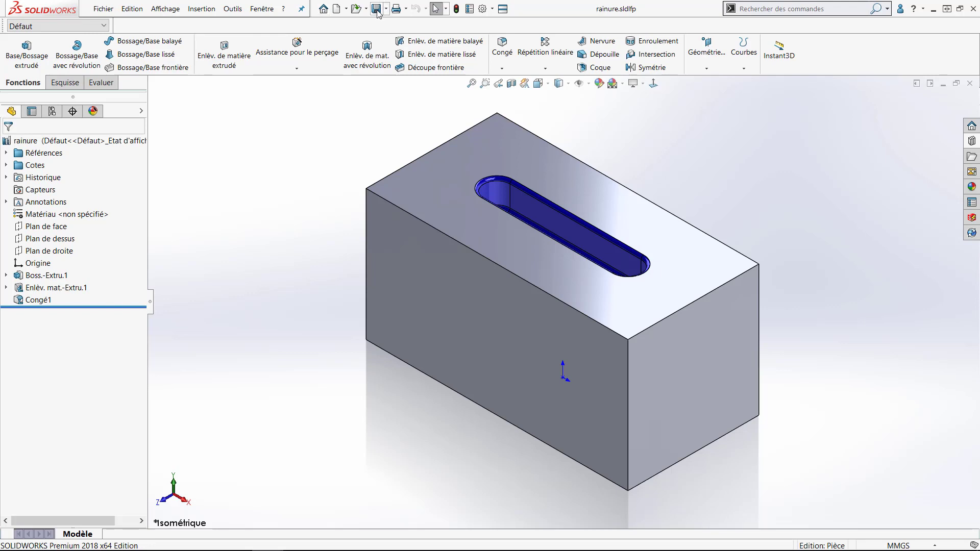
# Return to the door and drag the rainure feature from the Design Library onto its edge
pyautogui.click(970, 83)
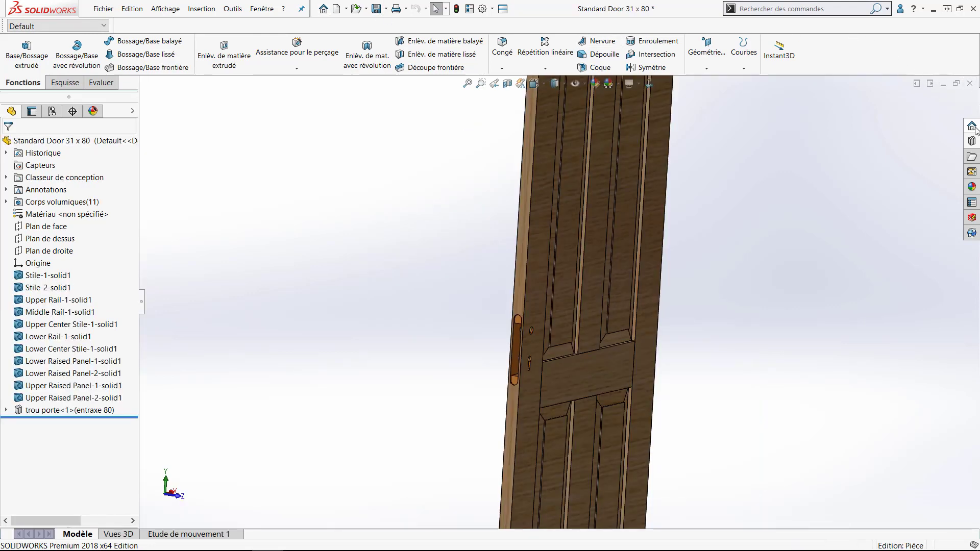
pyautogui.click(972, 142)
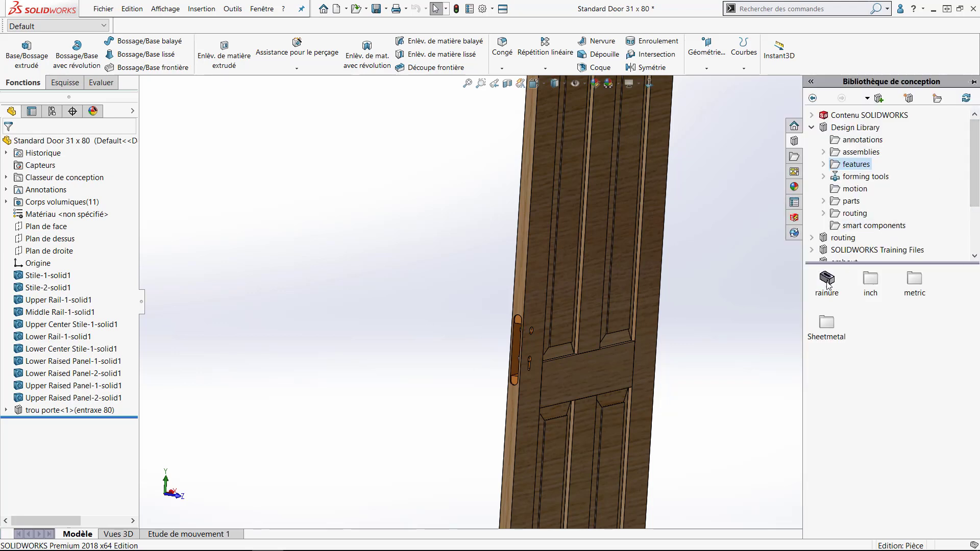
pyautogui.moveTo(827, 285); pyautogui.dragTo(604, 200)
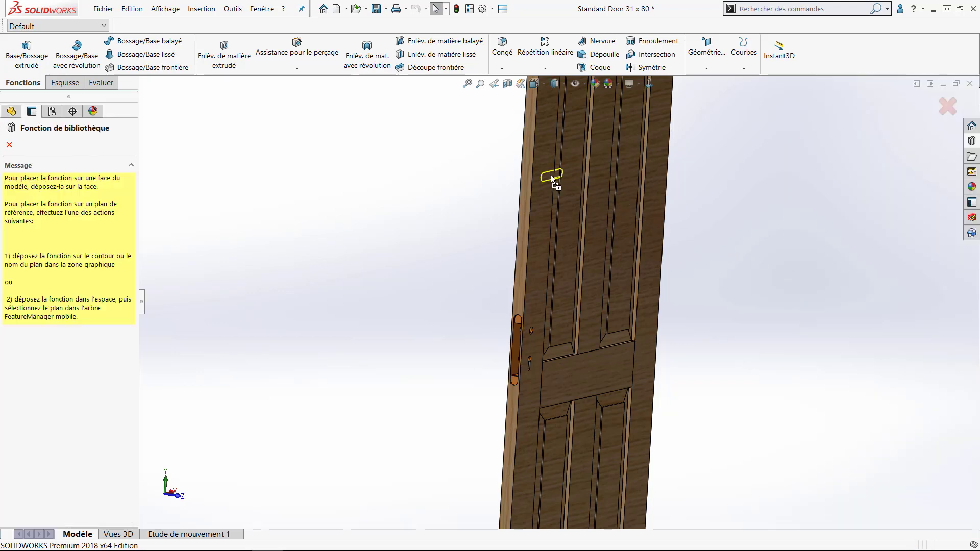
pyautogui.moveTo(552, 177); pyautogui.dragTo(543, 177)
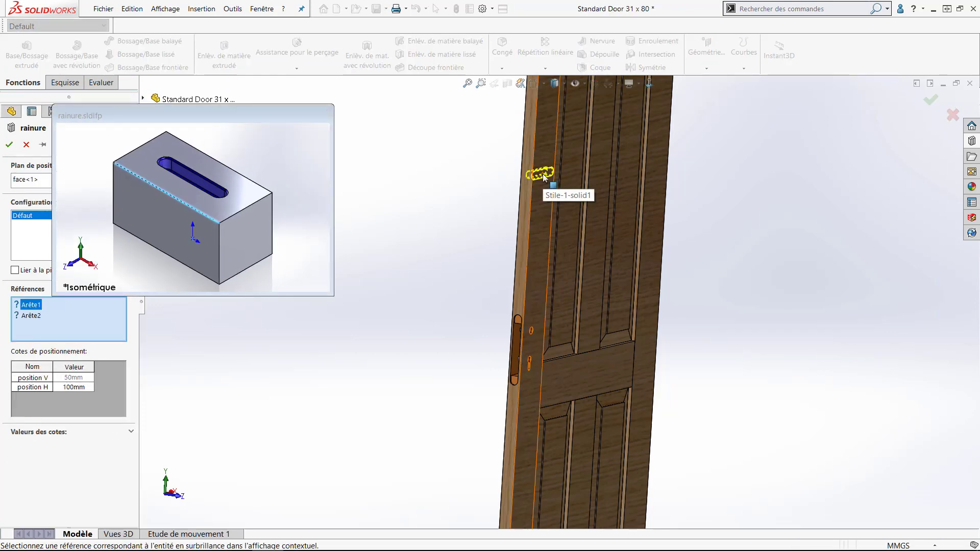
# Select the two reference edges for the slot, including the door's bottom edge
pyautogui.scroll(-2, 544, 177)
pyautogui.scroll(-2, 541, 173)
pyautogui.scroll(-2, 541, 173)
pyautogui.scroll(-3, 587, 144)
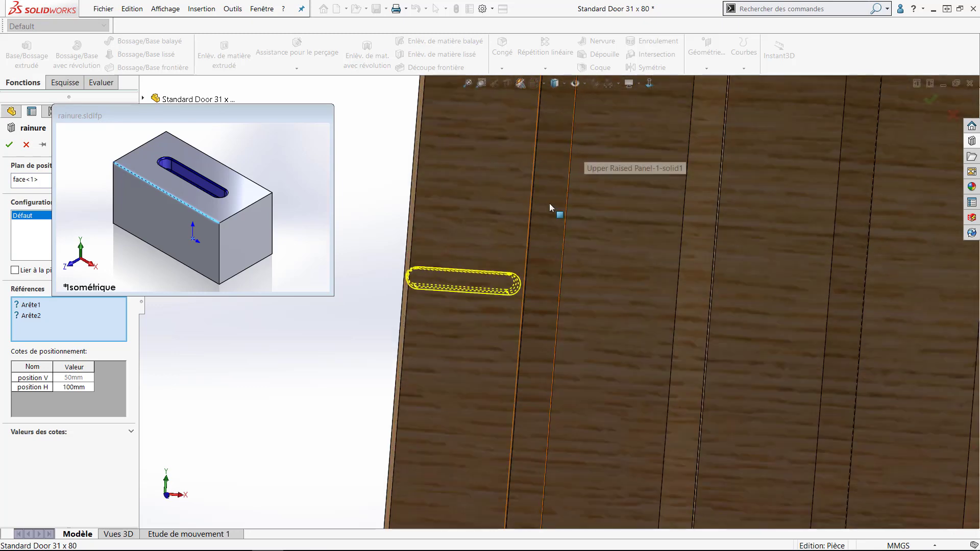
pyautogui.click(530, 224)
pyautogui.scroll(1, 531, 222)
pyautogui.scroll(3, 531, 222)
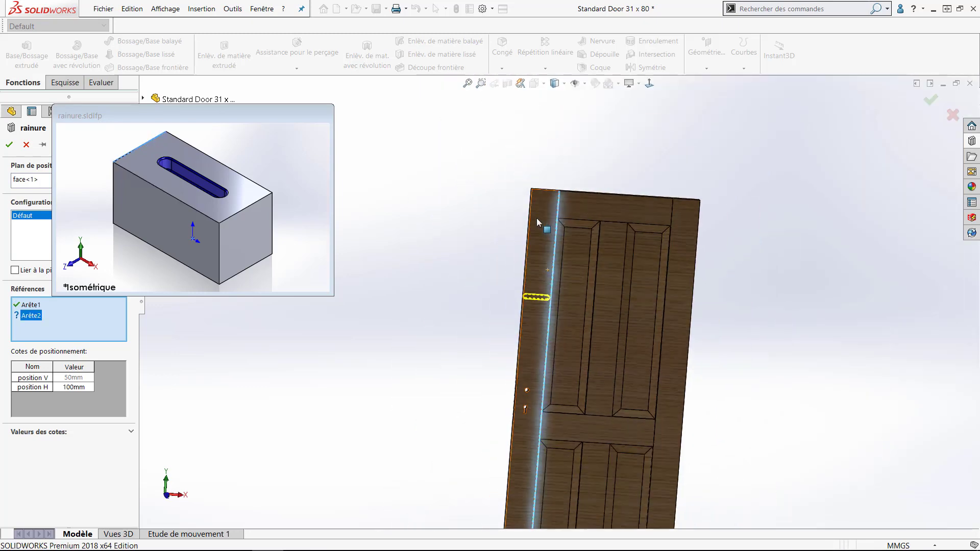
pyautogui.scroll(1, 498, 384)
pyautogui.scroll(-2, 532, 479)
pyautogui.scroll(-3, 531, 478)
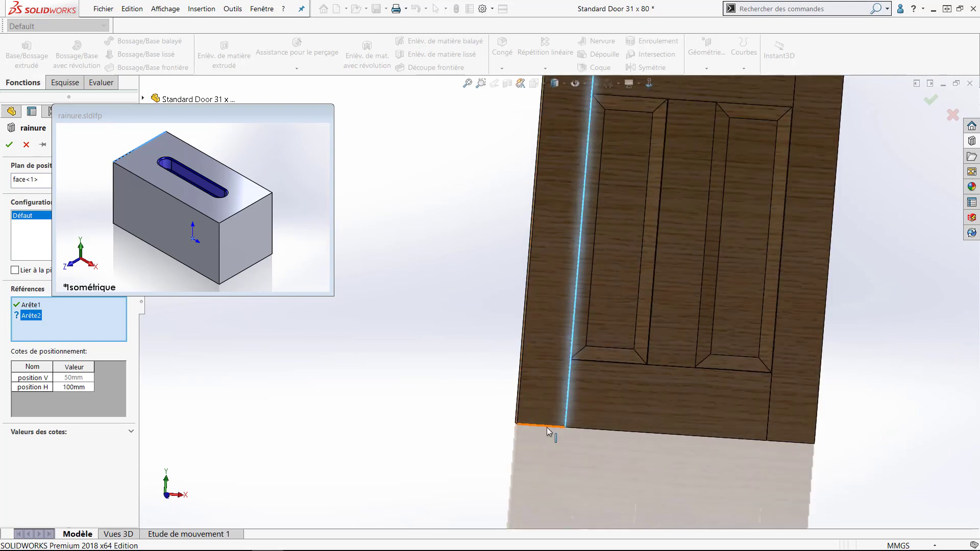
pyautogui.click(547, 426)
pyautogui.scroll(3, 566, 327)
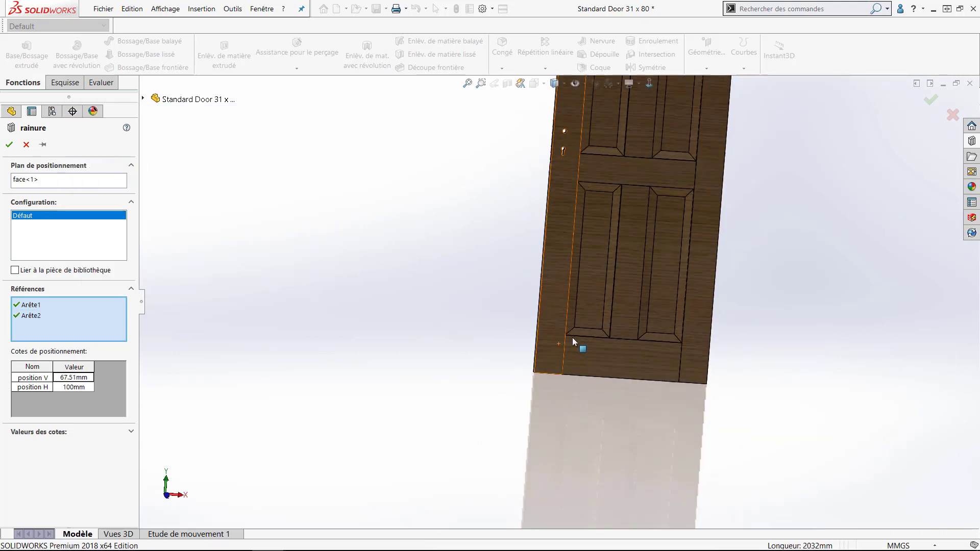
pyautogui.scroll(3, 587, 148)
pyautogui.scroll(-4, 575, 214)
pyautogui.scroll(-2, 568, 198)
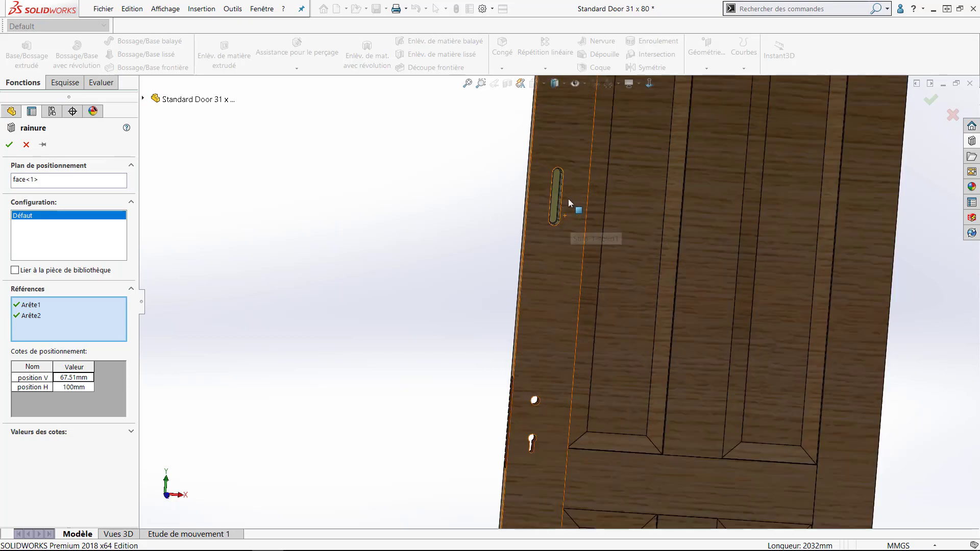
pyautogui.scroll(-2, 568, 198)
pyautogui.moveTo(556, 192)
pyautogui.mouseDown(button='middle')
pyautogui.moveTo(473, 102)
pyautogui.moveTo(439, 240)
pyautogui.moveTo(476, 247)
pyautogui.moveTo(483, 278)
pyautogui.moveTo(462, 356)
pyautogui.mouseUp(button='middle')
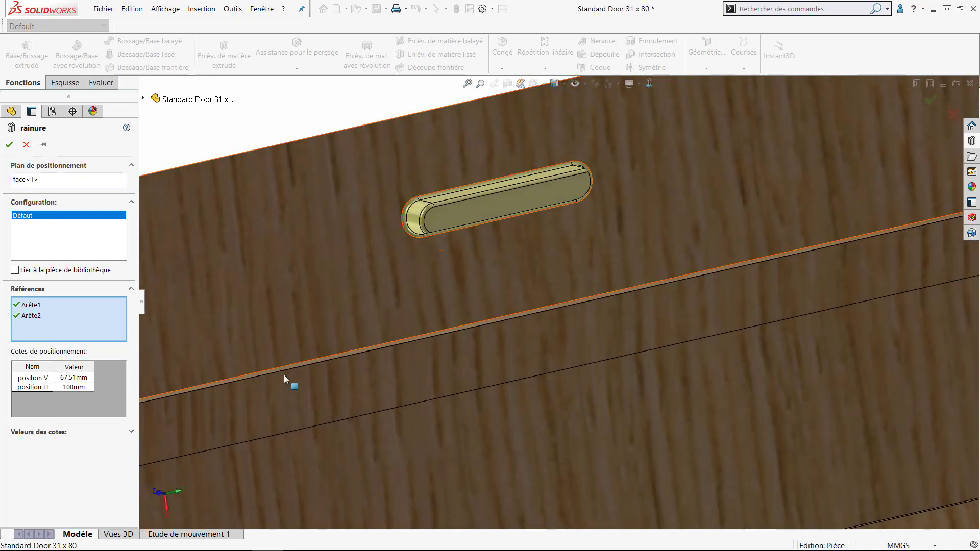
# Set position V to 50 mm and position H to 1800 mm, then place rainure<1>
pyautogui.click(83, 377)
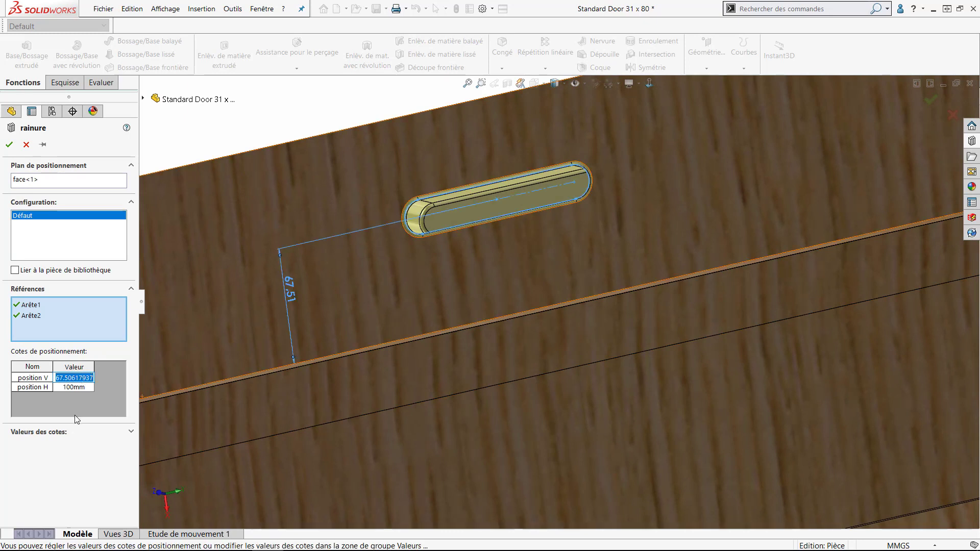
pyautogui.write('50')
pyautogui.press('Tab')
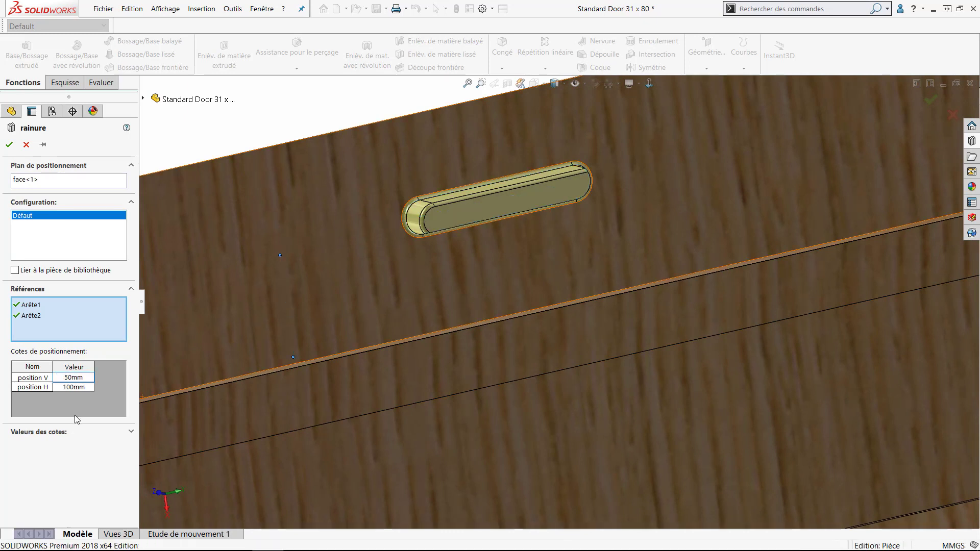
pyautogui.write('1800')
pyautogui.press('Return')
pyautogui.scroll(5, 608, 293)
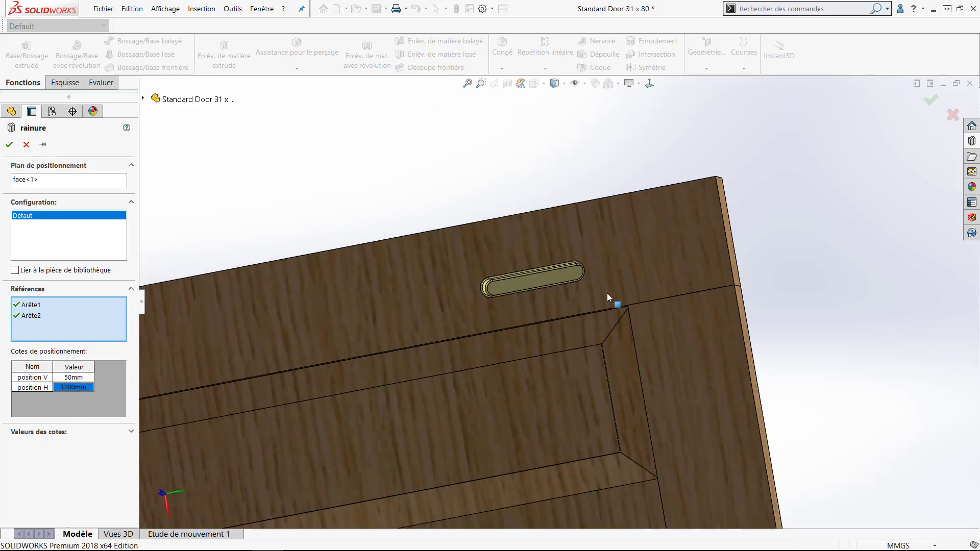
pyautogui.scroll(3, 607, 293)
pyautogui.click(931, 99)
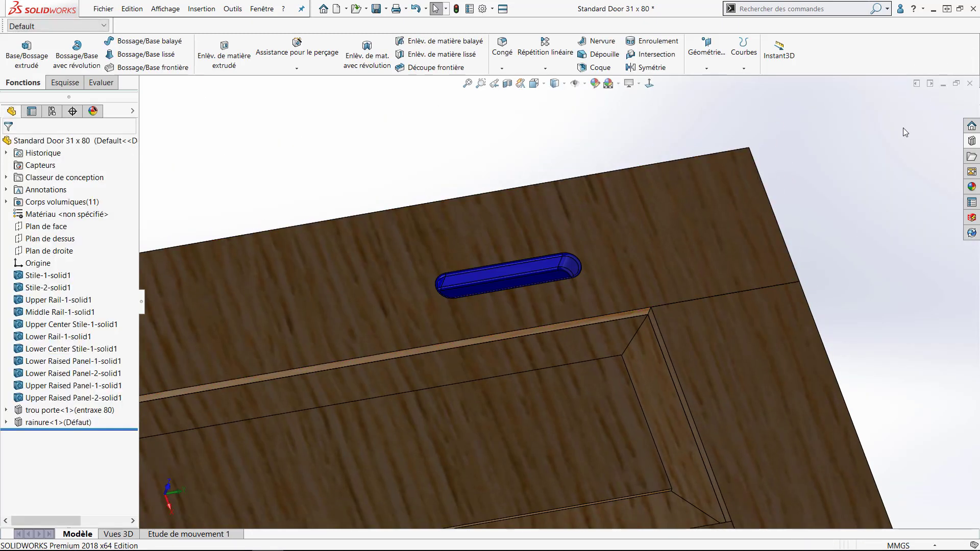
# Open rainure and start a part family table using D1@Esquisse2 and D2@Esquisse2
pyautogui.click(971, 140)
pyautogui.doubleClick(827, 280)
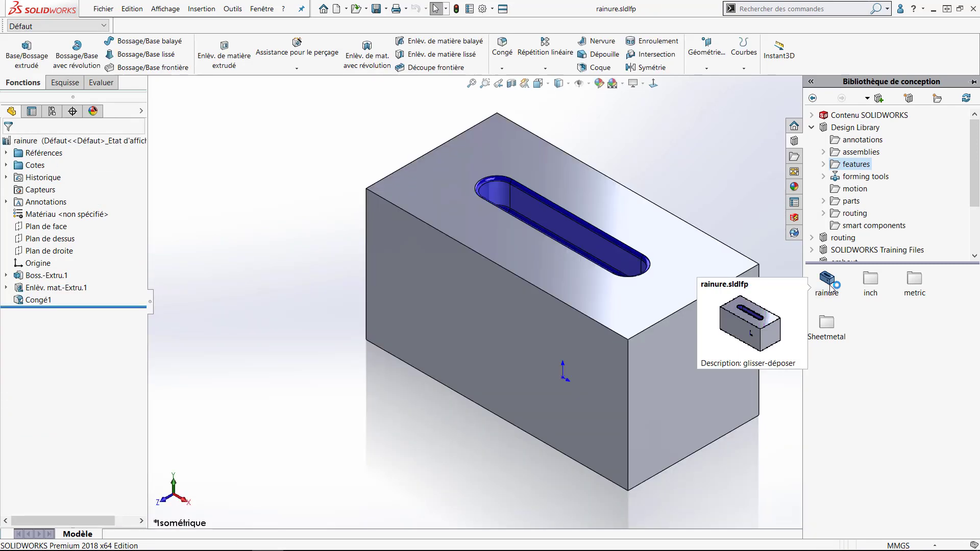
pyautogui.click(202, 9)
pyautogui.moveTo(230, 375)
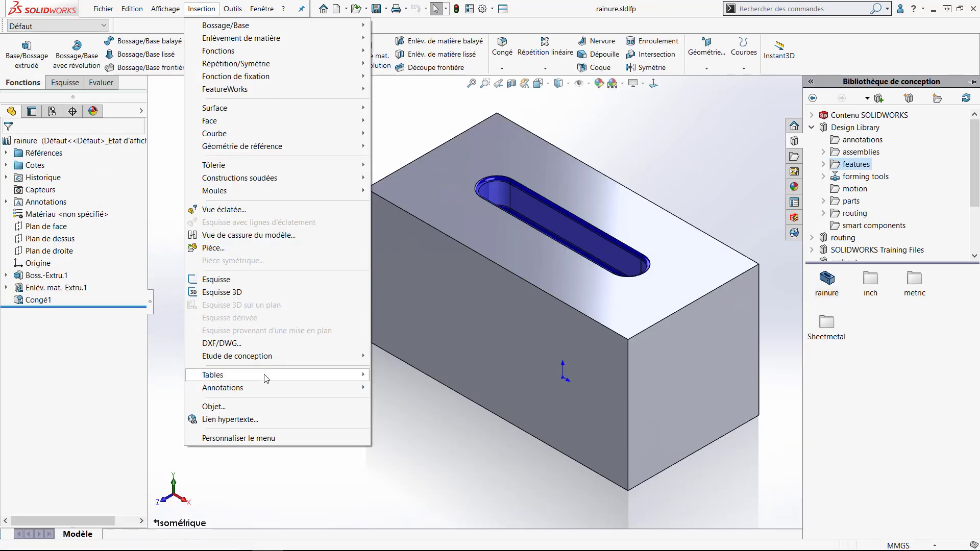
pyautogui.click(419, 388)
pyautogui.click(10, 145)
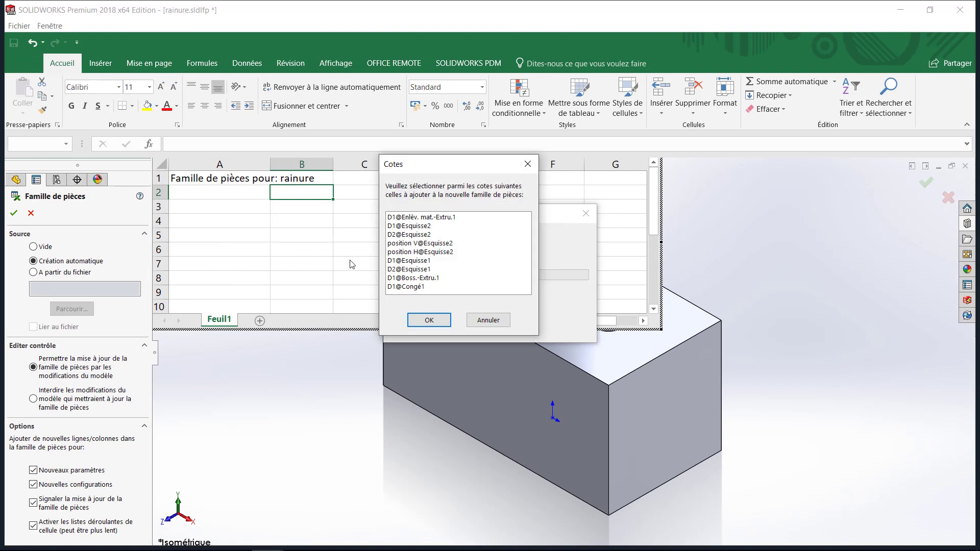
pyautogui.click(416, 227)
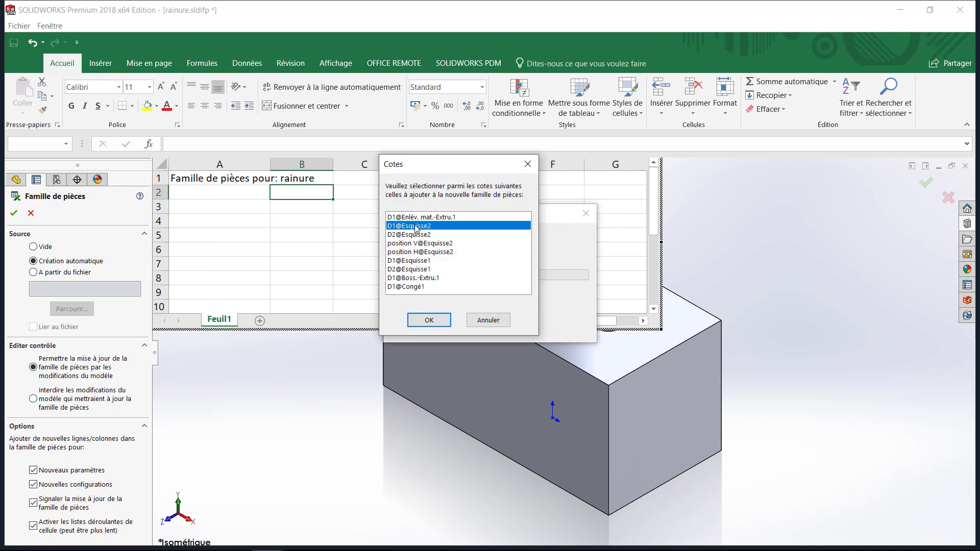
pyautogui.keyDown('ctrl'); pyautogui.click(413, 235); pyautogui.keyUp('ctrl')
pyautogui.click(436, 320)
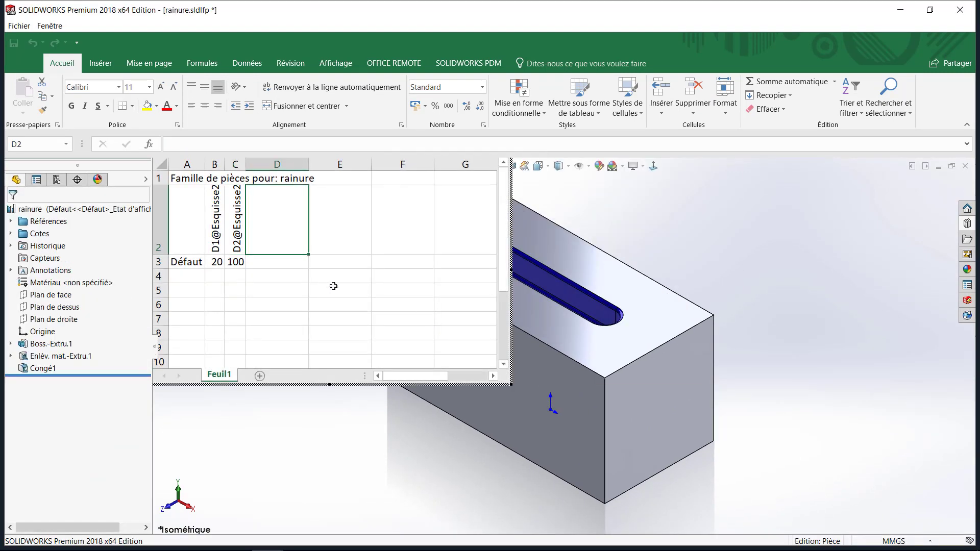
# Enter 25 and 150 in row 4 and auto-fill increasing slot sizes down to row 9
pyautogui.click(219, 274)
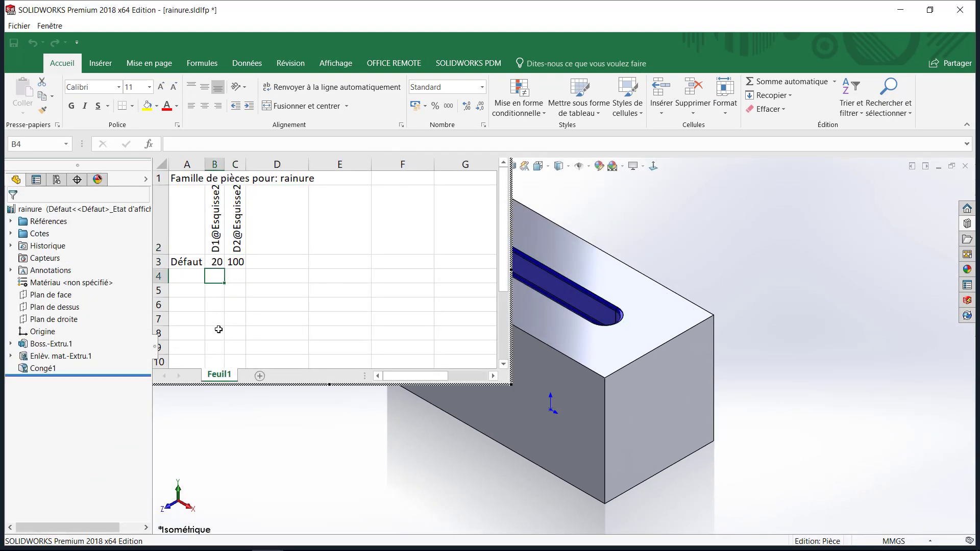
pyautogui.write('25')
pyautogui.press('Return')
pyautogui.click(235, 276)
pyautogui.write('150')
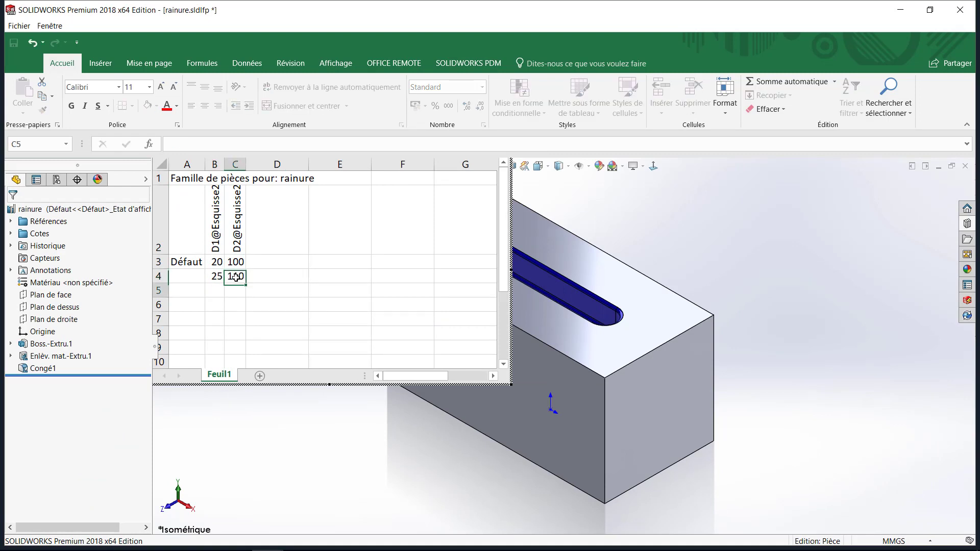
pyautogui.moveTo(217, 262)
pyautogui.mouseDown()
pyautogui.moveTo(235, 276)
pyautogui.moveTo(246, 352)
pyautogui.mouseUp()
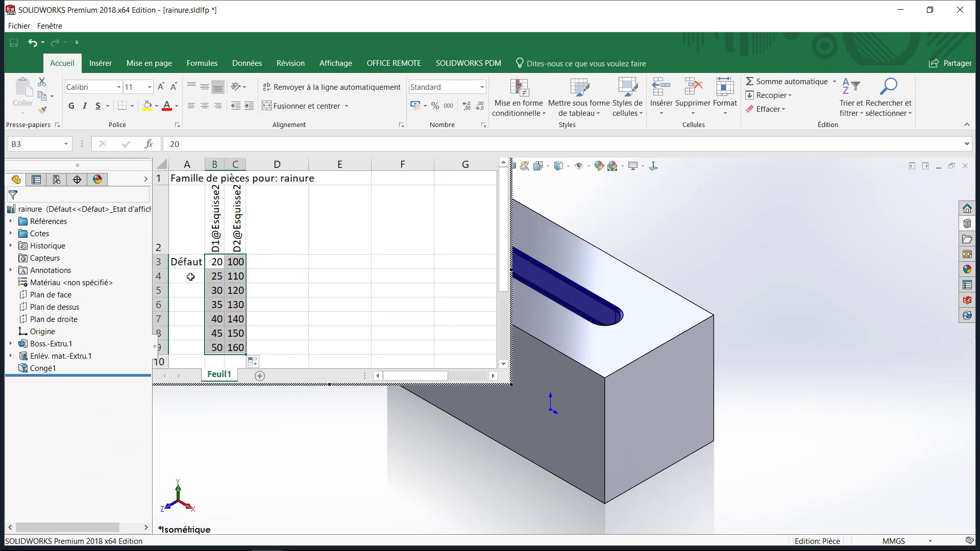
pyautogui.click(190, 277)
# Name the rows config 1 to config 7, close the table and accept the seven configurations
pyautogui.doubleClick(199, 262)
pyautogui.write('1')
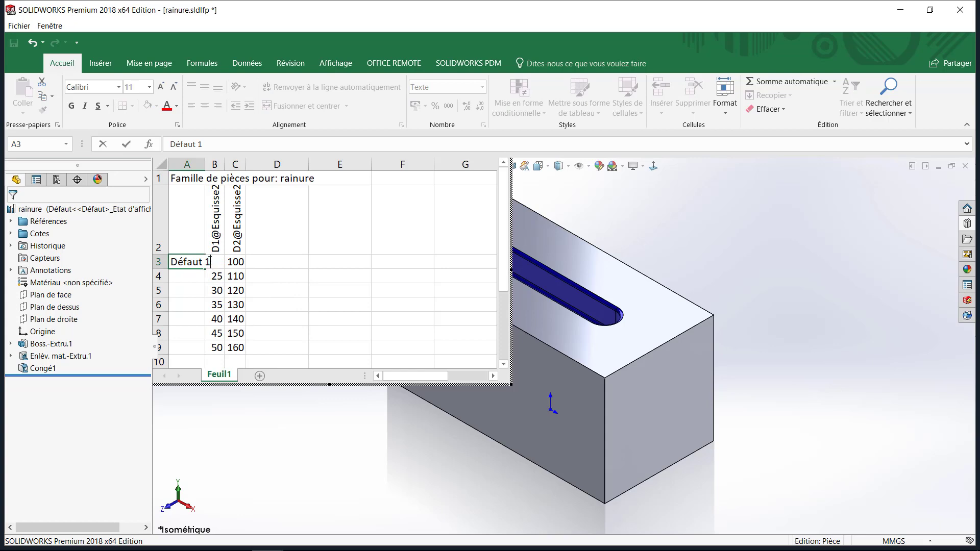
pyautogui.doubleClick(186, 262)
pyautogui.write('config')
pyautogui.press('Return')
pyautogui.click(189, 262)
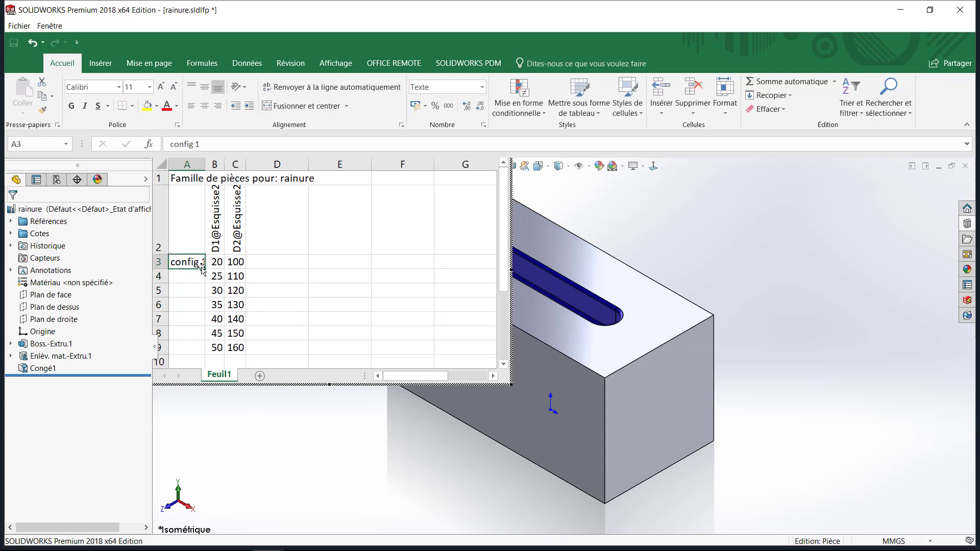
pyautogui.moveTo(206, 269); pyautogui.dragTo(206, 353)
pyautogui.click(247, 388)
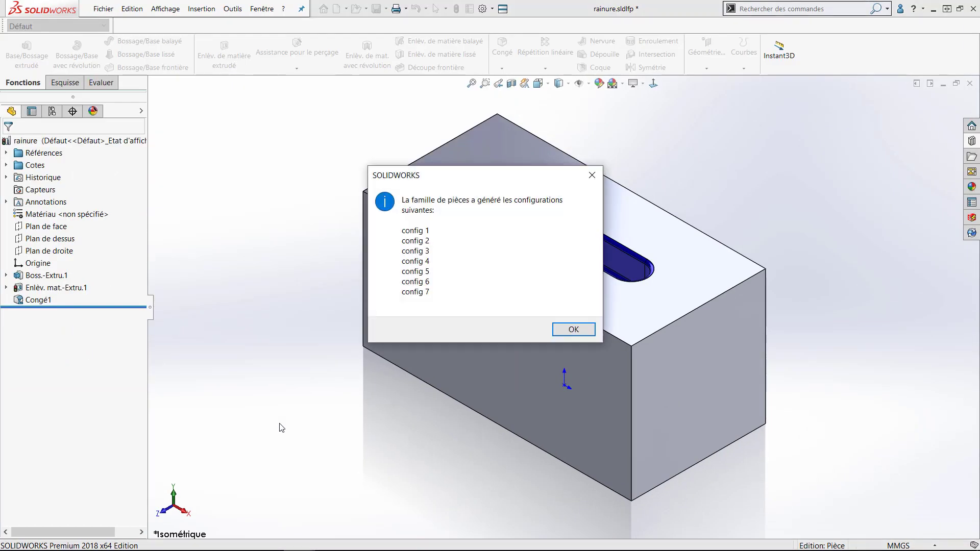
pyautogui.click(570, 328)
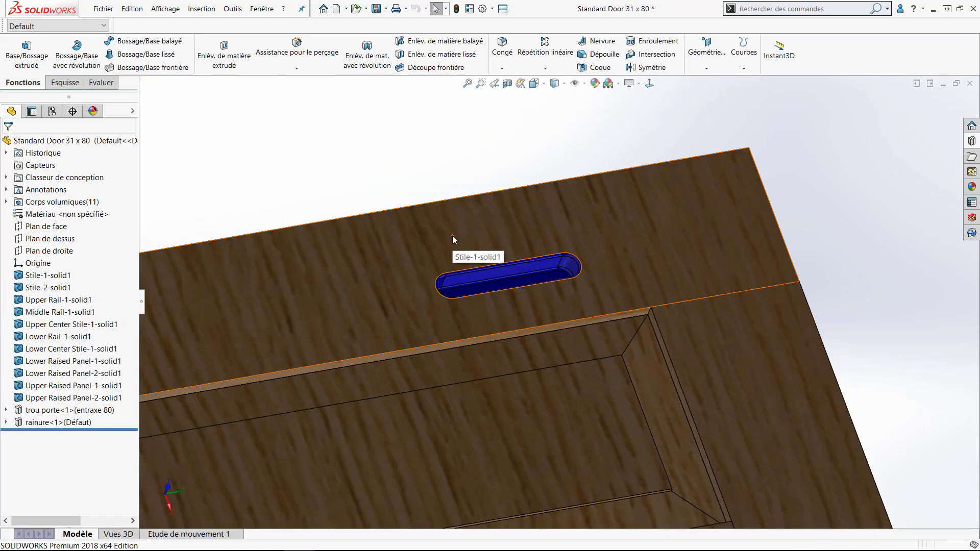
# Drag rainure from the Design Library onto the door's upper rail face
pyautogui.click(972, 141)
pyautogui.scroll(8, 559, 302)
pyautogui.moveTo(826, 278); pyautogui.dragTo(741, 407)
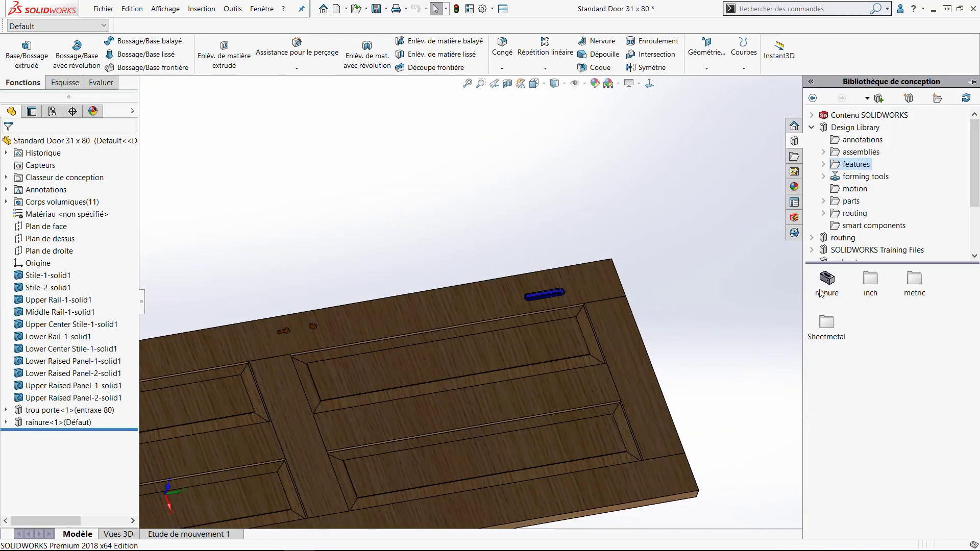
pyautogui.click(622, 343)
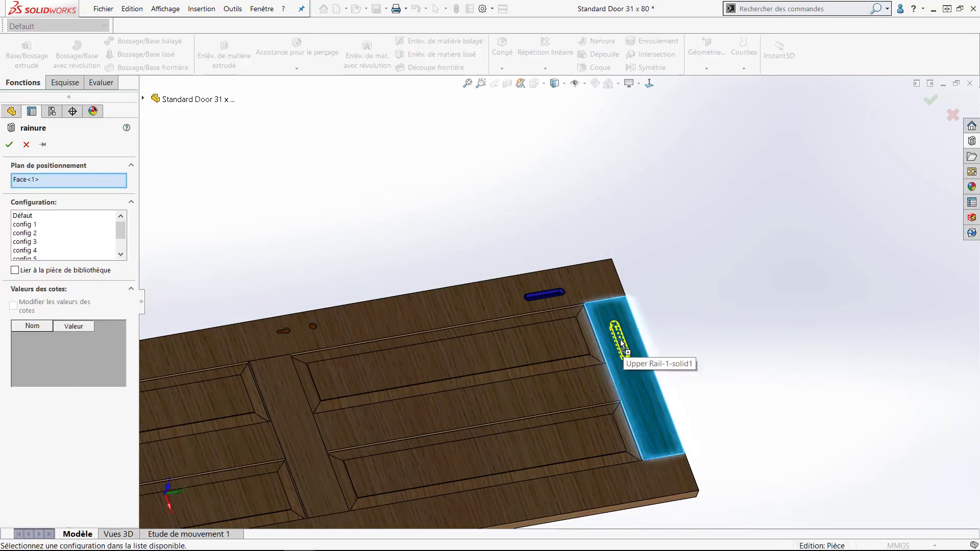
pyautogui.scroll(-1, 46, 229)
pyautogui.click(34, 250)
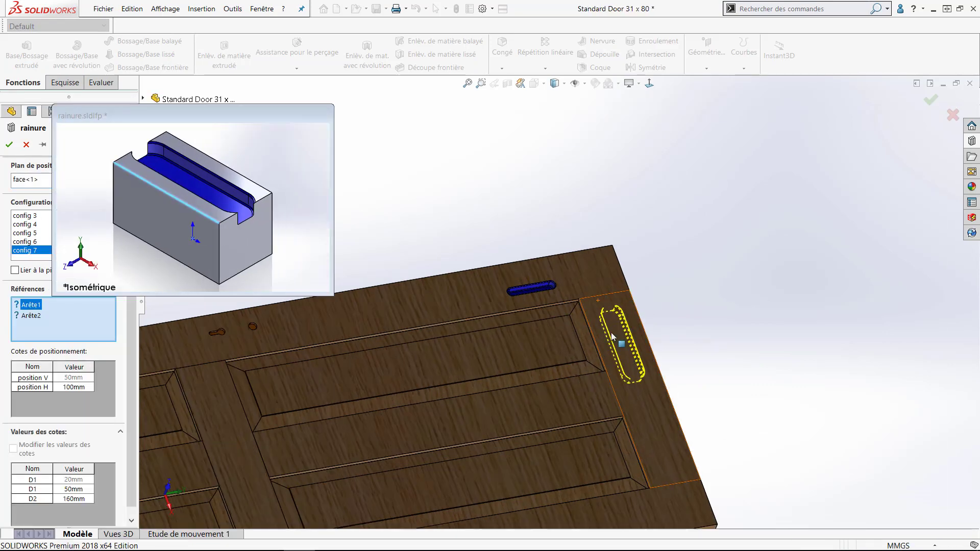
# Pick the two reference edges, set the slot size to config 4, and place rainure<2>
pyautogui.scroll(-5, 611, 333)
pyautogui.click(496, 378)
pyautogui.scroll(5, 497, 378)
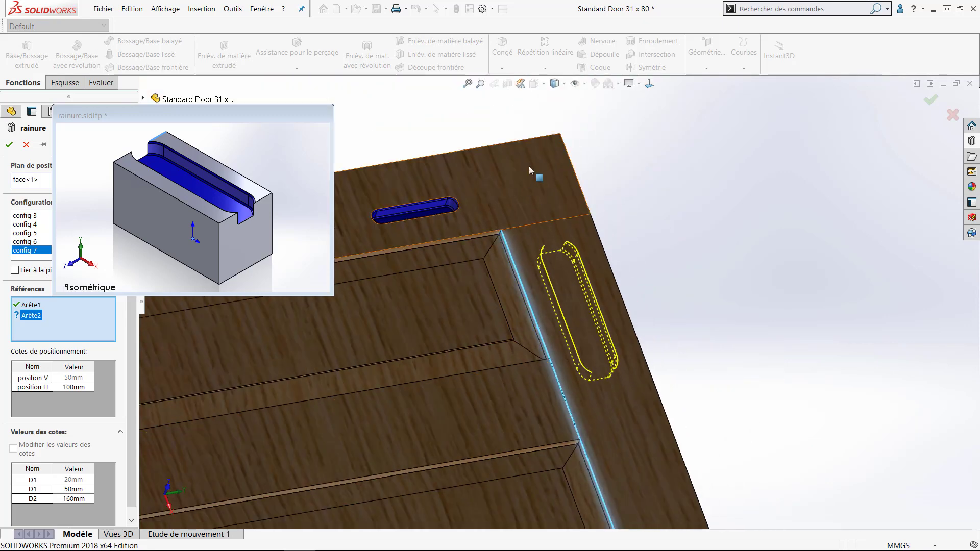
pyautogui.click(531, 229)
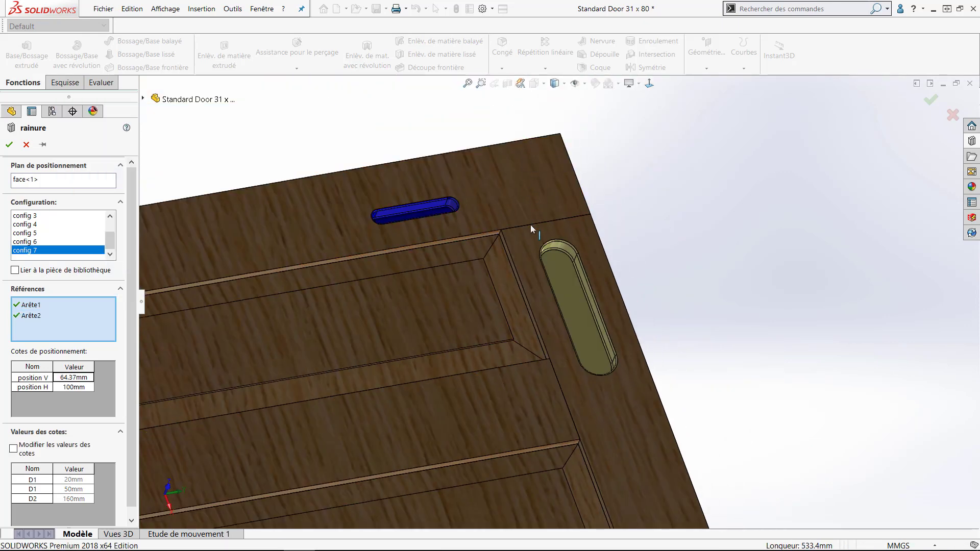
pyautogui.scroll(3, 573, 159)
pyautogui.click(51, 241)
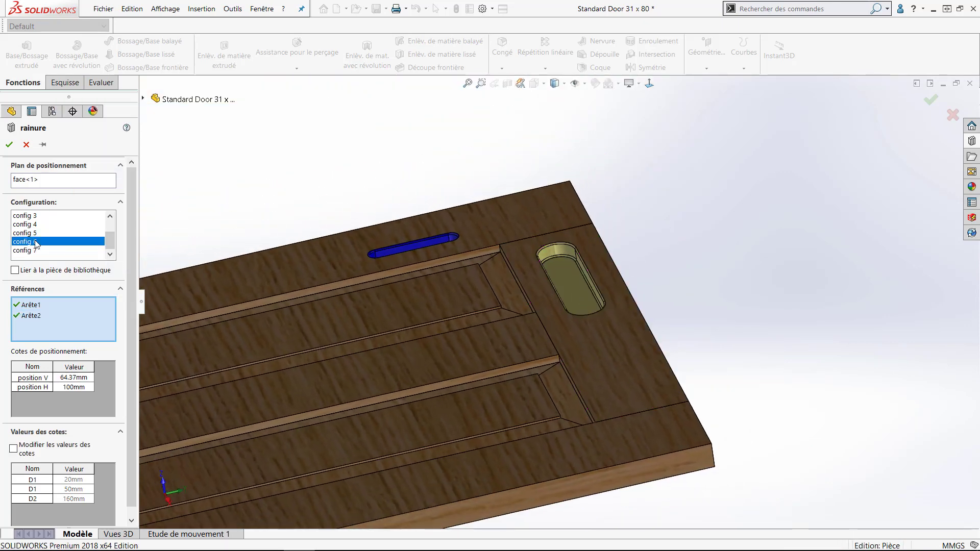
pyautogui.click(33, 225)
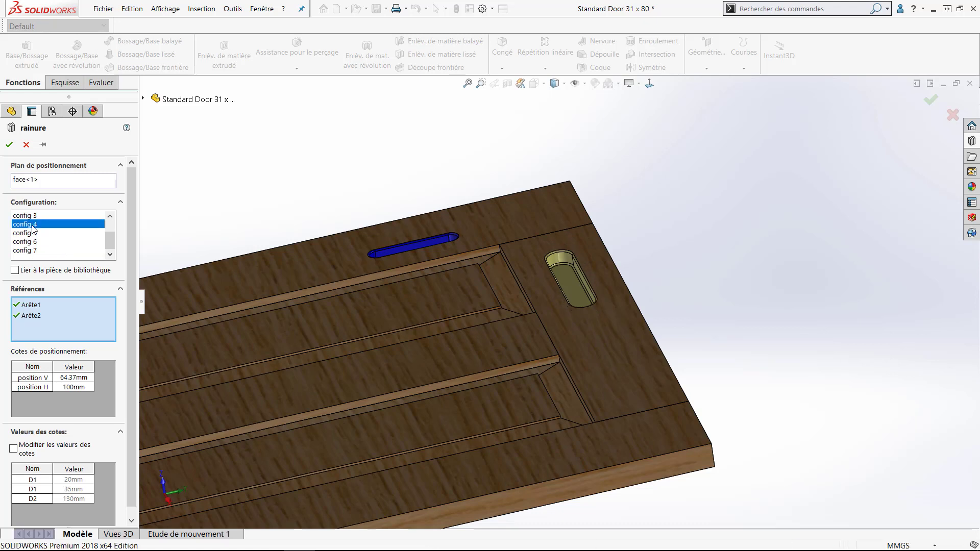
pyautogui.click(8, 144)
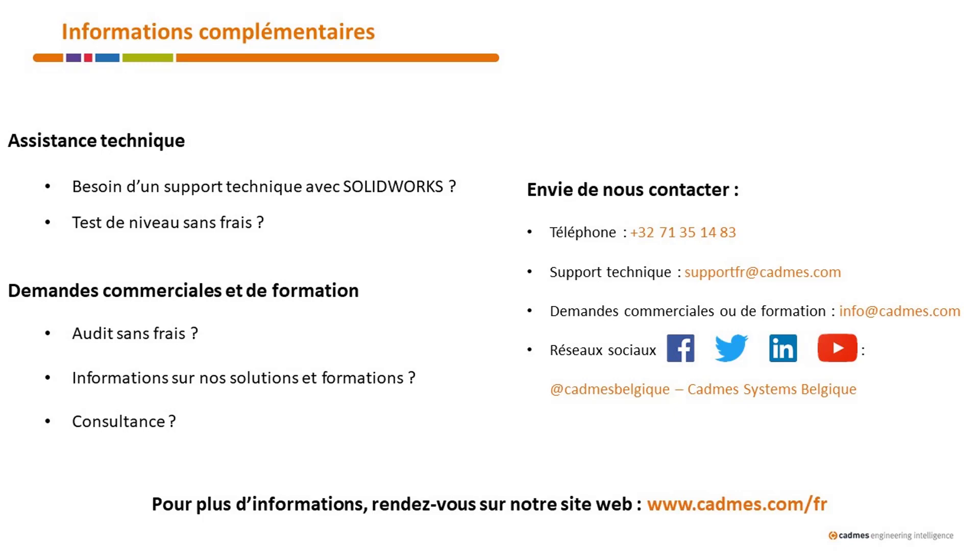
# Advance the presentation to the closing Merci thank-you slide
pyautogui.press('Right')
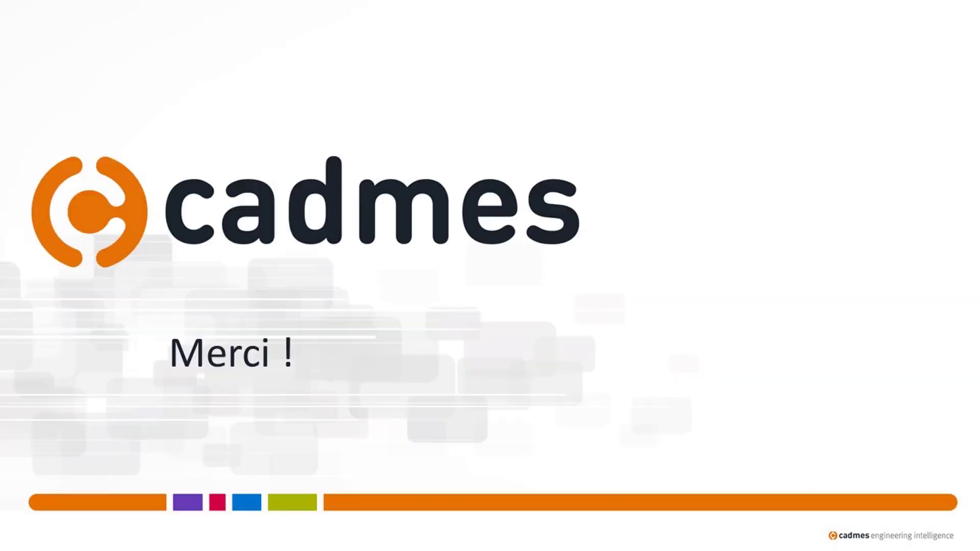